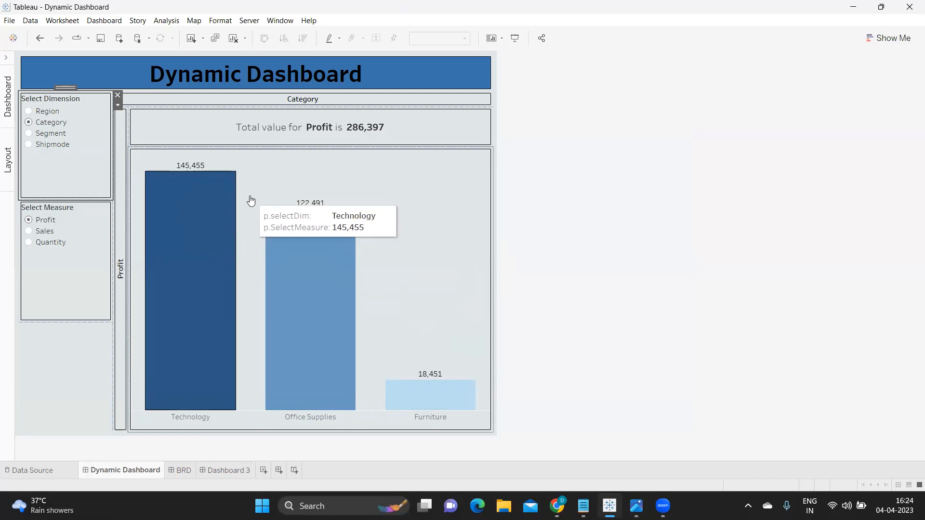
Open the BRD dashboard and read its build requirements.
left_click(182, 470)
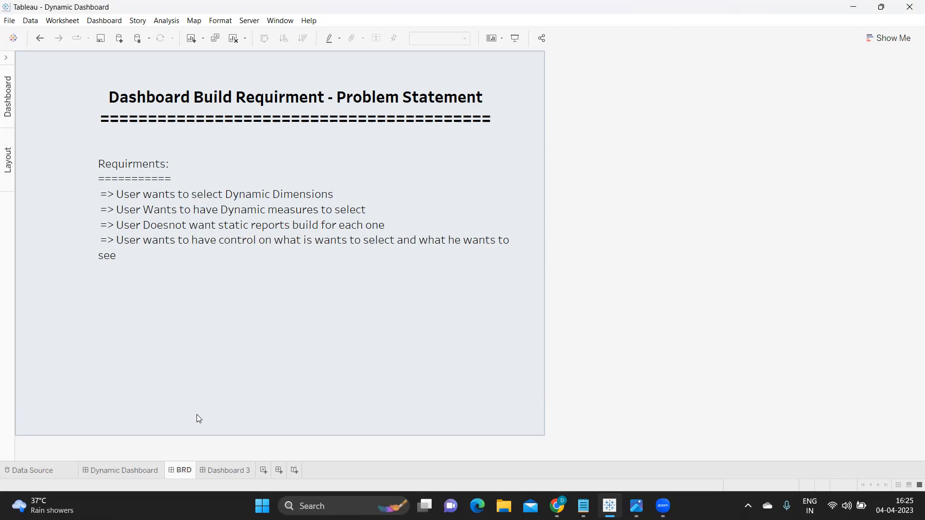
left_click(129, 444)
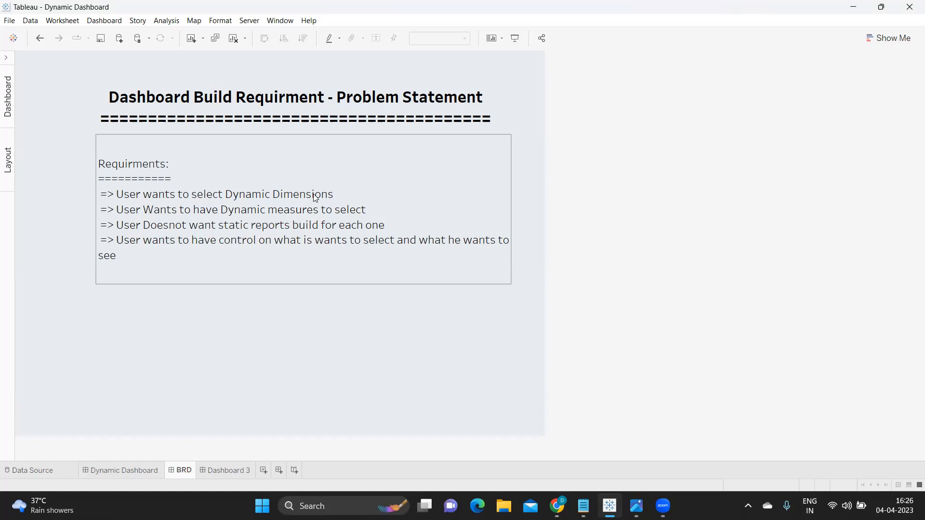
Switch to the blank Notepad note and write "1. I only want to play with 3-4 dimensions".
mouse_move(584, 505)
left_click(590, 454)
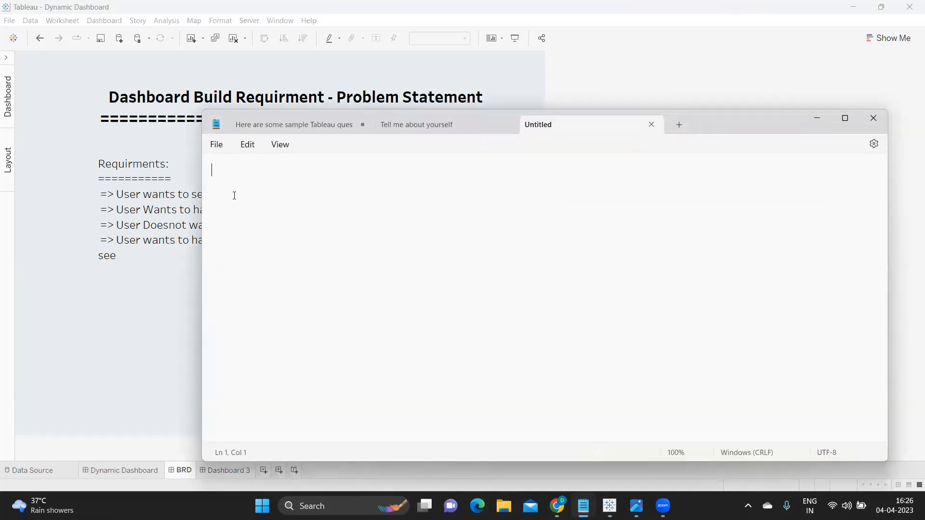
type("1.")
type("I only want to play with ")
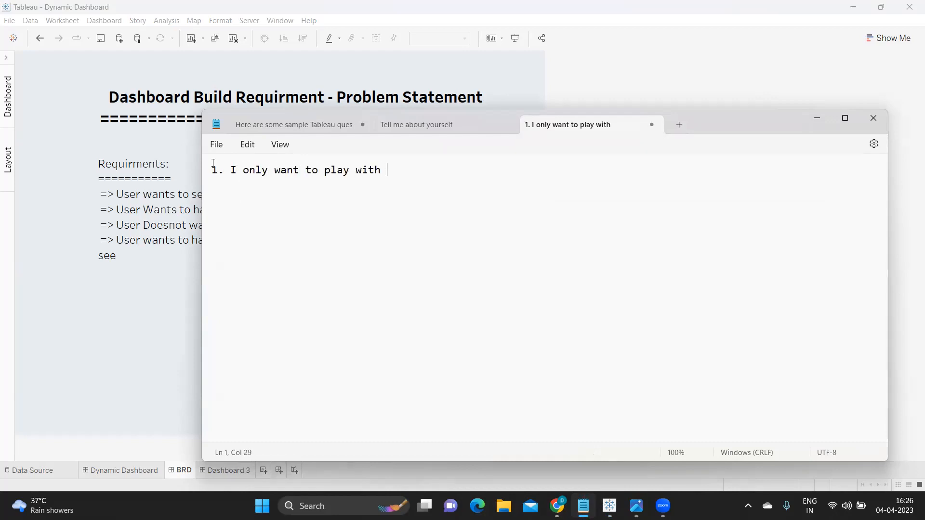
type("3-4 dimensions")
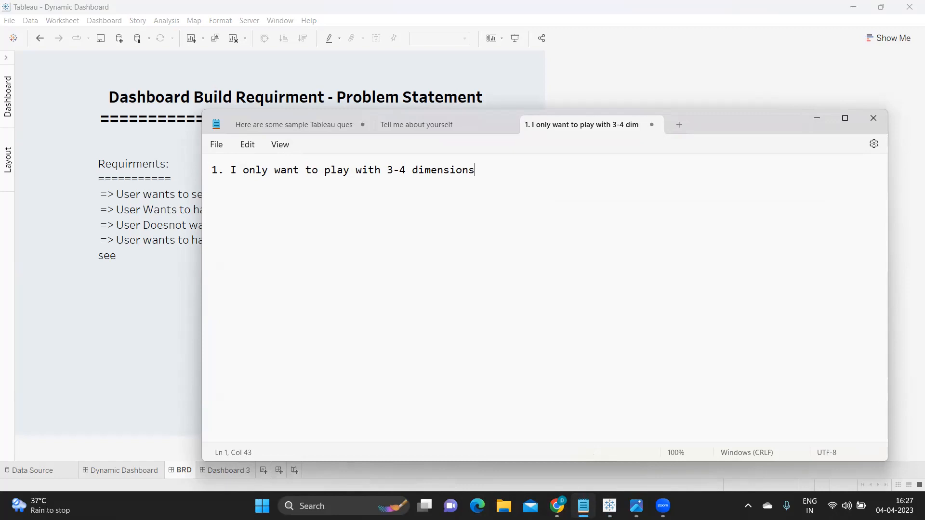
Append the dimension list "(Cat,region,shipmode, segment)" to the note's first line.
type("(Cat,region,som")
type("e")
key("BackSpace")
key("BackSpace")
key("BackSpace")
type("e")
key("BackSpace")
type("hipmode, segment)")
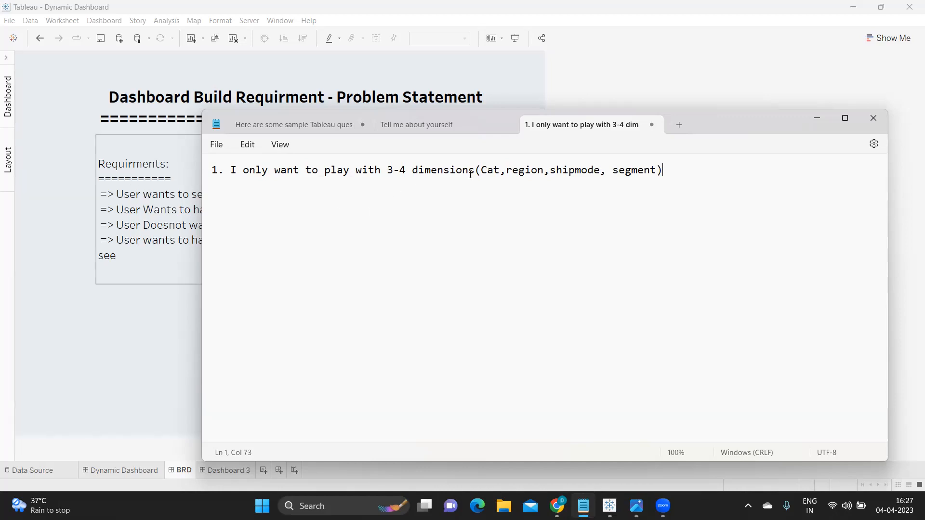
left_click_drag(474, 172, 663, 181)
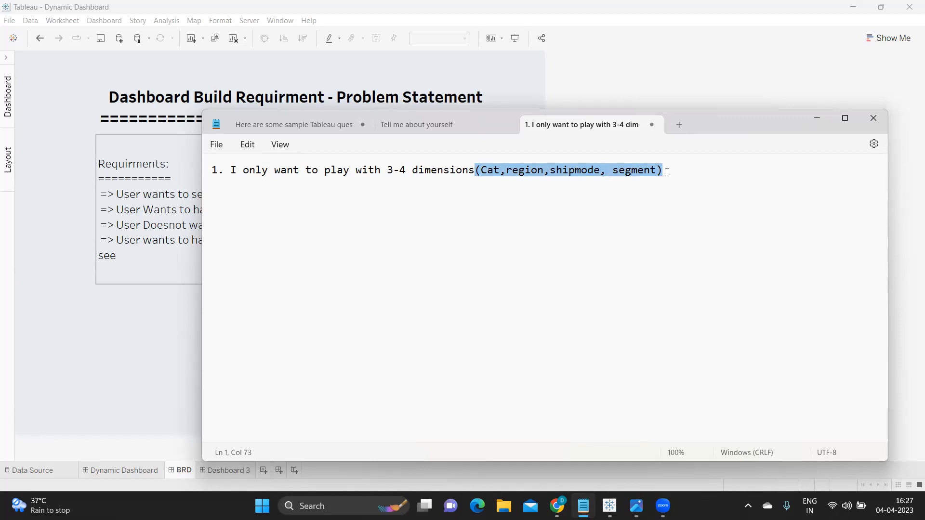
left_click(667, 170)
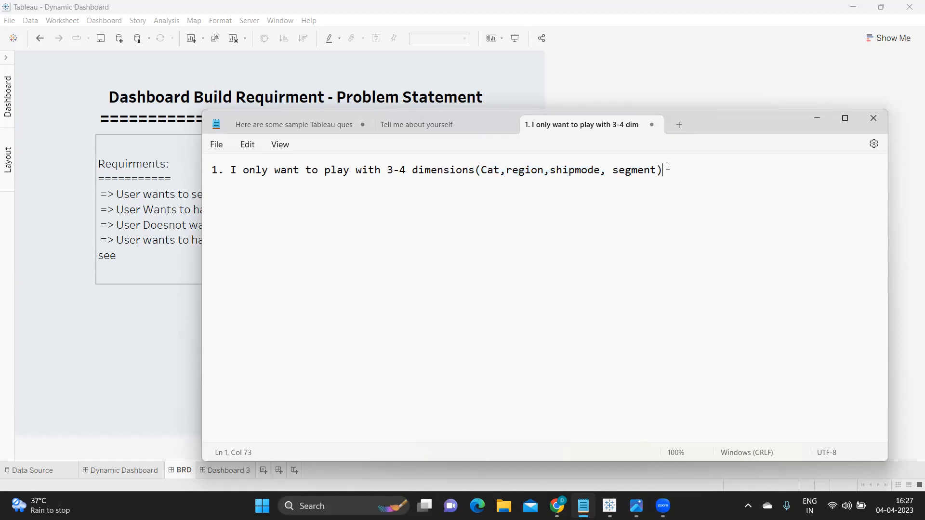
Add a second line to the note reading "2. Profit, Sales, Quantity ( YTD, MTD, R12)".
key("Return")
left_click_drag(475, 170, 682, 160)
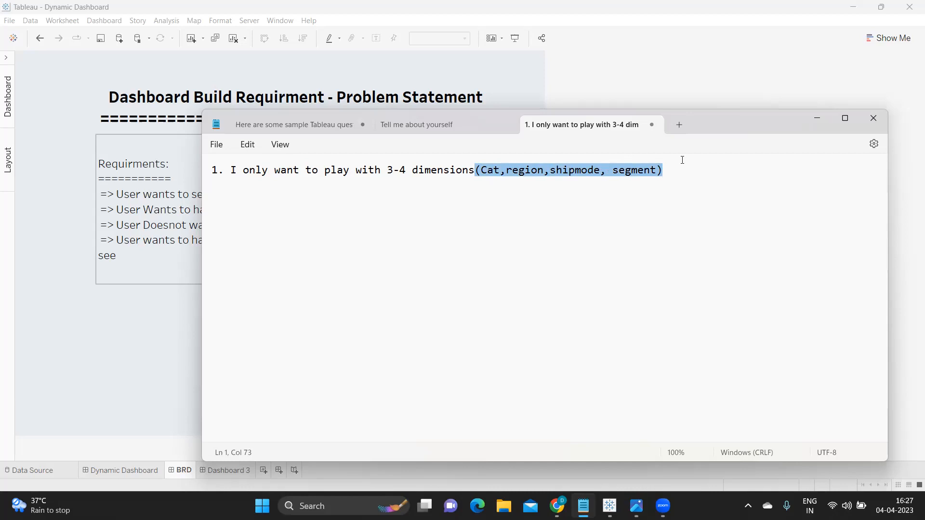
left_click(682, 160)
key("Return")
type("2.")
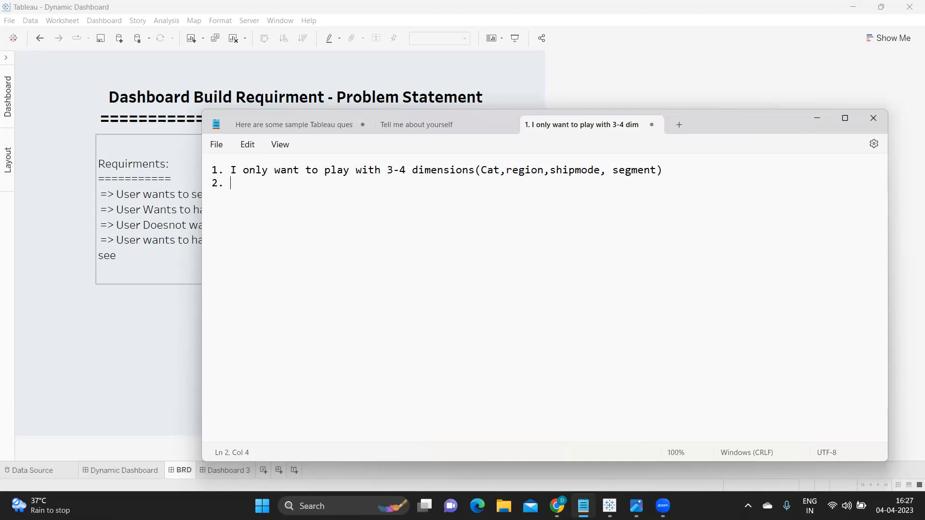
left_click_drag(481, 171, 501, 180)
left_click(256, 188)
type("Profit, Sales, Quan")
key("BackSpace")
type("ntity ( TRD")
key("BackSpace")
key("BackSpace")
key("BackSpace")
type("TR")
key("BackSpace")
key("BackSpace")
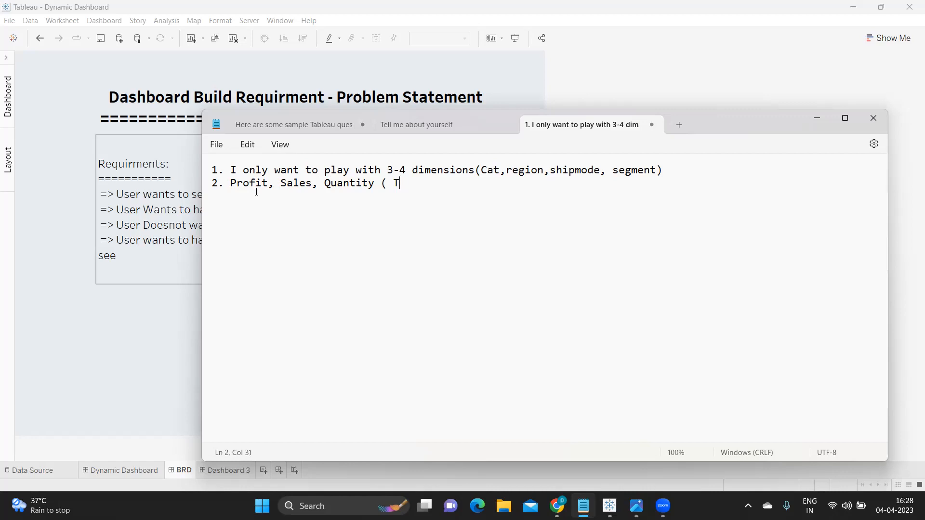
type("YTD, MTD, R12)")
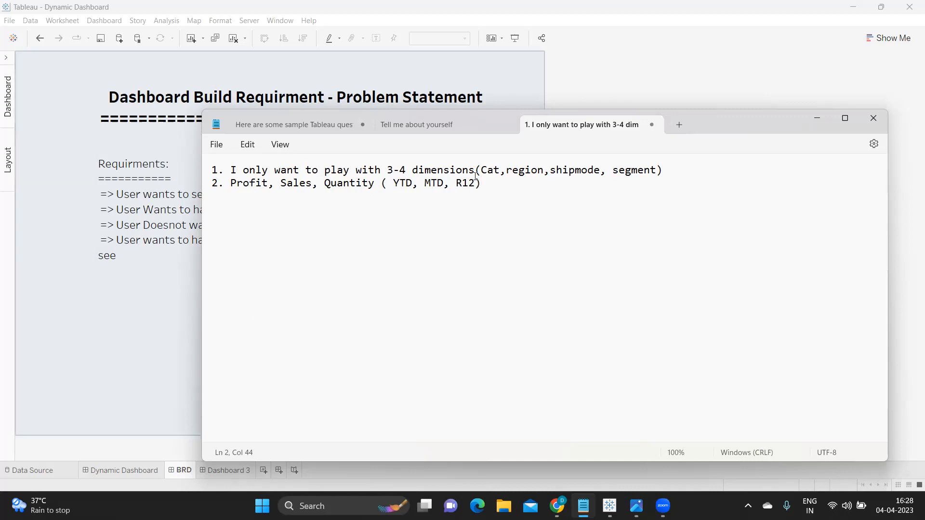
Add a third line reading "3. Total" to the note, followed by a new empty line.
left_click_drag(480, 170, 501, 171)
left_click_drag(393, 182, 413, 181)
left_click_drag(425, 183, 476, 182)
left_click(507, 183)
key("Return")
type("3. Total")
left_click_drag(236, 183, 273, 183)
left_click(245, 195)
left_click(326, 210)
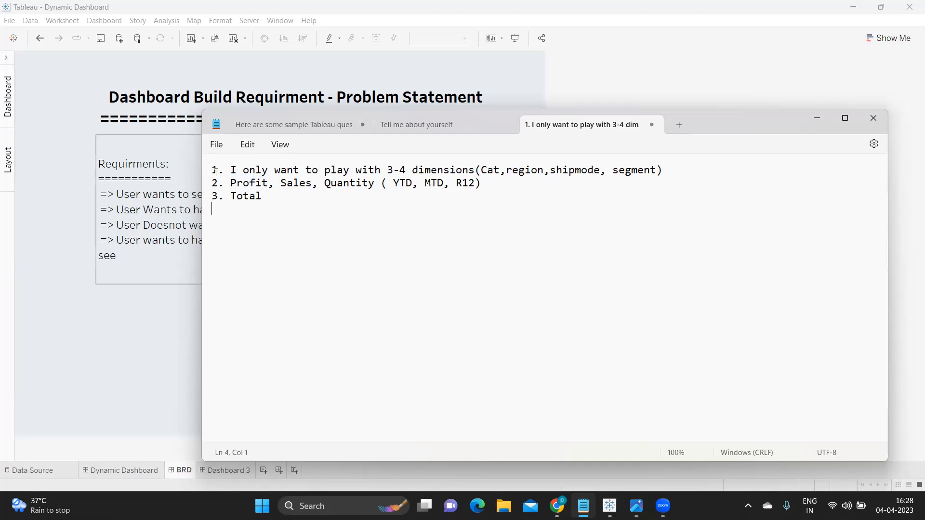
left_click_drag(213, 170, 283, 198)
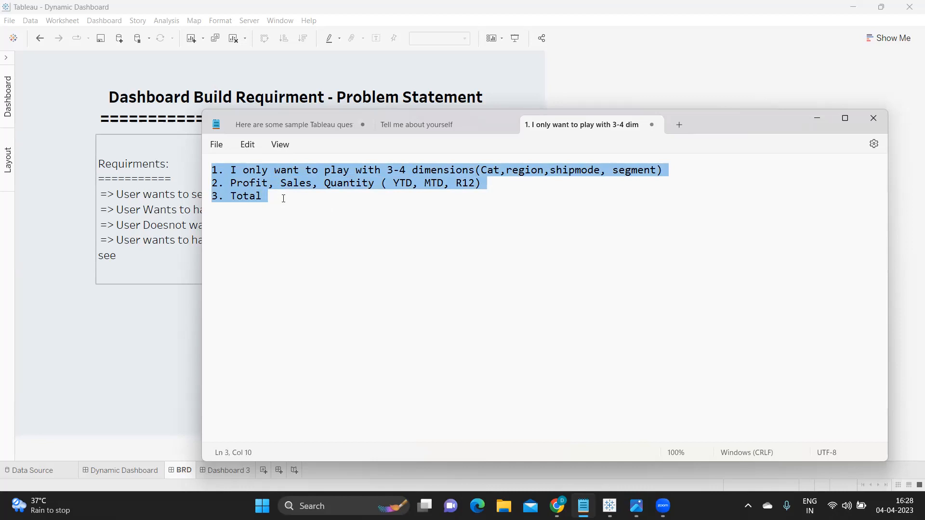
left_click(319, 198)
left_click_drag(471, 171, 687, 170)
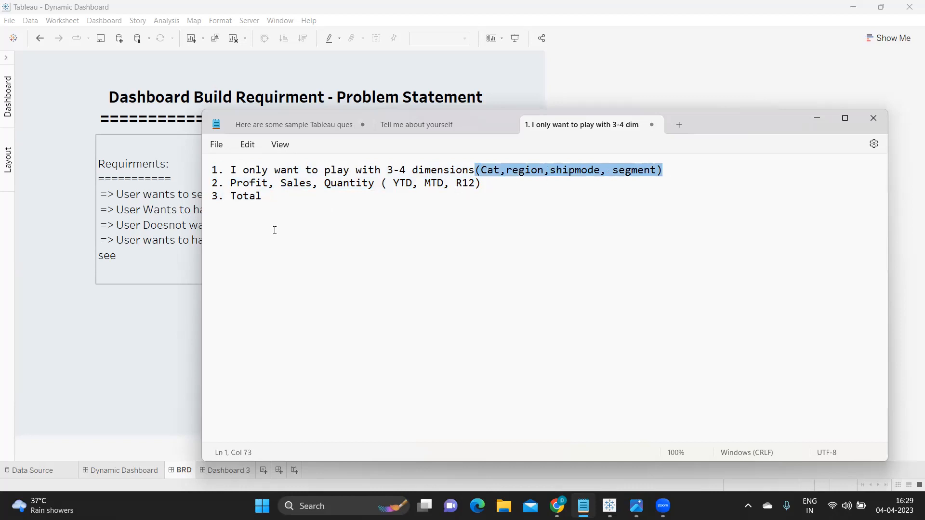
key("ctrl+a")
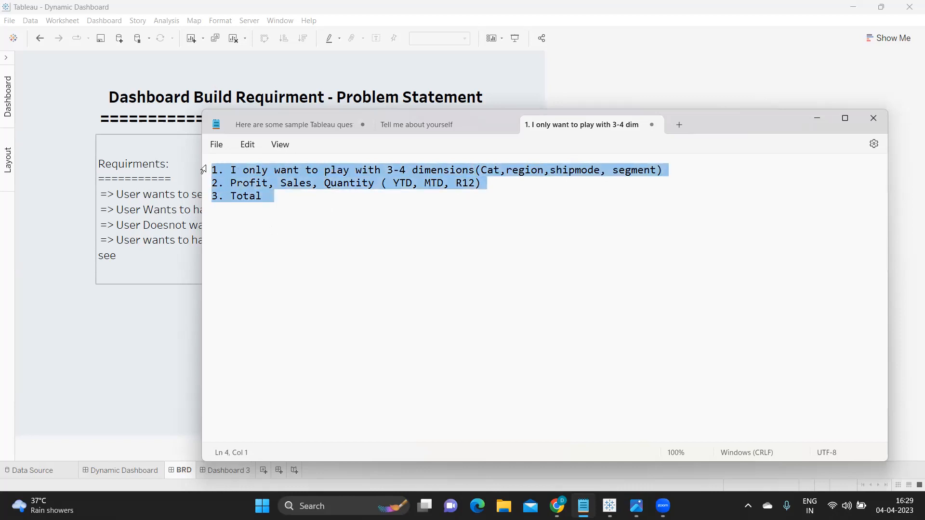
Return to Tableau's Dynamic Dashboard and view it by Region, first for Profit and with the measure switched to Sales.
left_click(119, 469)
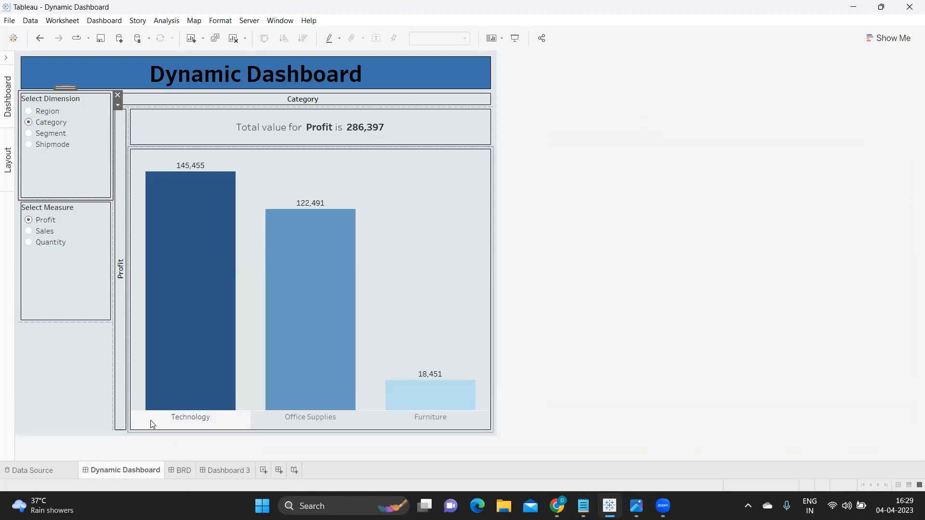
left_click(30, 111)
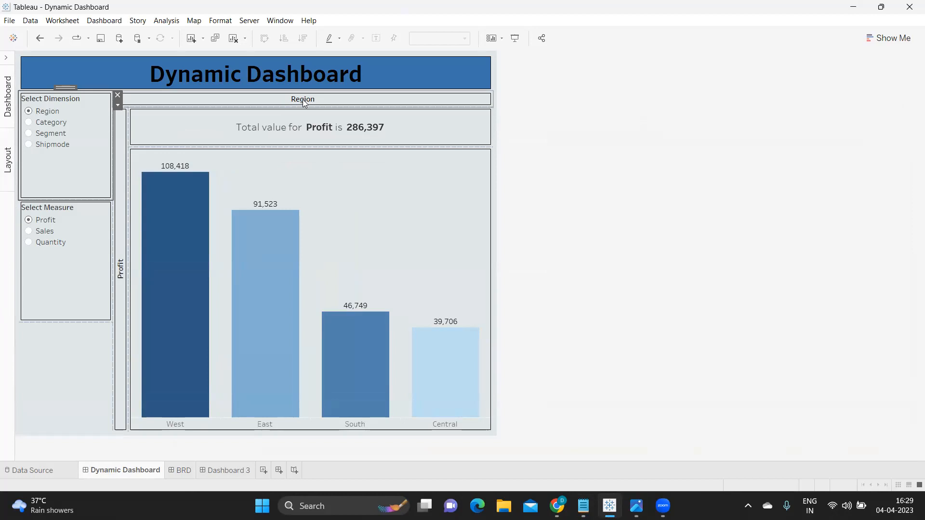
mouse_move(238, 128)
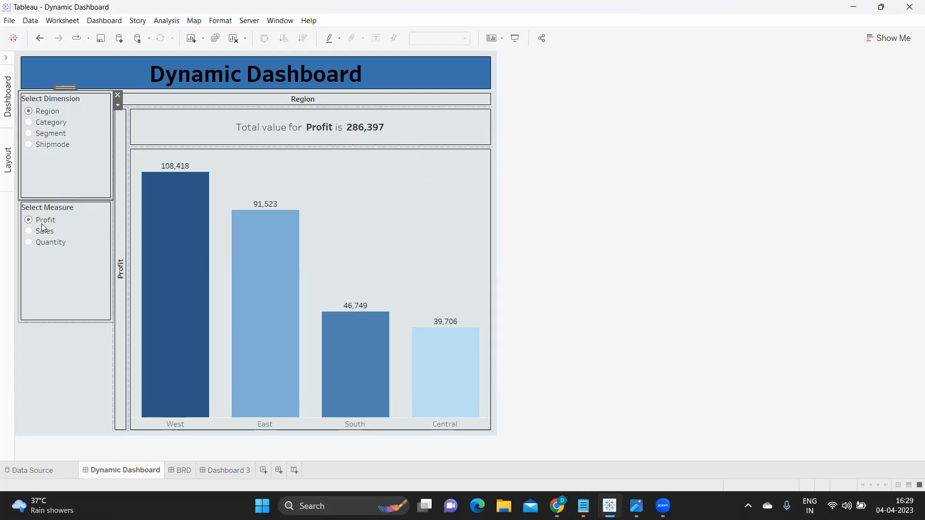
mouse_move(296, 135)
left_click(30, 231)
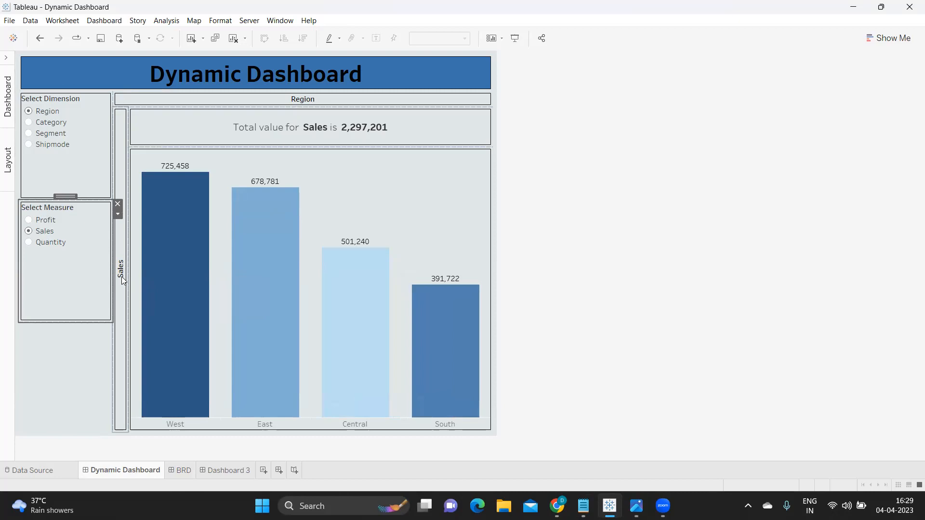
mouse_move(317, 134)
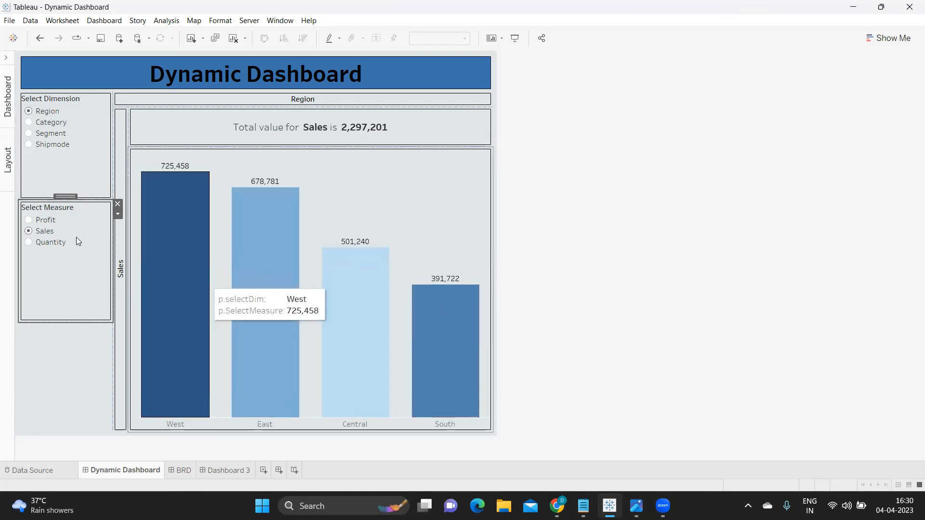
View the Sales chart by Category, Segment and Shipmode by changing the selected dimension in turn.
left_click(29, 123)
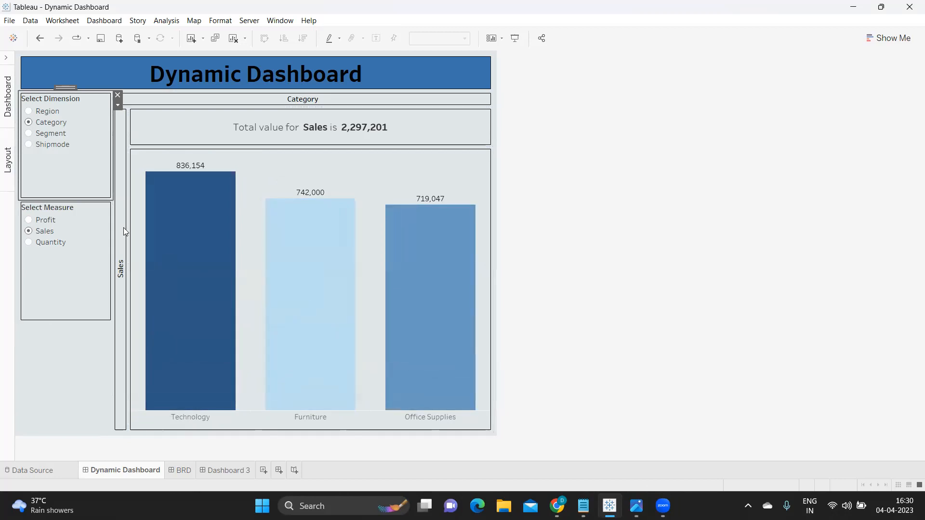
left_click(29, 134)
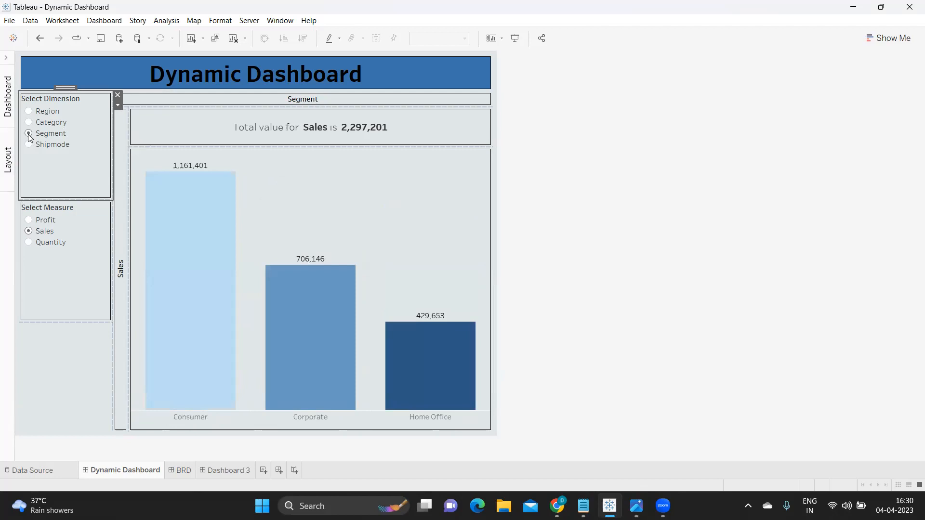
left_click(29, 145)
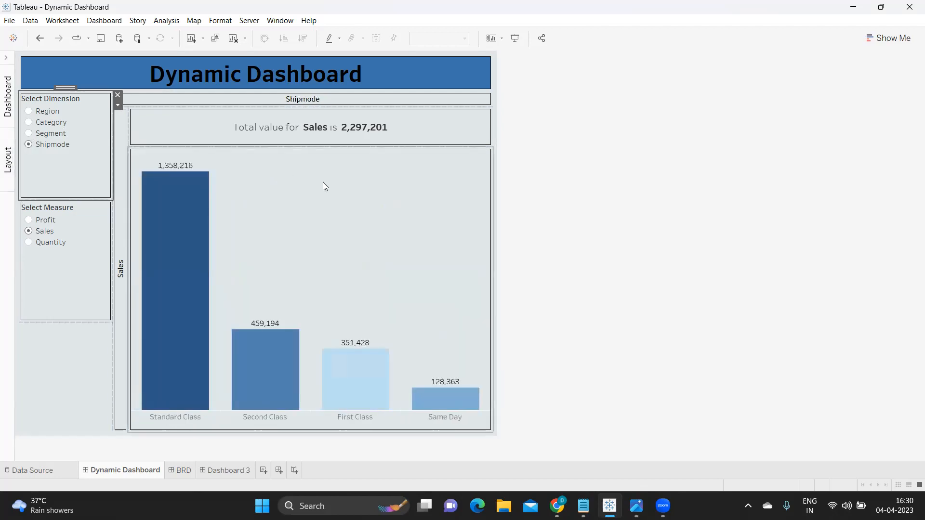
left_click(418, 195)
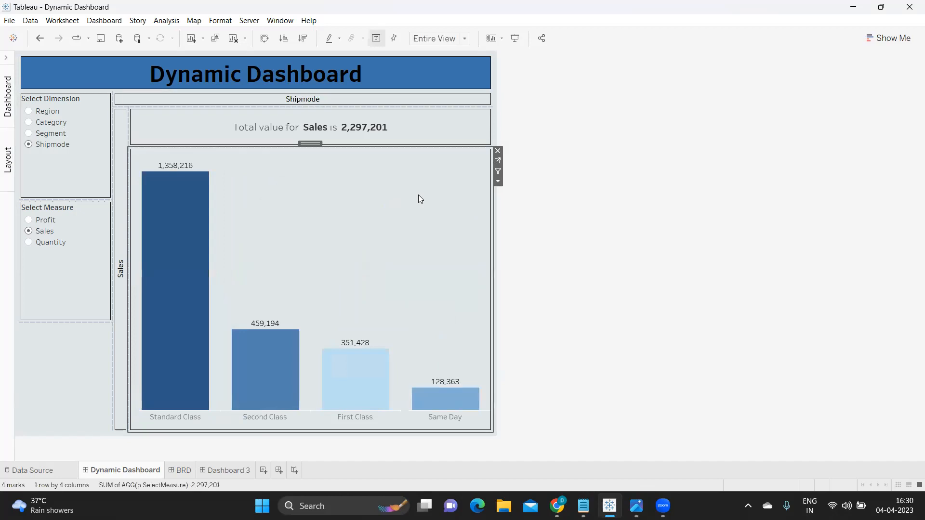
left_click(609, 205)
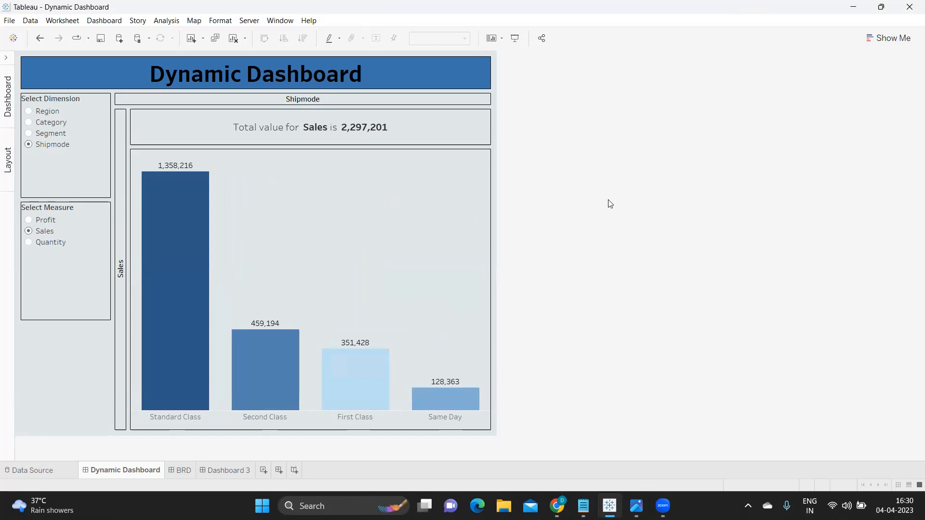
Reread the dimension and measure requirements in the Notepad note, and return to Tableau.
mouse_move(583, 505)
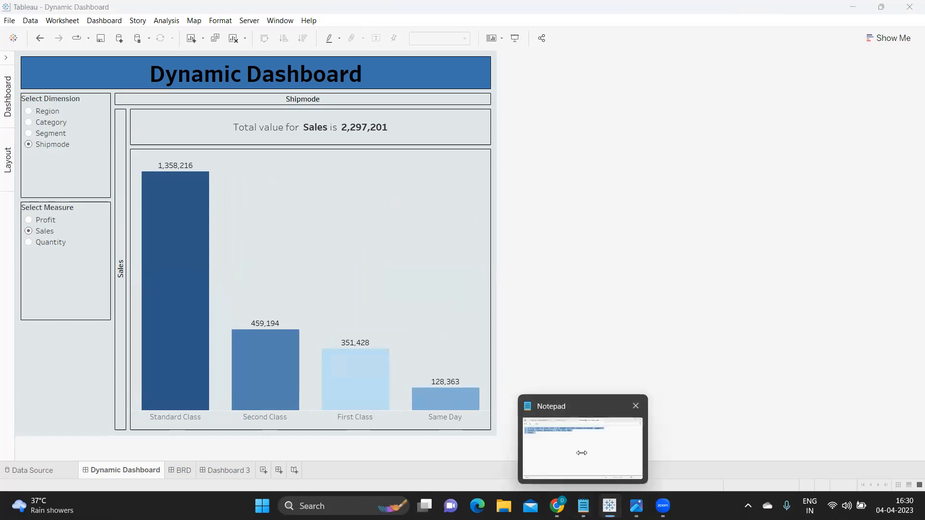
left_click(582, 452)
left_click(431, 183)
left_click_drag(475, 170, 581, 169)
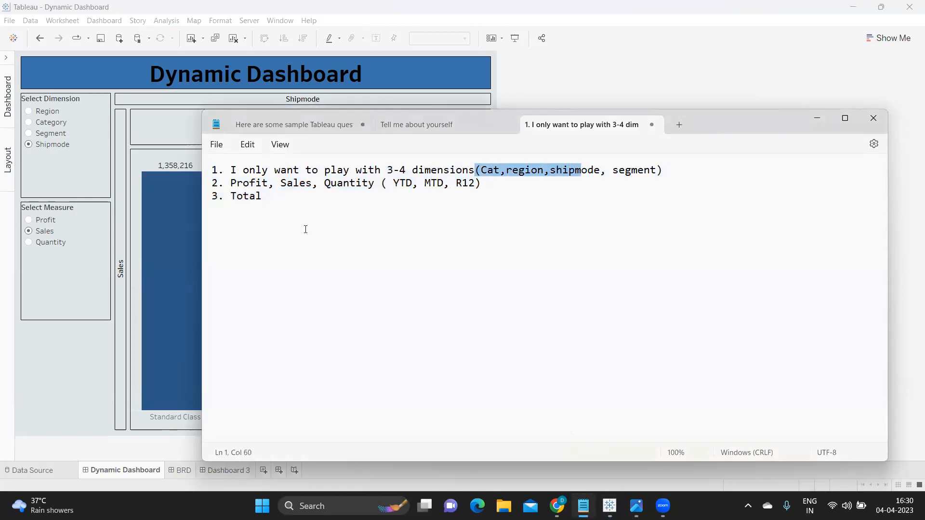
left_click_drag(381, 183, 444, 183)
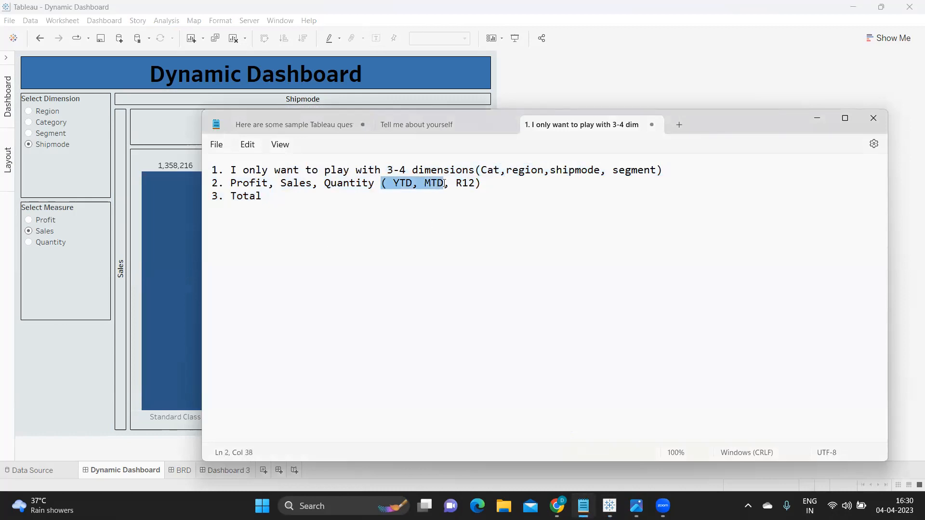
key("alt+Tab")
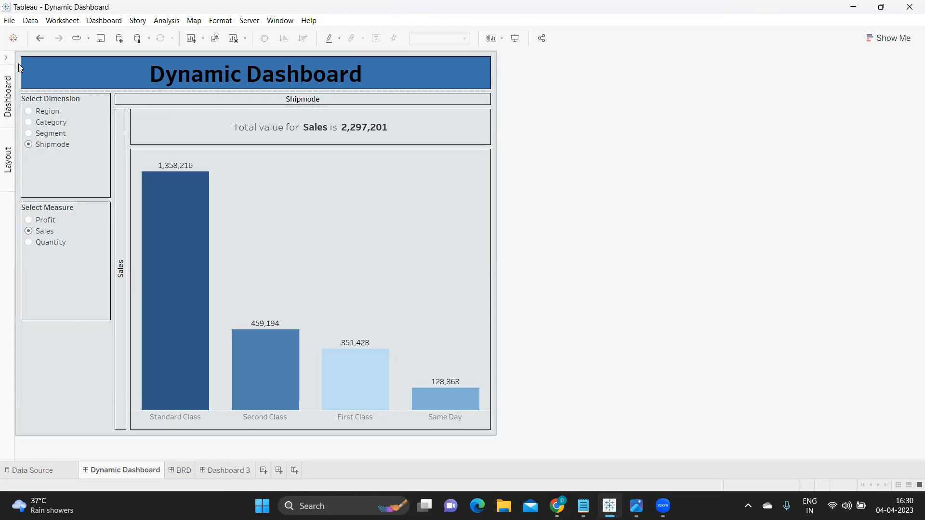
Create a new workbook and dismiss the Tableau update and file recovery dialogs.
left_click(10, 21)
left_click(407, 212)
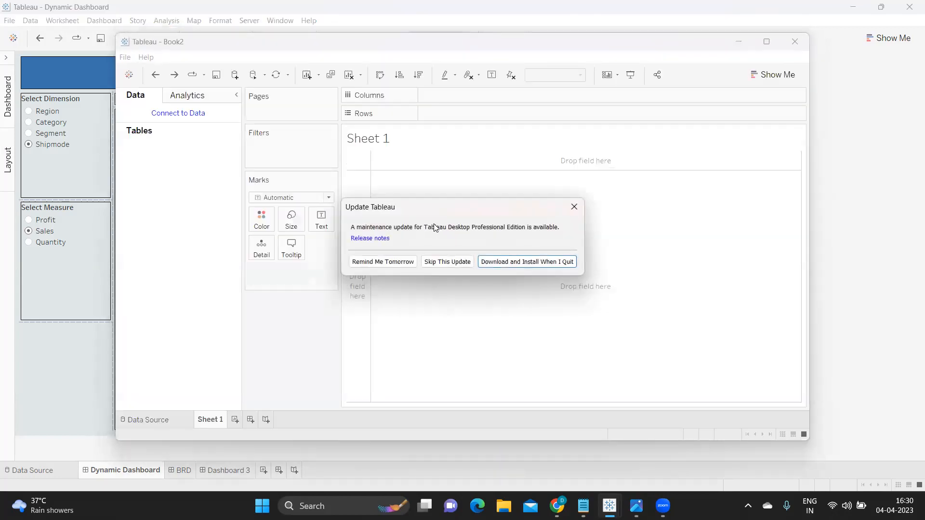
left_click(574, 207)
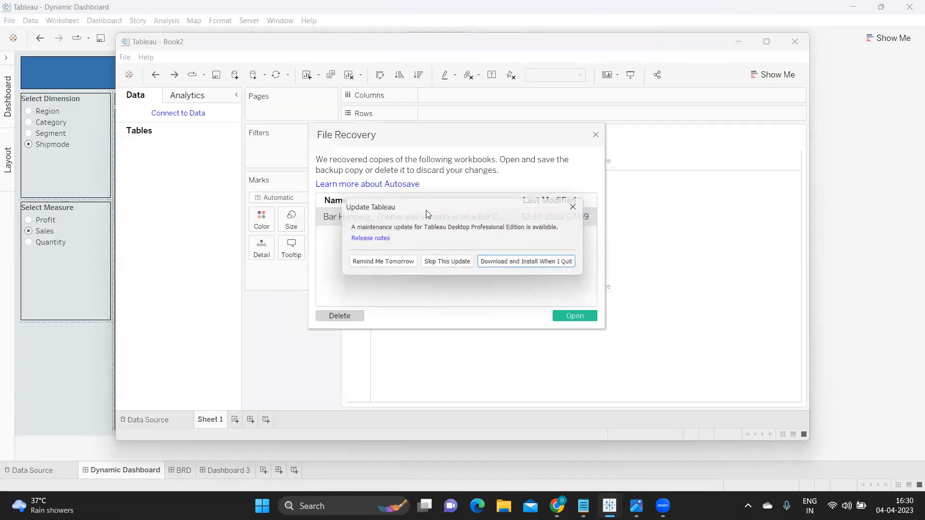
left_click(595, 136)
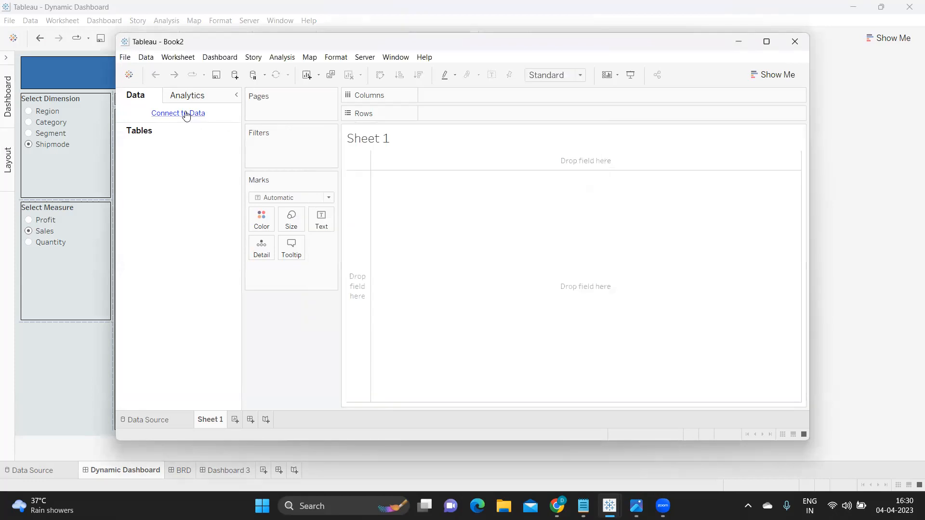
Connect the new workbook to the Sample - Superstore data source and maximize its window.
left_click(186, 113)
left_click(277, 378)
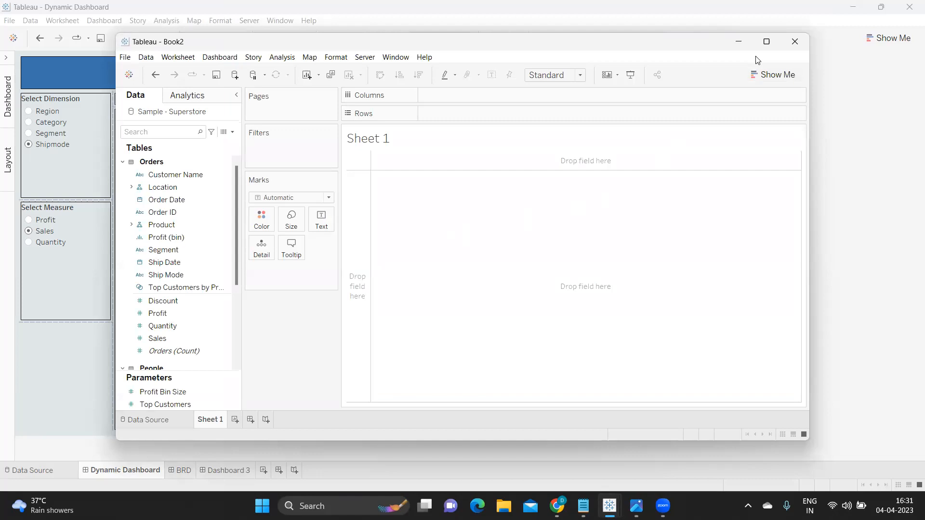
left_click(766, 41)
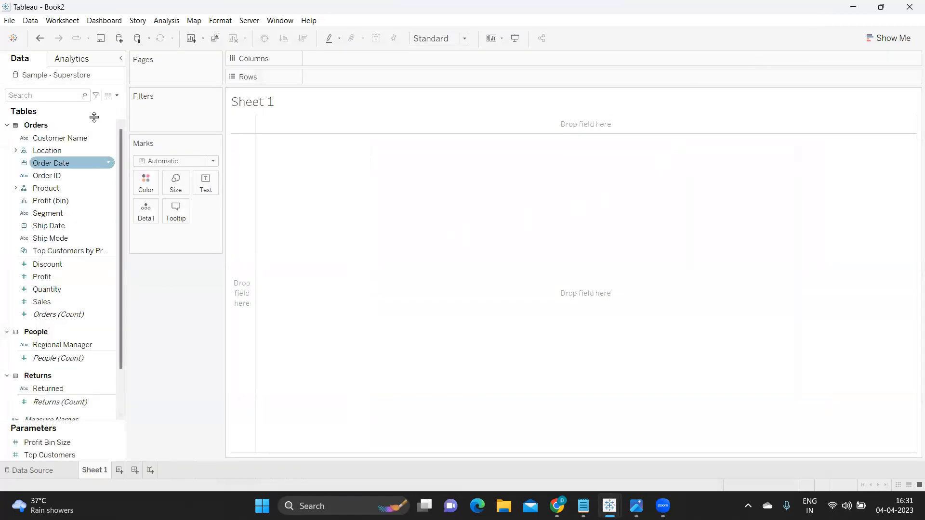
Create a parameter named Select Dimension with data type String and a list of allowable values.
left_click(116, 95)
left_click(102, 118)
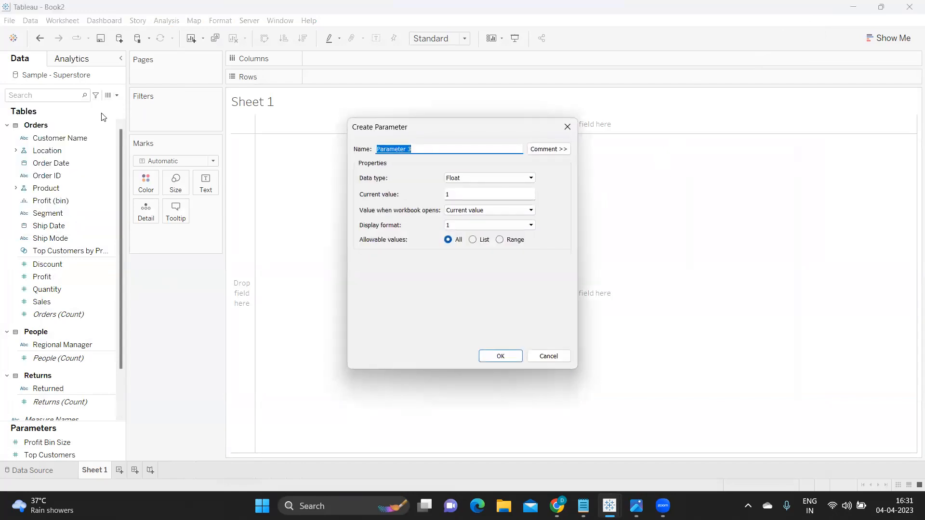
type("Selec")
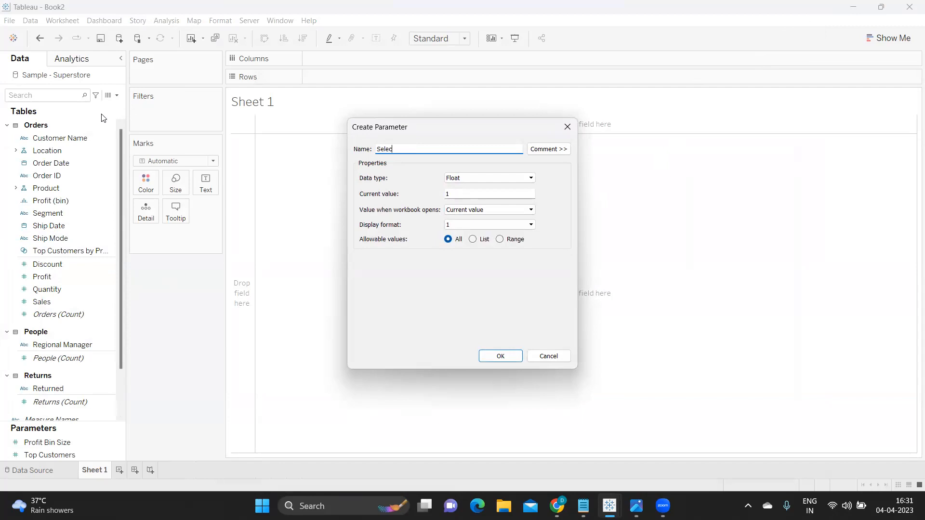
type("t Dimension")
left_click(470, 179)
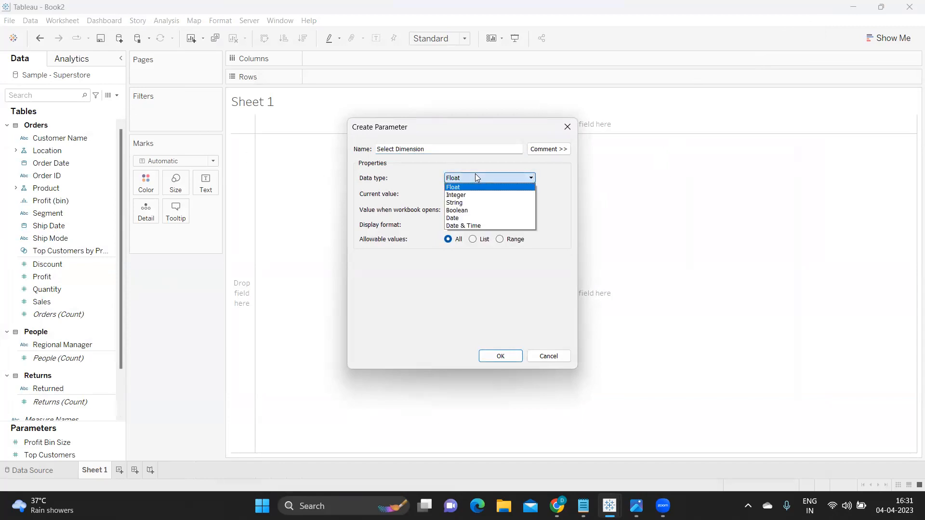
left_click(454, 202)
left_click(473, 239)
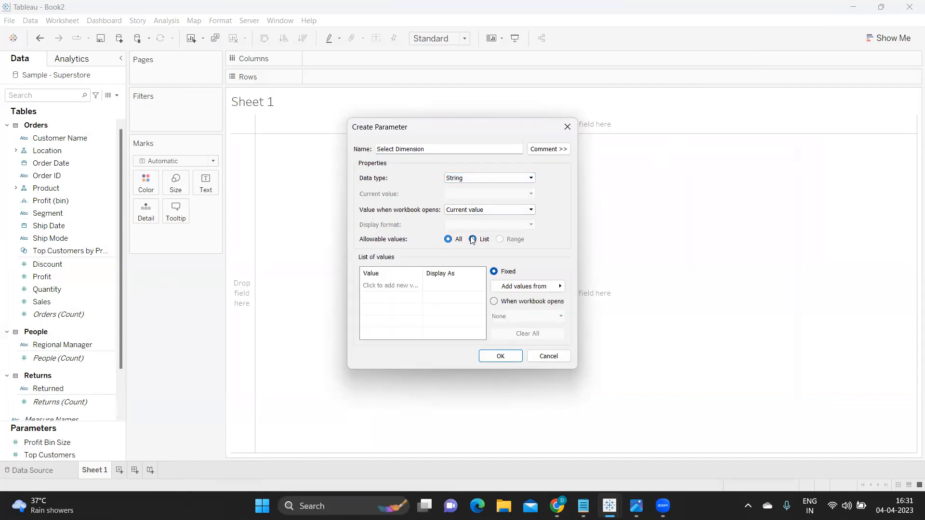
Add Region, Category, Segment and Shipmode to the Select Dimension parameter's value list and save the parameter.
left_click(382, 286)
type("Region")
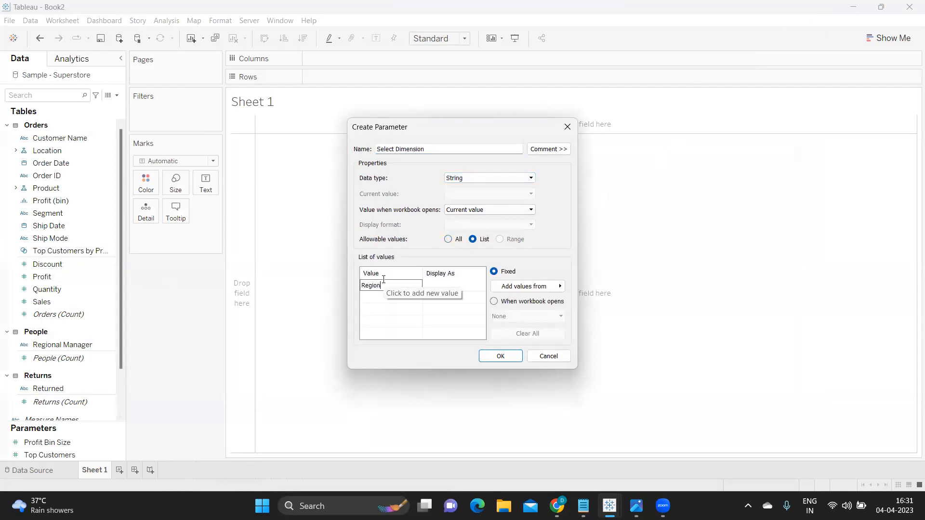
key("Return")
type("Cat")
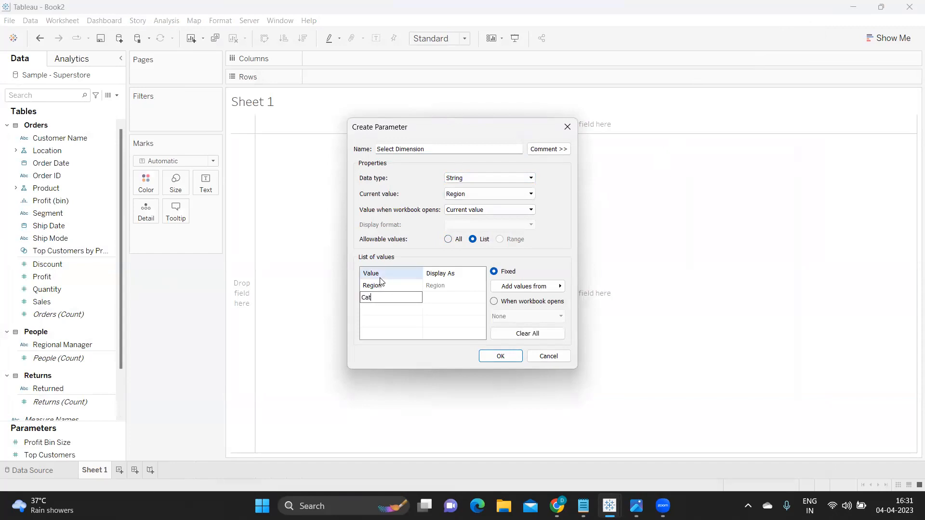
type("egory")
key("Return")
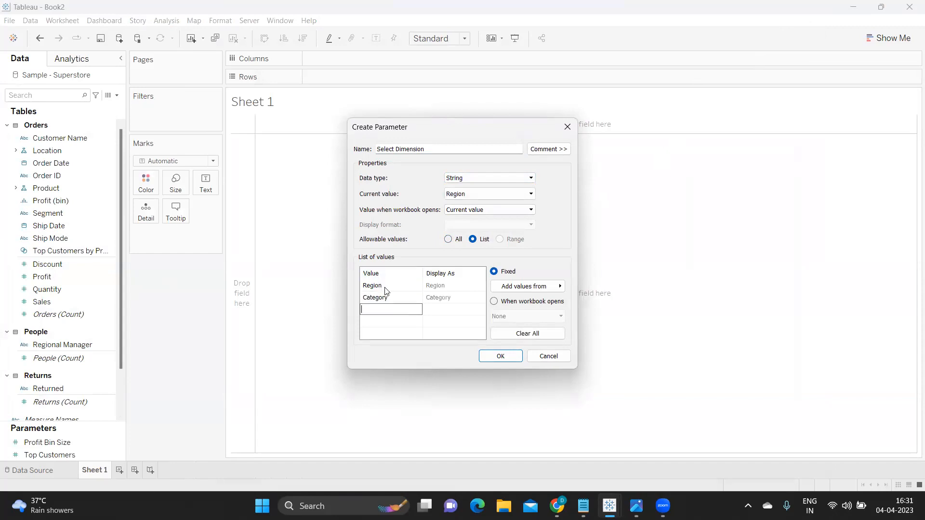
type("Segment")
key("Return")
type("Sh")
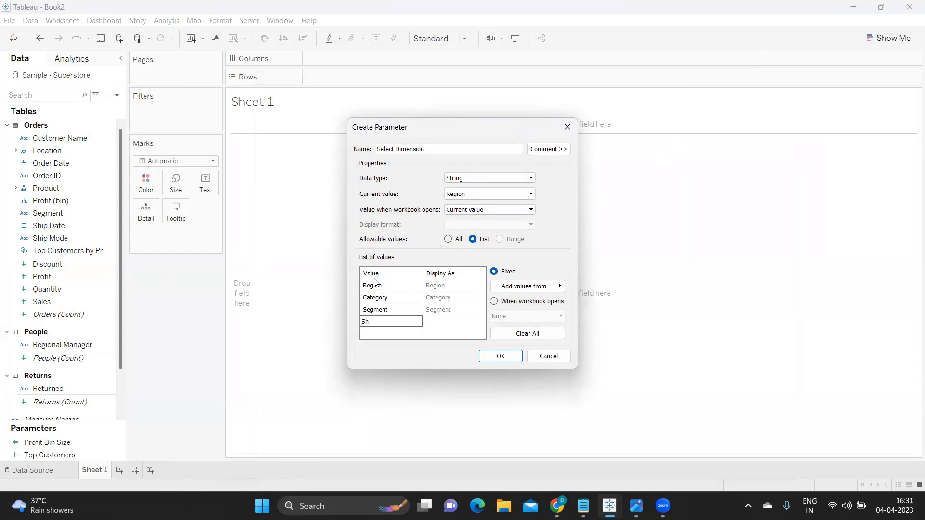
type("ipmode")
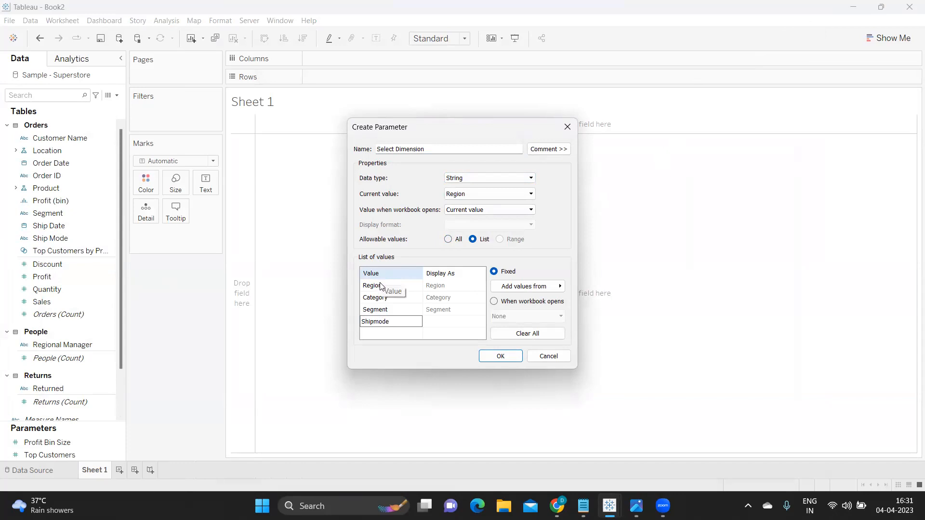
left_click(499, 356)
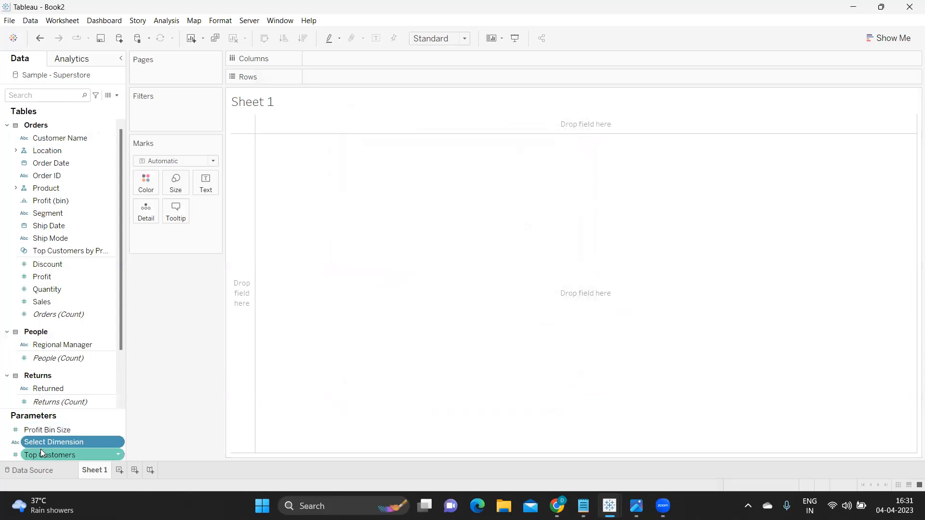
Create another parameter named Select Measure with data type Integer and a list of allowable values.
left_click(116, 95)
left_click(109, 118)
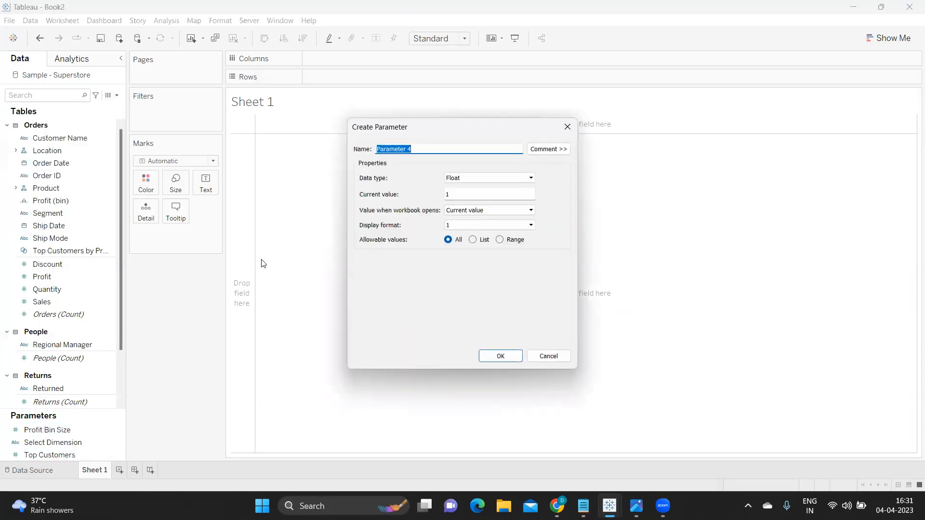
type("S")
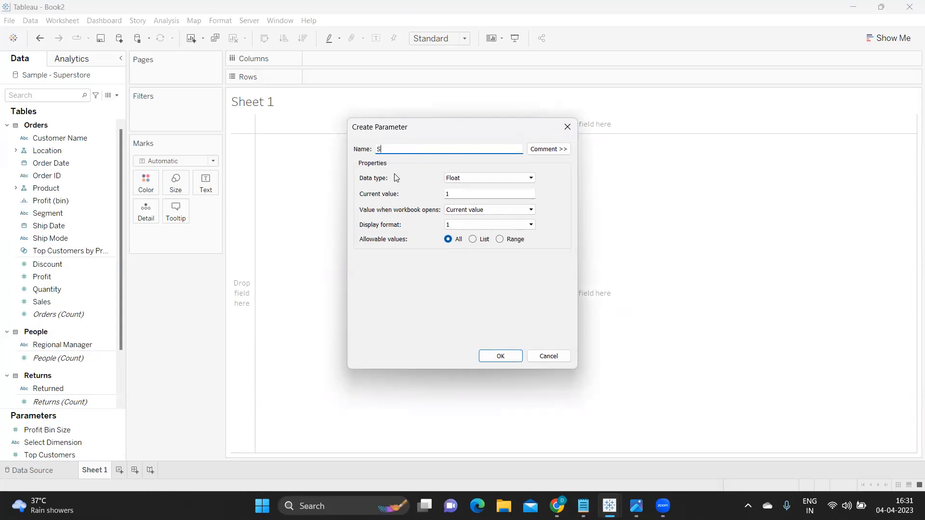
type("elect Mea")
left_click(482, 178)
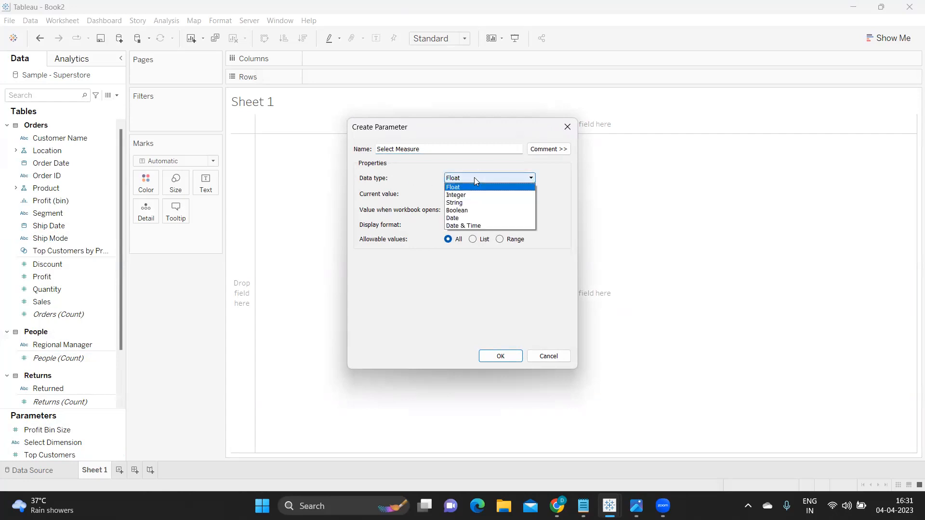
left_click(455, 194)
left_click(472, 240)
Enter 1, 2 and 3 as the list values of the Select Measure parameter.
left_click(378, 286)
type("1")
key("Return")
type("2")
key("Return")
type("3")
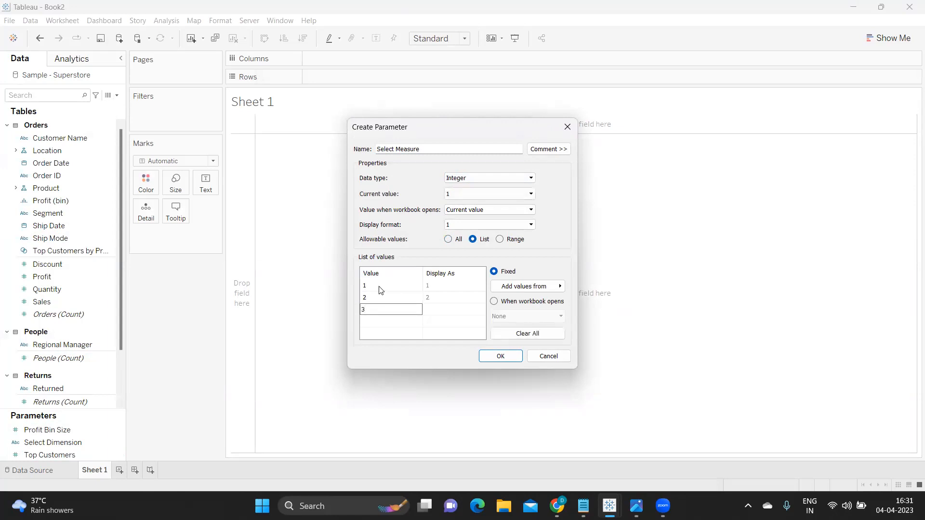
Set the display names for values 1, 2 and 3 to Profit, Sales and Quantity, and save the Select Measure parameter.
left_click(442, 283)
left_click(436, 284)
type("Profi")
left_click(433, 293)
left_click(433, 293)
type("Sales")
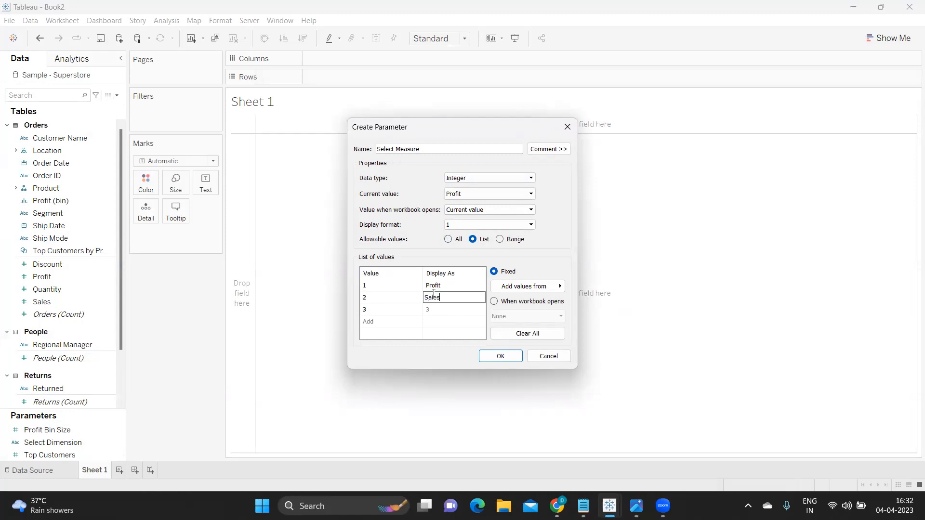
left_click(428, 310)
left_click(427, 310)
type("Quantity")
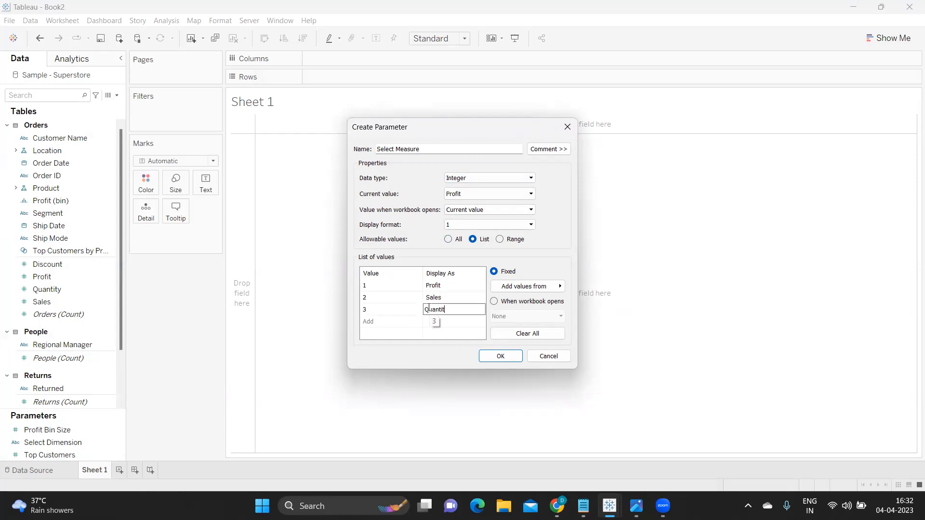
left_click(497, 356)
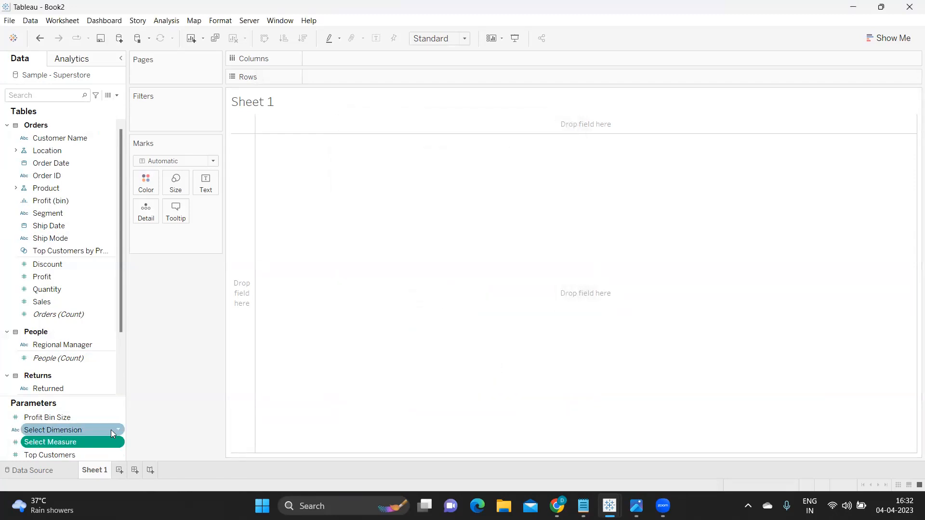
Show the Select Dimension and Select Measure parameter controls on Sheet 1.
right_click(119, 430)
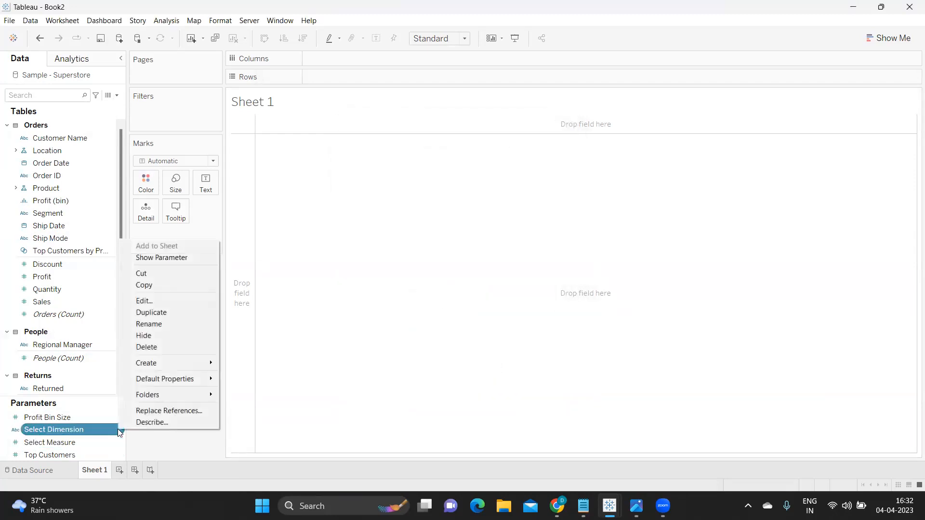
left_click(141, 260)
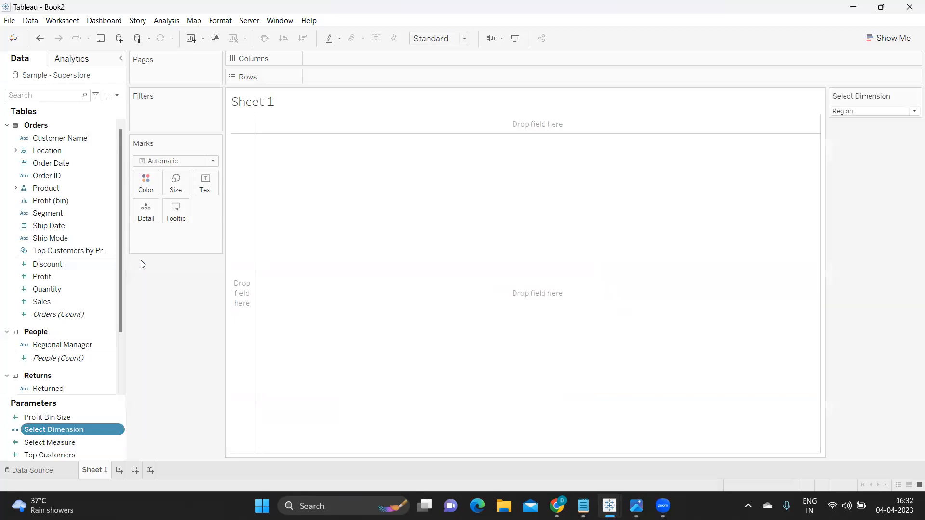
left_click(118, 428)
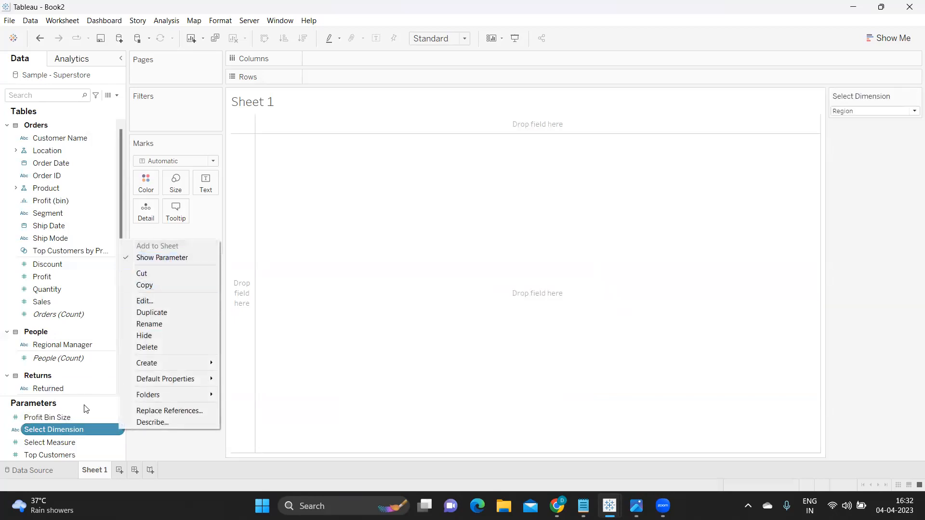
left_click(85, 443)
left_click(118, 441)
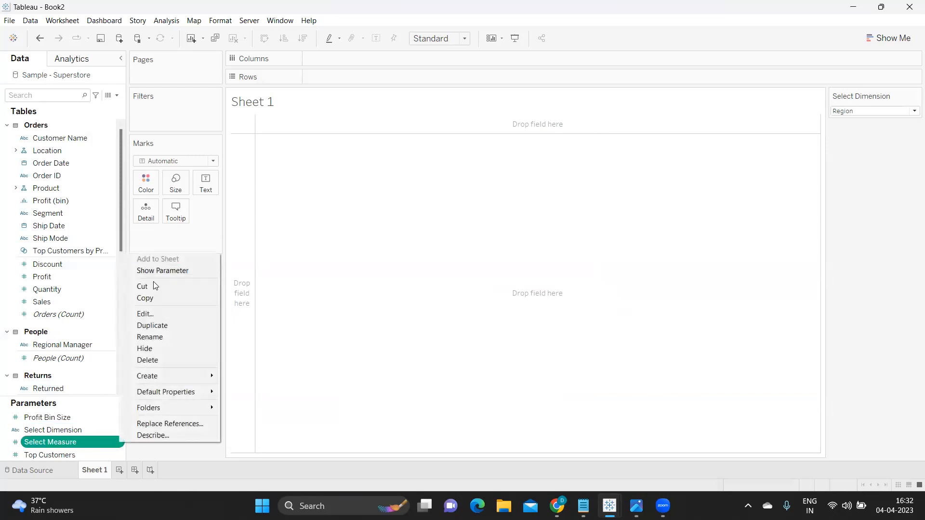
left_click(159, 270)
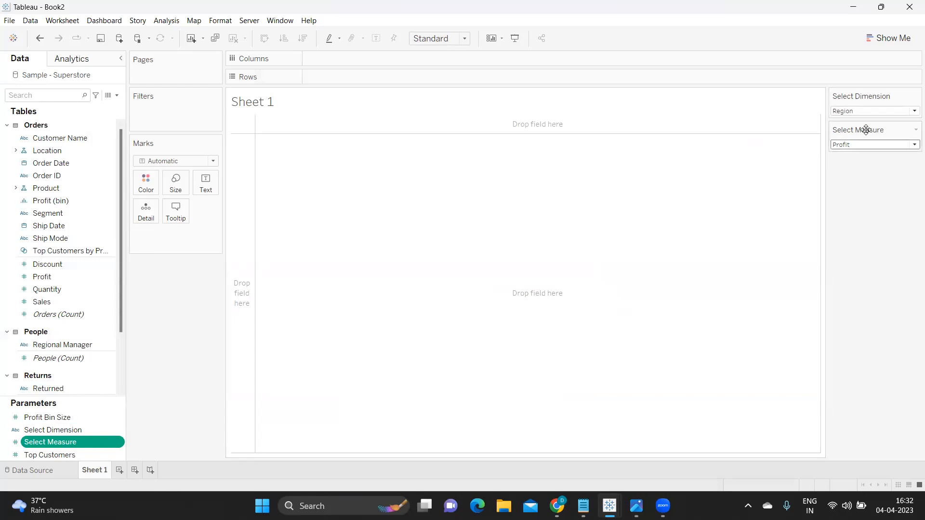
Change both the Select Dimension and Select Measure controls to the Single Value List display.
left_click(911, 98)
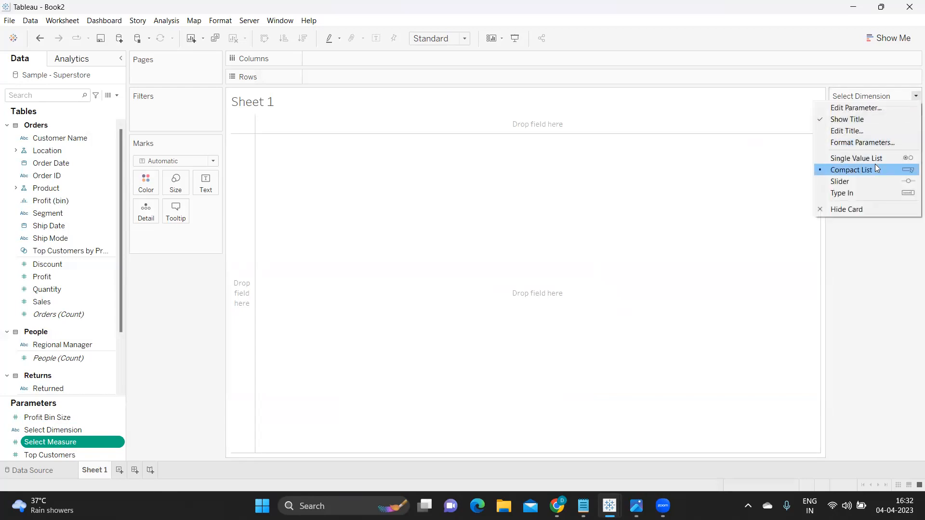
left_click(872, 159)
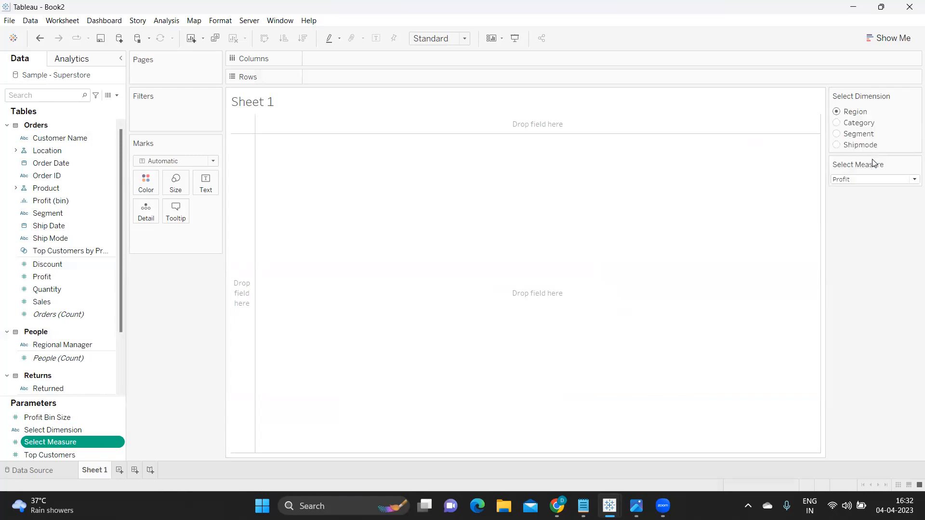
left_click(912, 165)
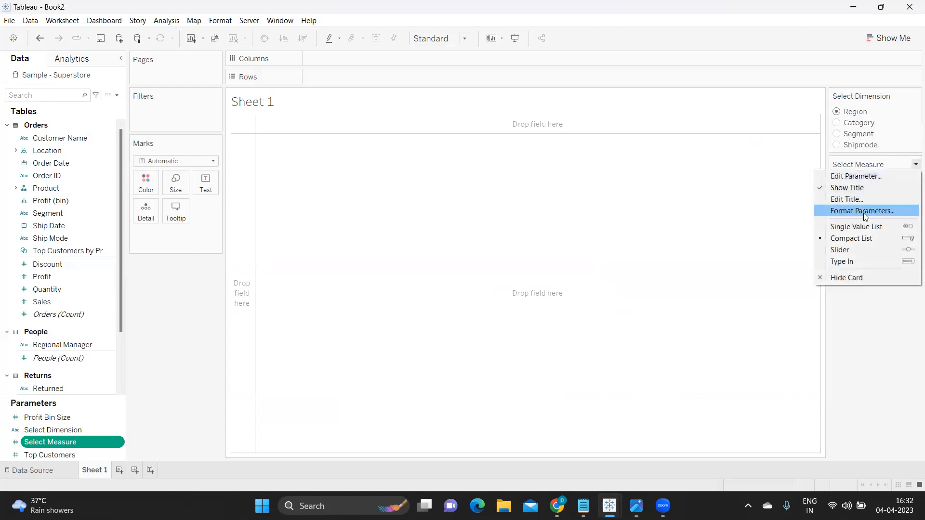
left_click(860, 228)
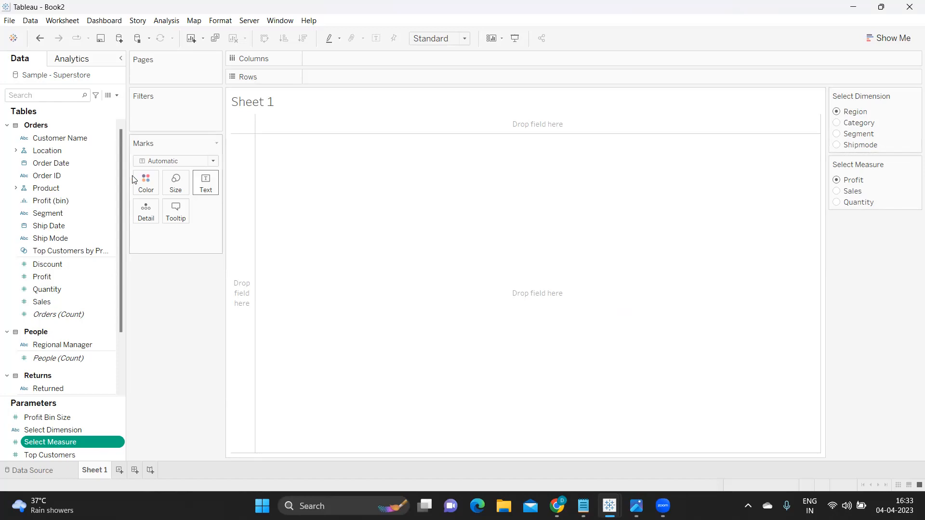
Create a calculated field named P.Select Dimension and begin its formula with CASE [Select Dimension].
left_click(117, 95)
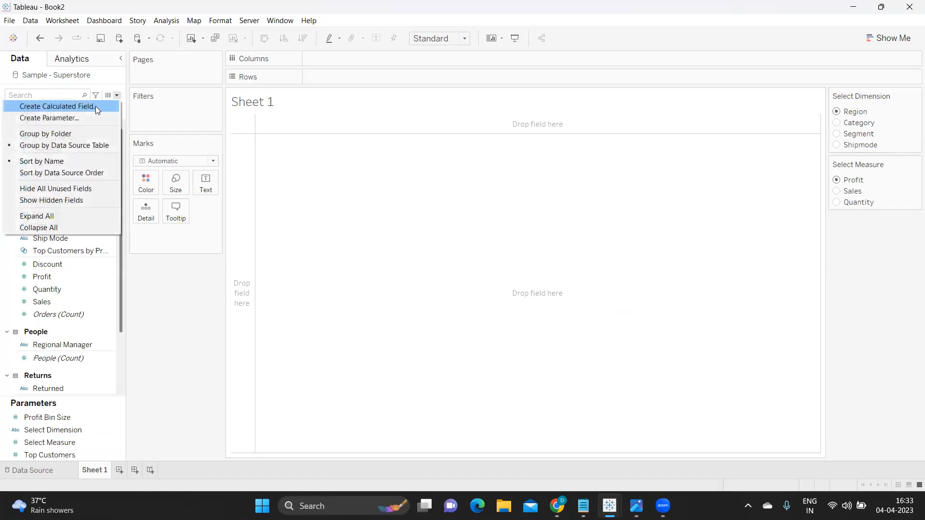
left_click(97, 107)
type("P")
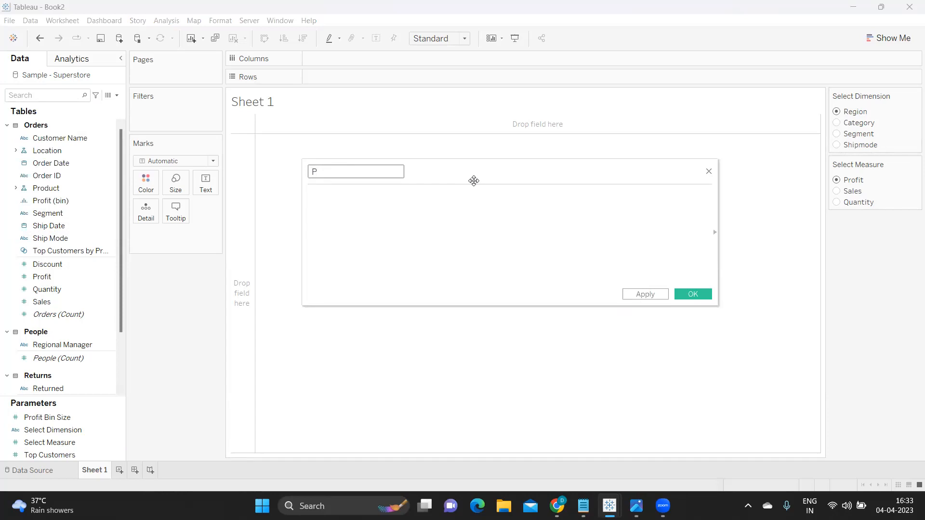
type(".Select Dimension")
key("Tab")
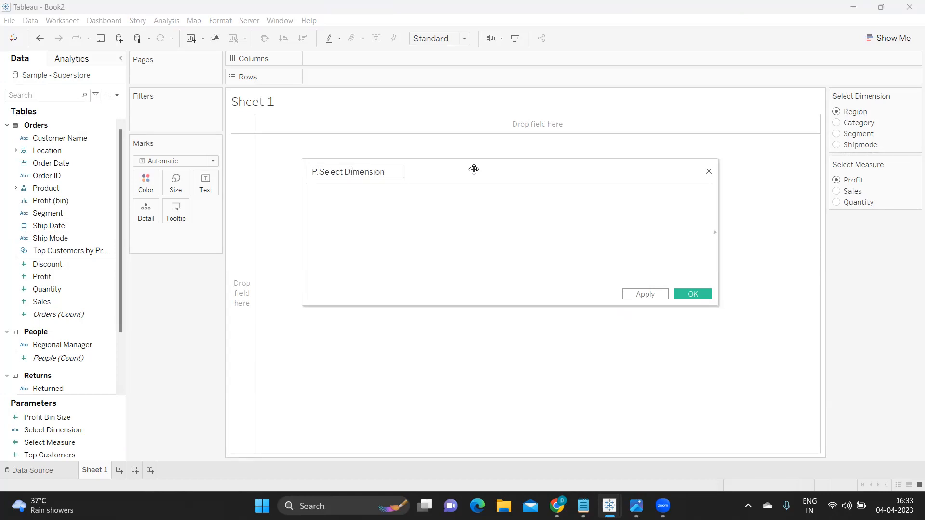
type("c")
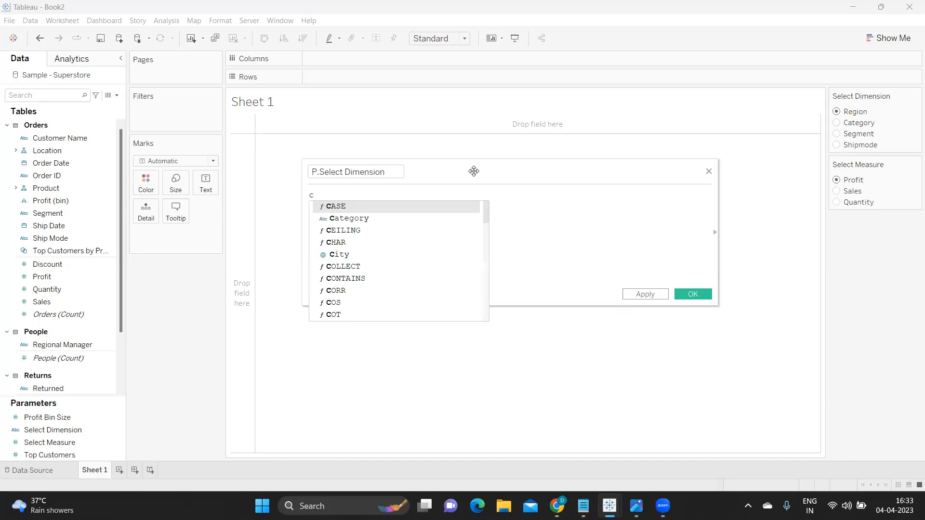
key("Return")
type("sel")
key("Return")
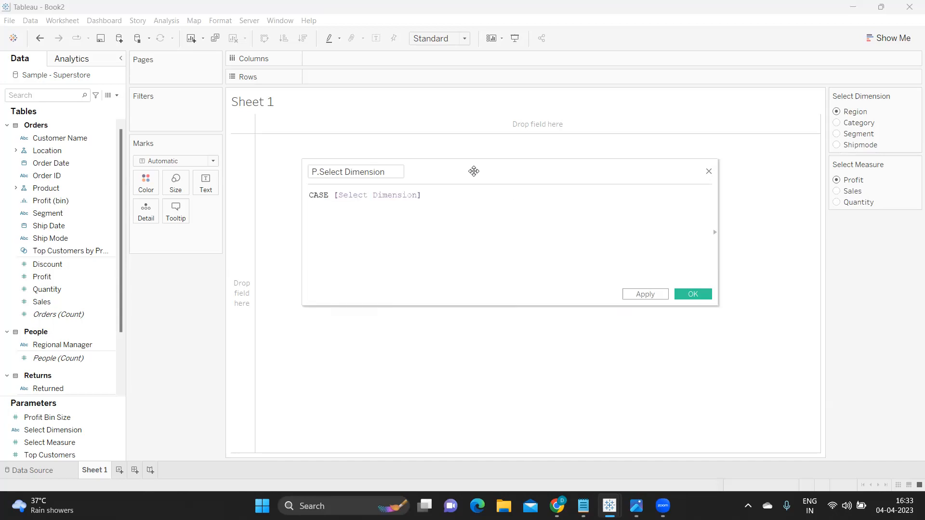
key("Return")
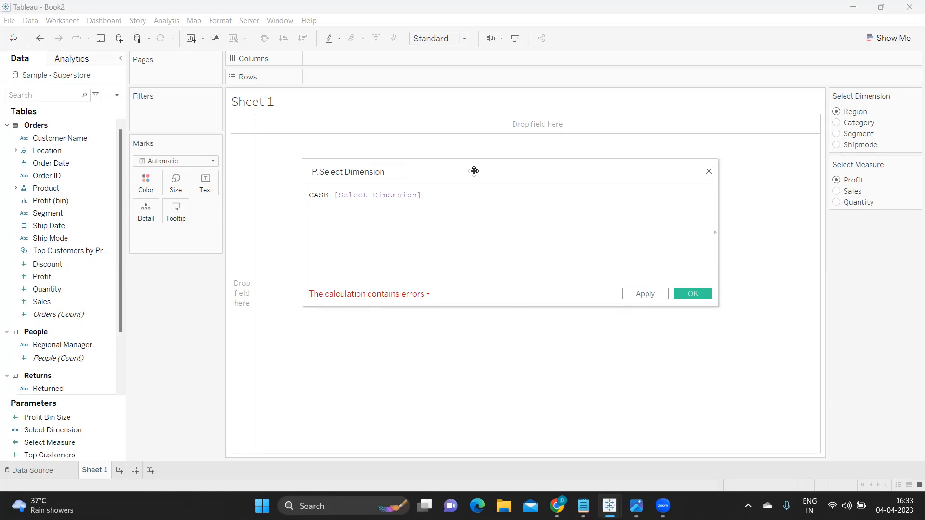
Add the branch WHEN 'Region' THEN [Region] to the P.Select Dimension formula.
type("WHEN ")
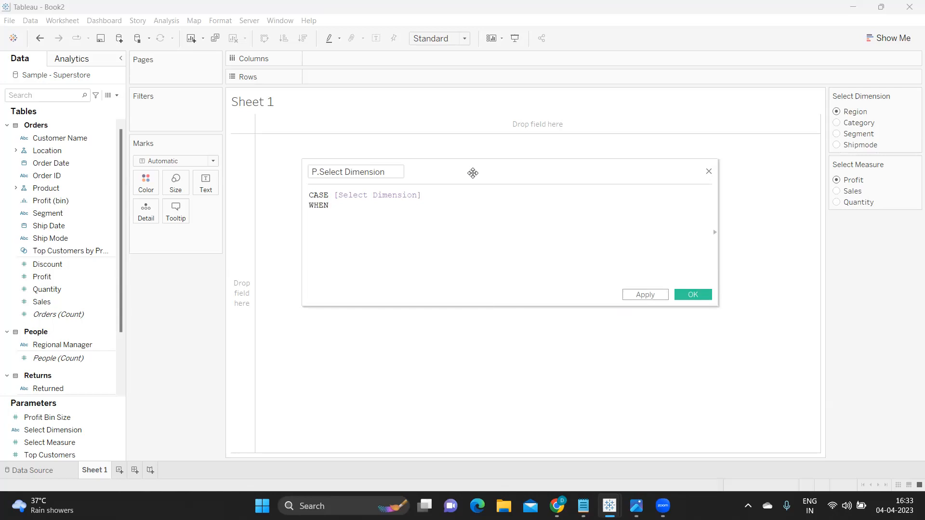
type("'rEGION")
key("BackSpace")
key("BackSpace")
key("BackSpace")
key("BackSpace")
key("BackSpace")
key("BackSpace")
type("Region' THEN [Region")
key("Return")
key("Return")
Add the branches WHEN 'Category' THEN [Category] and WHEN 'Segment' THEN [Segment] to the P.Select Dimension formula.
type("WHEN 'Cat")
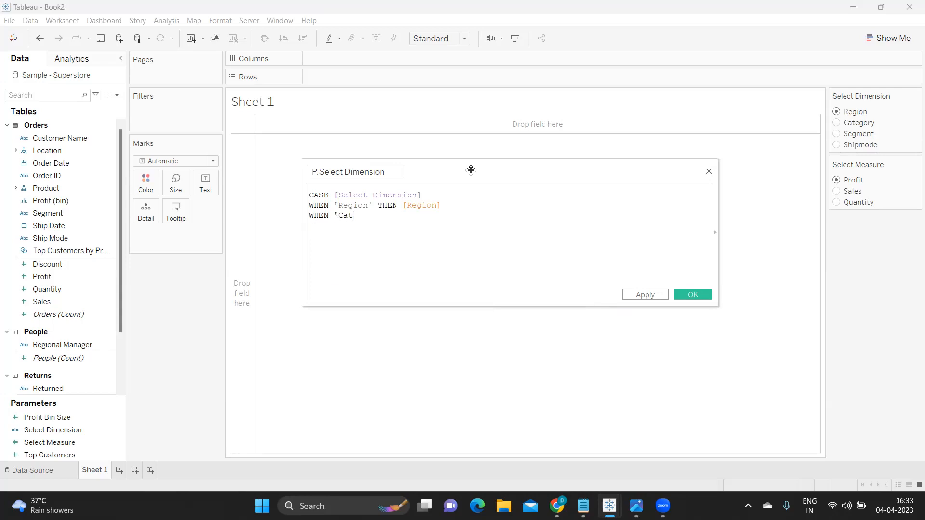
type("egory' THEN cat")
key("Return")
key("Return")
type("WHEN ")
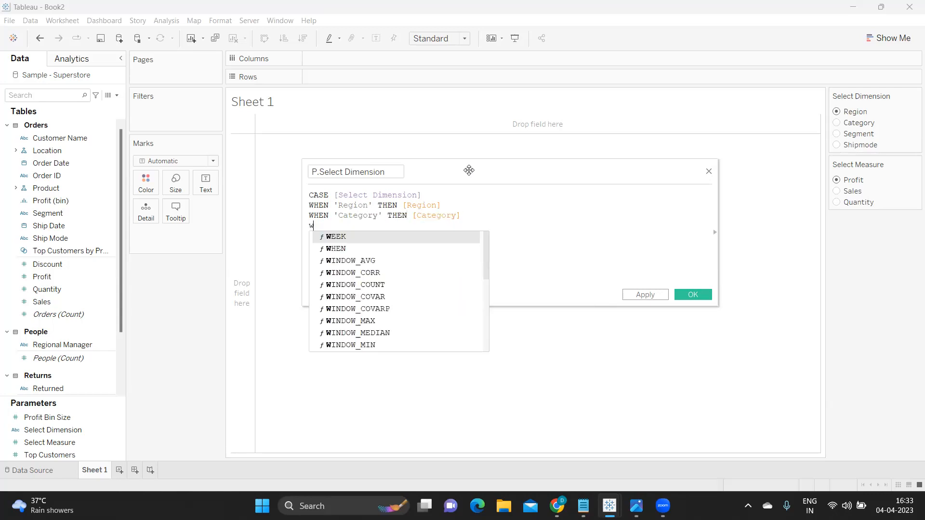
type("'Segment")
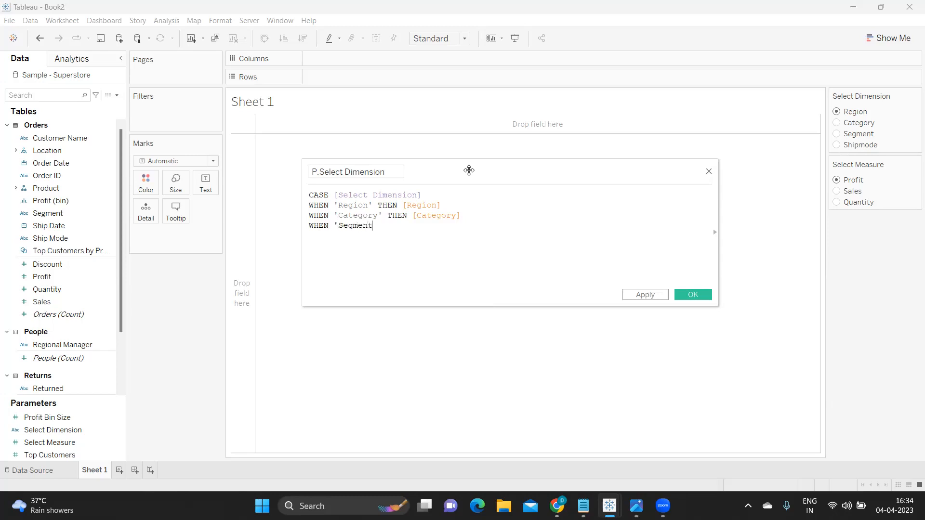
type("' THEN [Segment]")
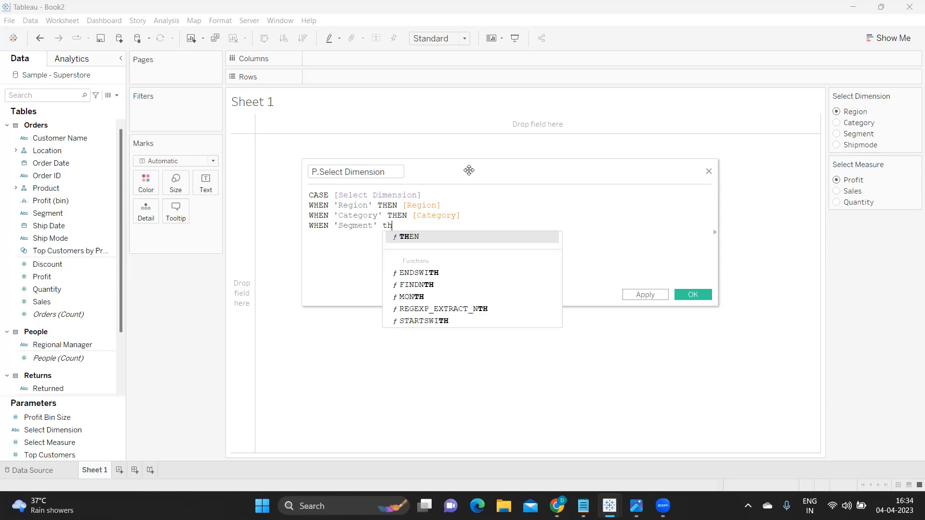
Add the branch WHEN 'Shipmode' THEN [Ship Mode] to the P.Select Dimension formula.
type("WHEN")
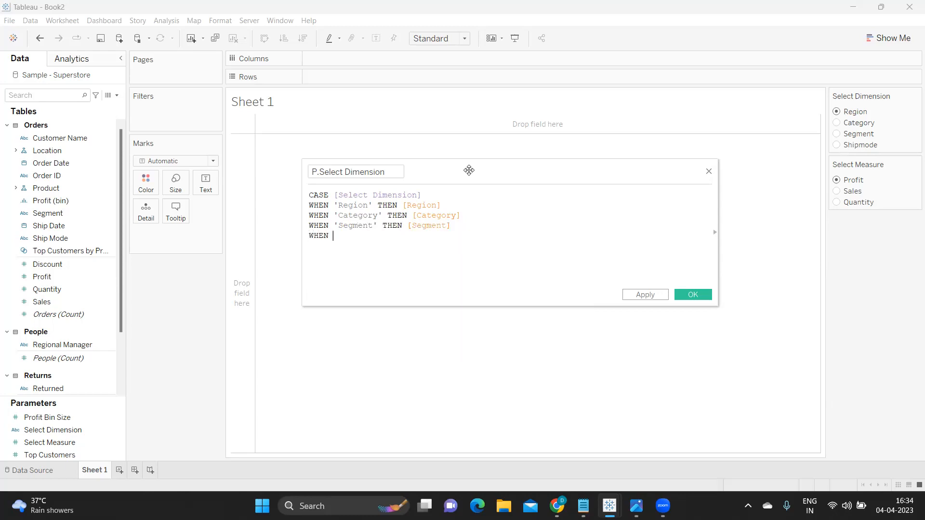
type(" 'Shipmode' th")
key("Return")
type("ship")
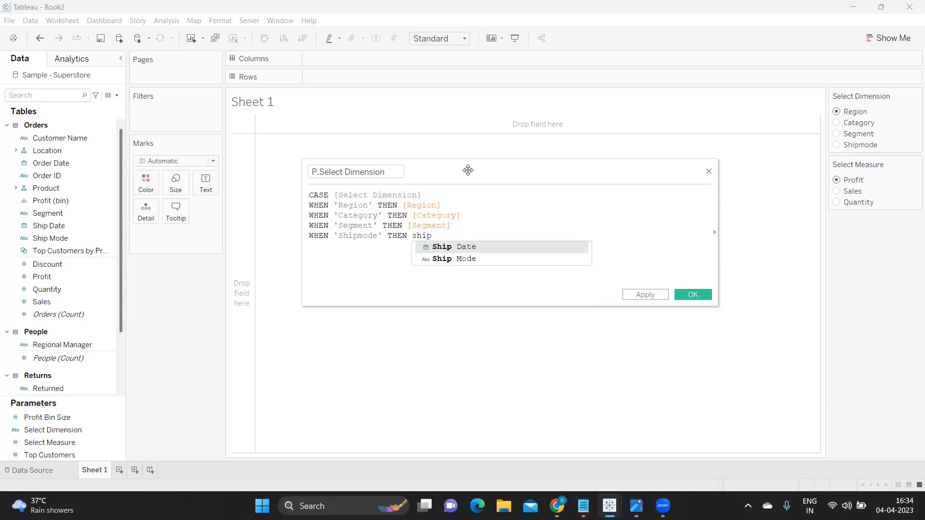
key("Down")
key("Return")
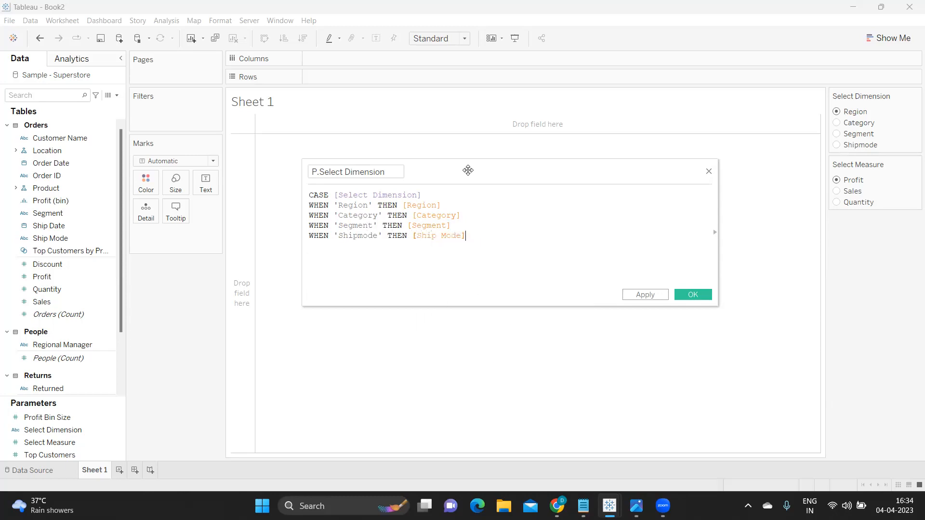
Close the CASE formula of P.Select Dimension with END and save the calculated field.
key("Return")
type("END")
left_click(645, 295)
left_click(693, 295)
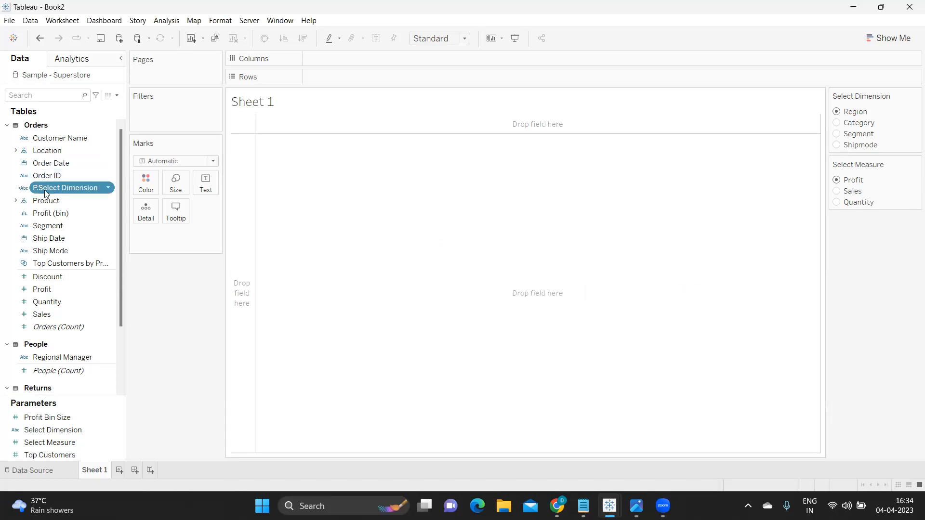
Place P.Select Dimension on Rows and switch the Select Dimension parameter through Category, Segment and Shipmode.
left_click_drag(80, 169, 358, 74)
left_click_drag(358, 77, 357, 74)
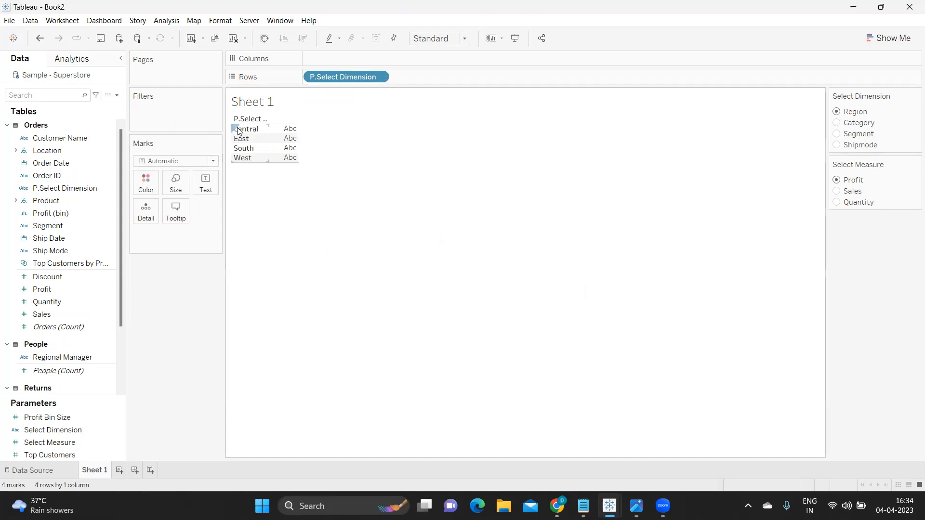
left_click(837, 123)
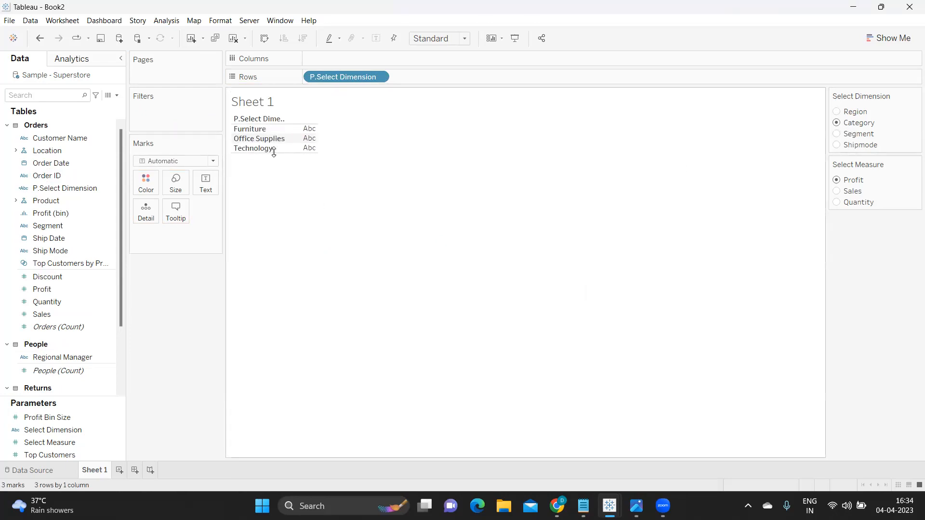
left_click(839, 136)
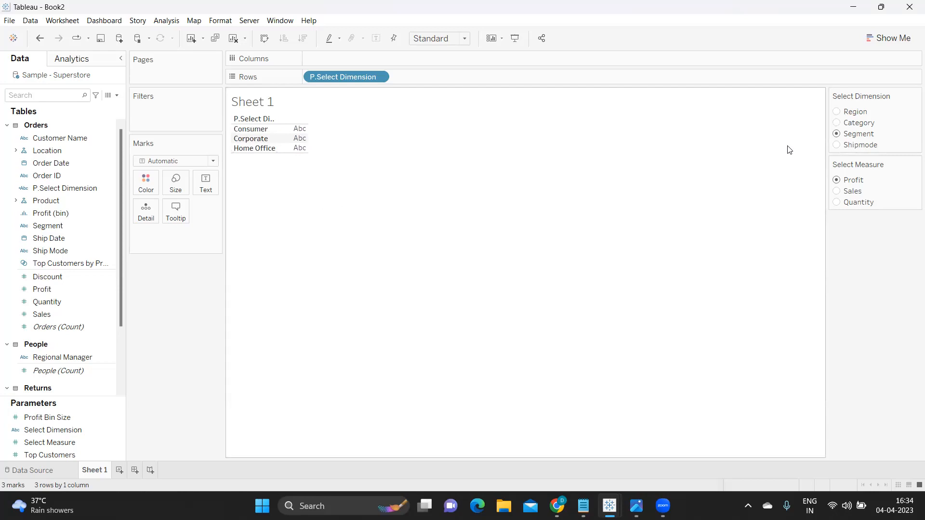
left_click(837, 147)
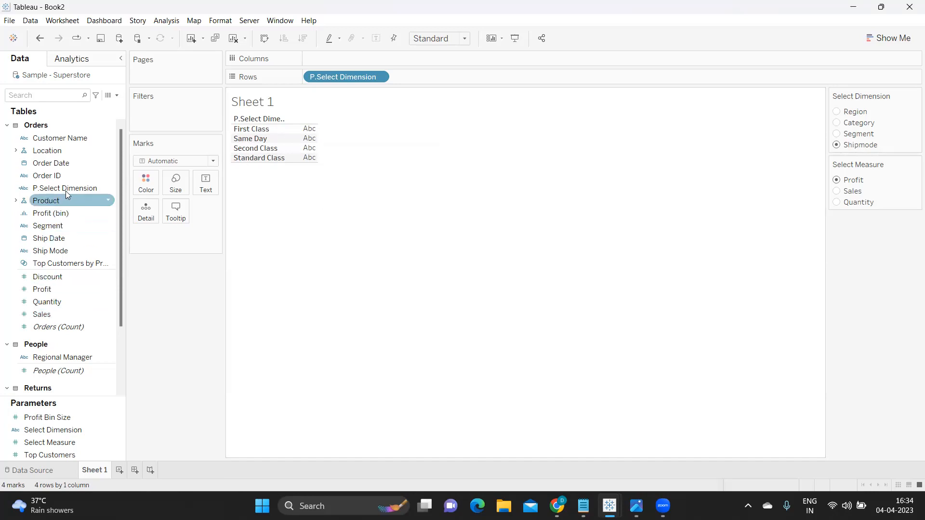
Misspell 'Category' as 'Catgory' in the P.Select Dimension formula, apply it, and set Select Dimension to Category.
left_click(110, 189)
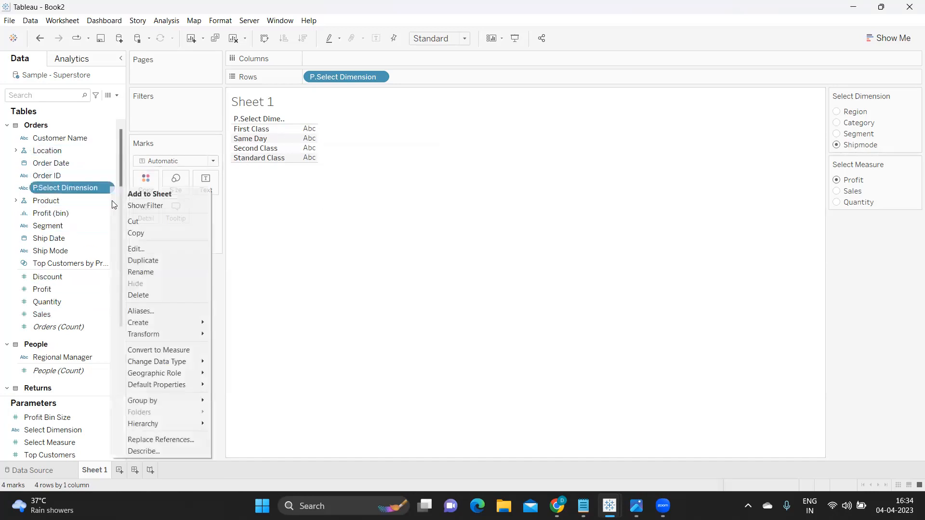
left_click(137, 249)
double_click(354, 217)
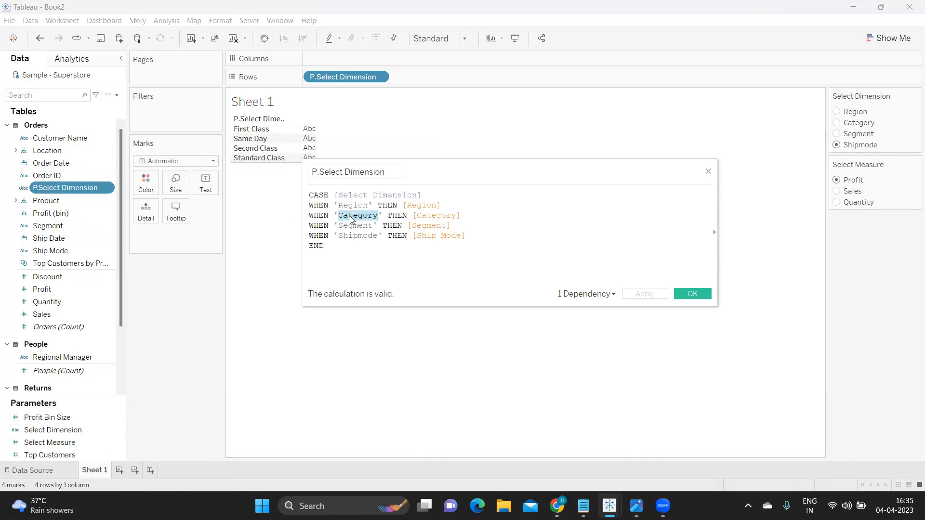
left_click(362, 216)
key("BackSpace")
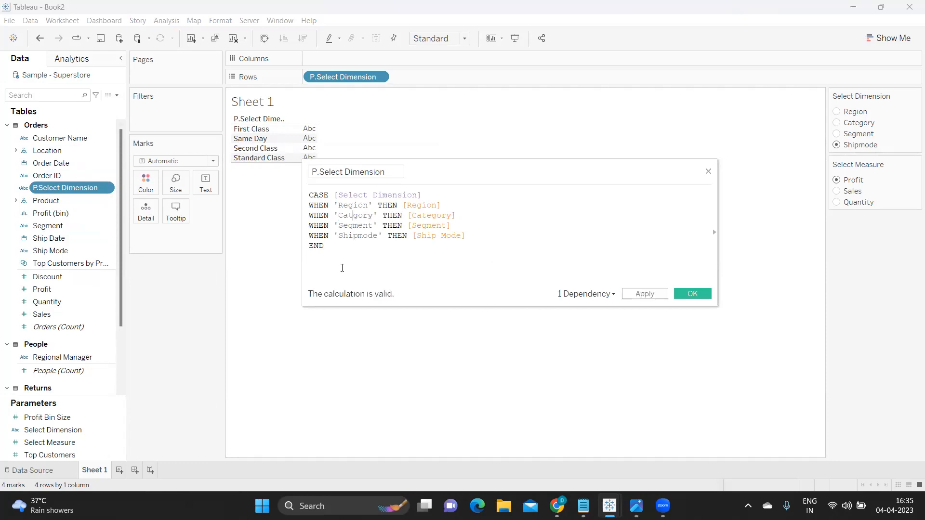
left_click_drag(340, 253, 309, 197)
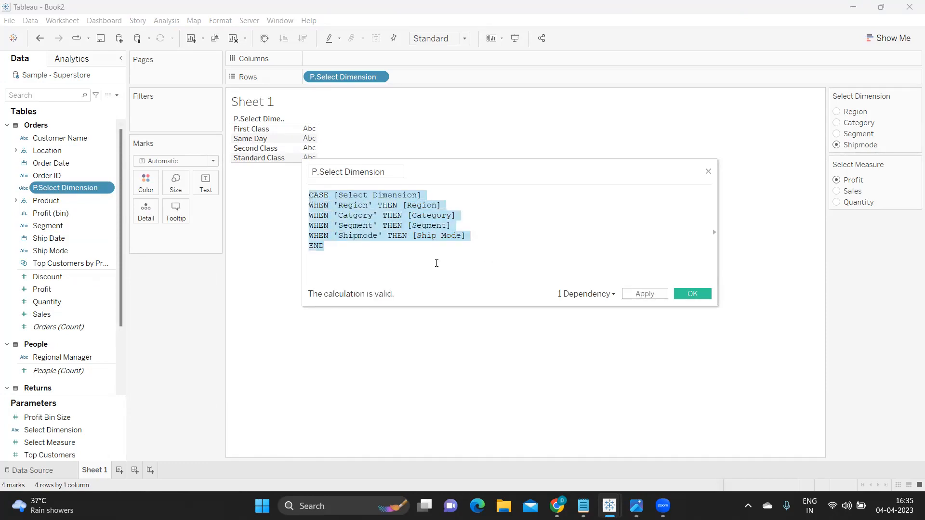
left_click(644, 293)
left_click(837, 123)
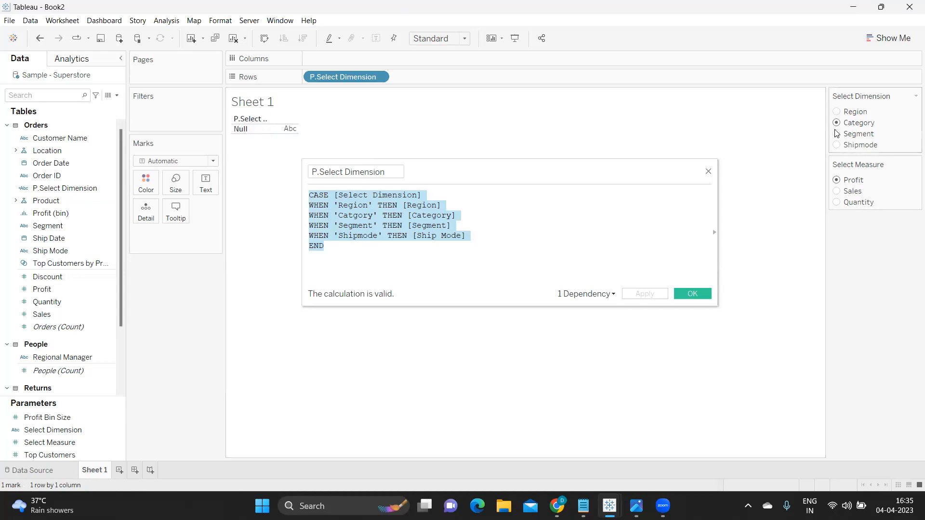
Restore the spelling 'Category' in the second branch of the P.Select Dimension formula and save the field.
left_click(369, 229)
left_click_drag(335, 216, 378, 215)
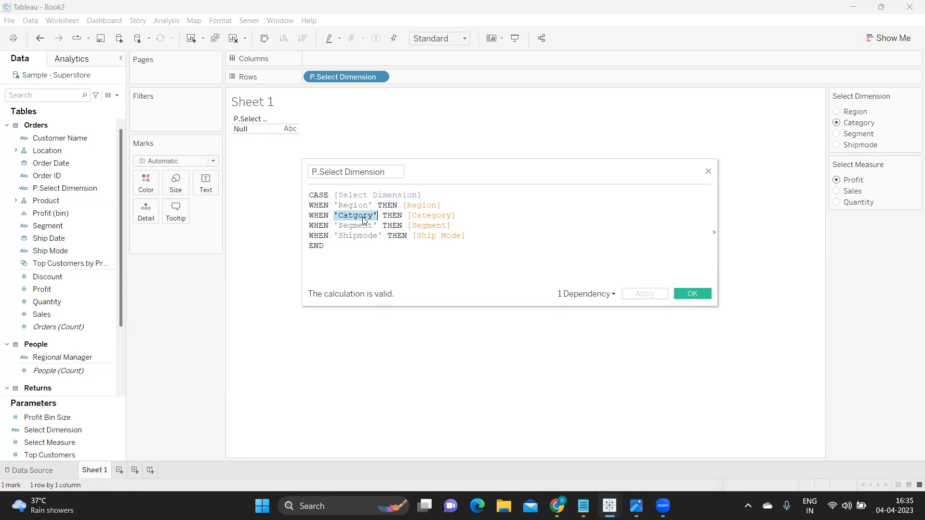
left_click_drag(354, 215, 372, 207)
left_click(364, 242)
key("ctrl+z")
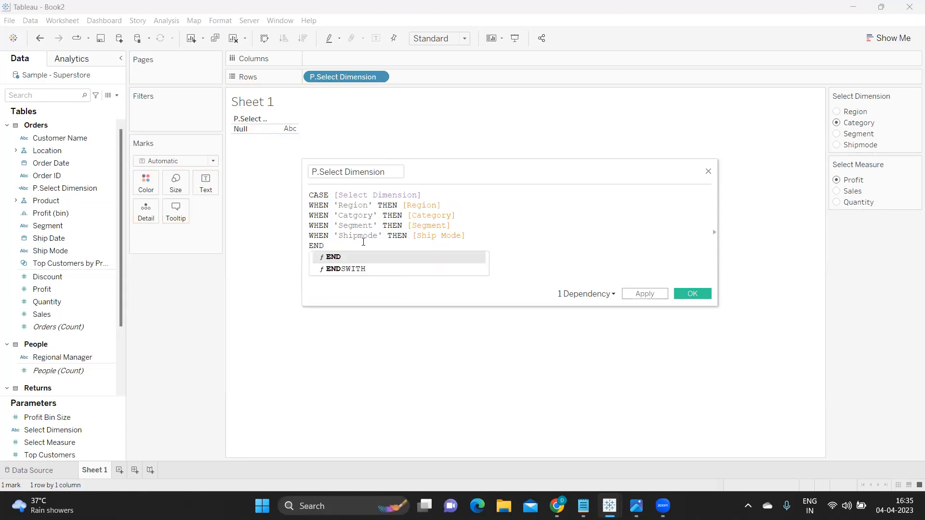
type("e")
left_click(525, 226)
left_click_drag(325, 246, 310, 195)
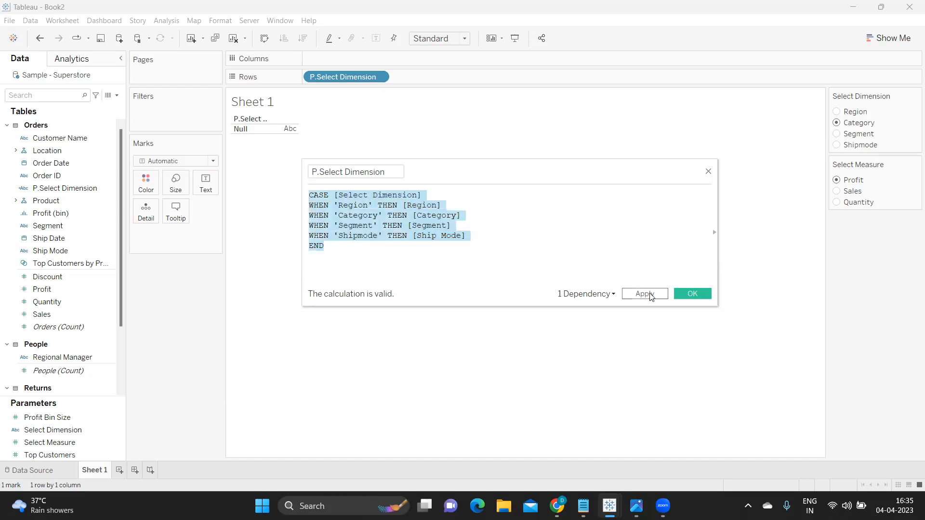
left_click(647, 295)
left_click(692, 293)
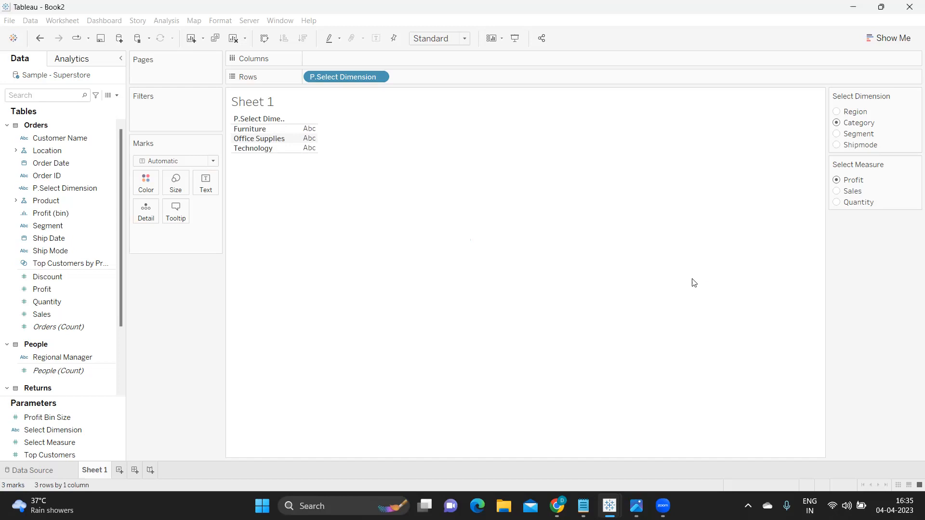
Test the Select Dimension parameter on Sheet 1 with Region, Category, Segment and Shipmode in turn.
left_click(837, 114)
left_click(837, 123)
left_click(837, 134)
left_click(838, 145)
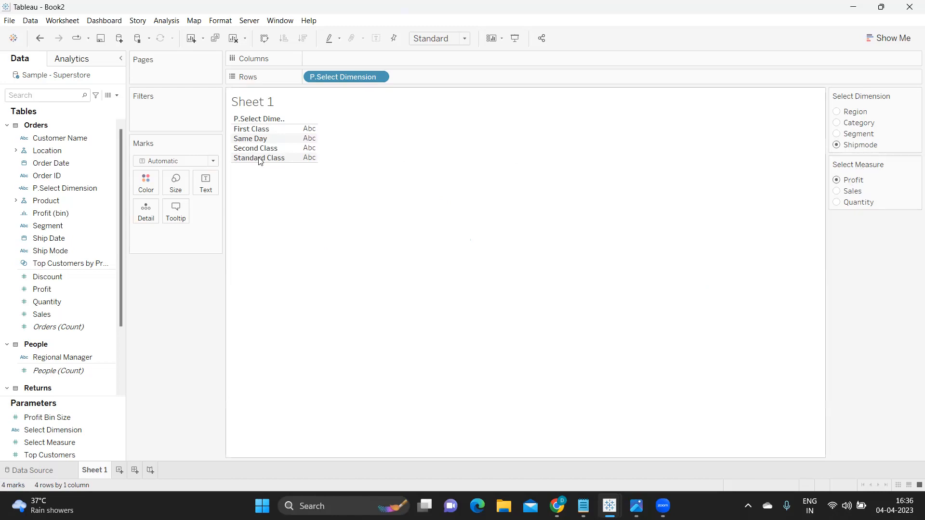
Create a calculated field named P.Select Measure and begin its formula with CASE [Select Measure].
left_click(117, 95)
left_click(106, 110)
type("P.Select Measure")
key("Tab")
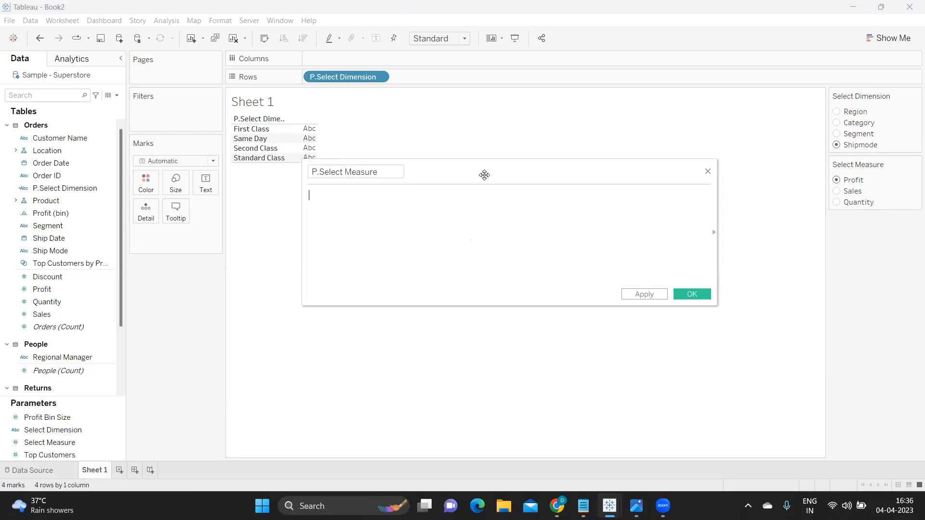
type("CASE sel")
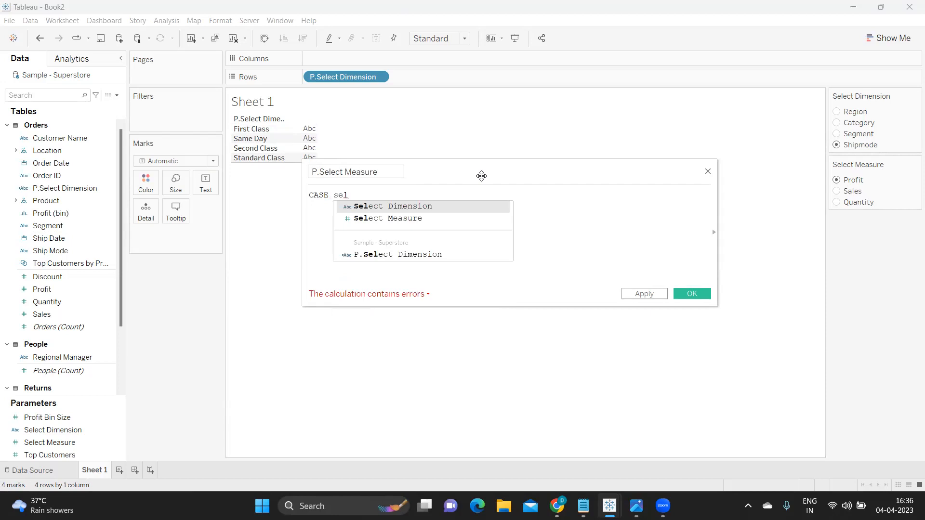
key("Down")
key("Return")
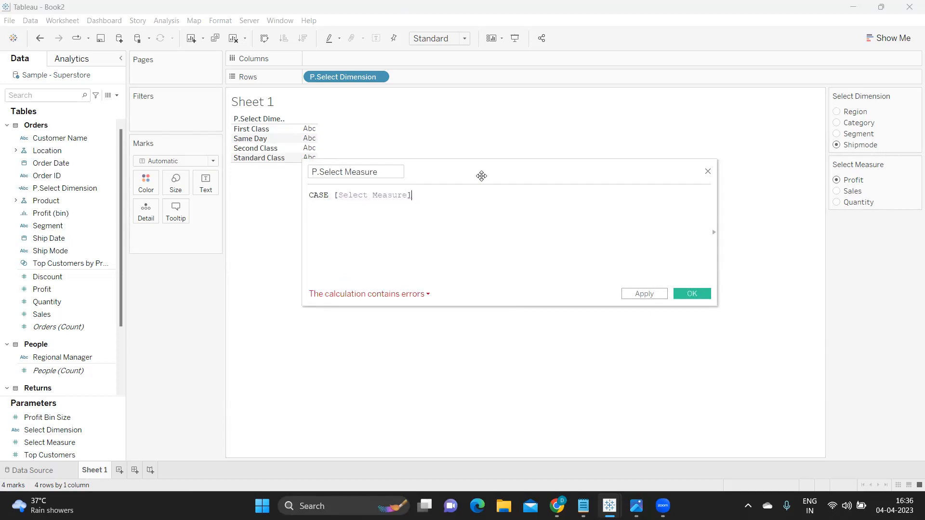
Add the branch WHEN 1 THEN [Profit] to the P.Select Measure formula.
key("Return")
type("WHEN")
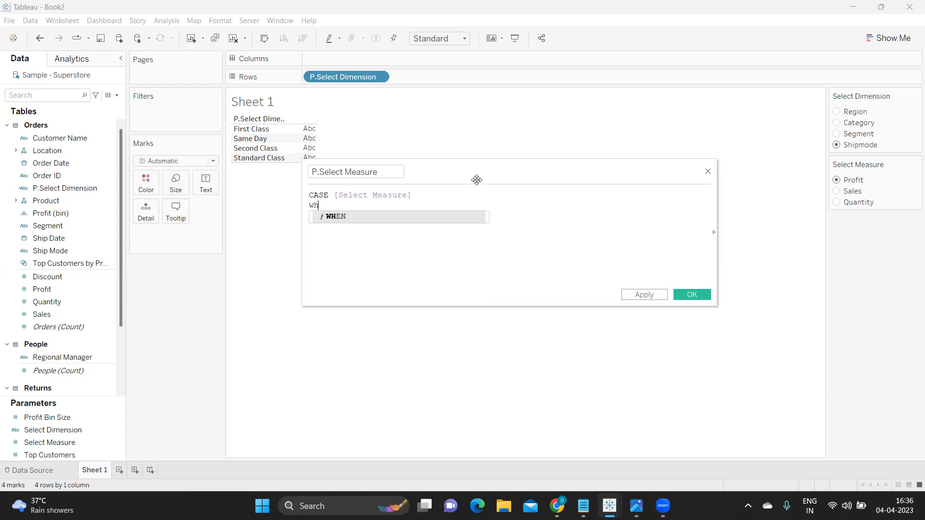
type(" 1")
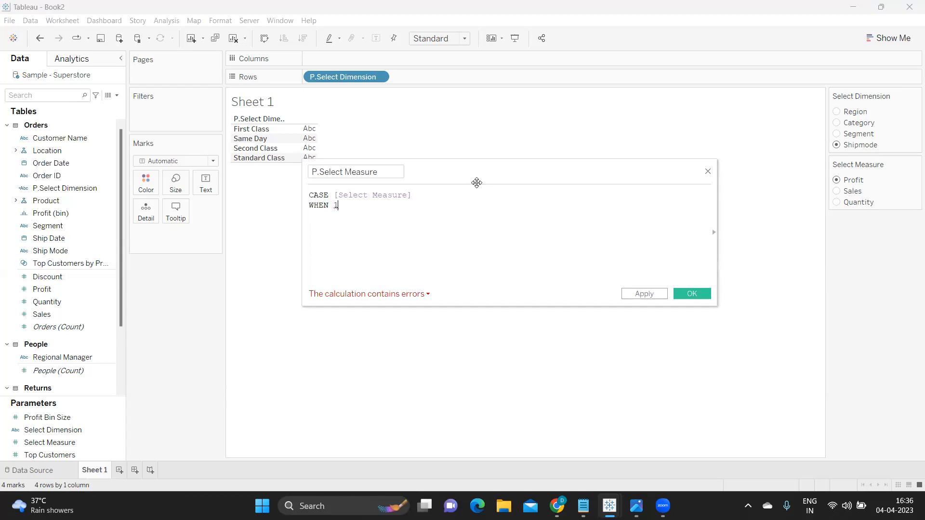
type("THEN")
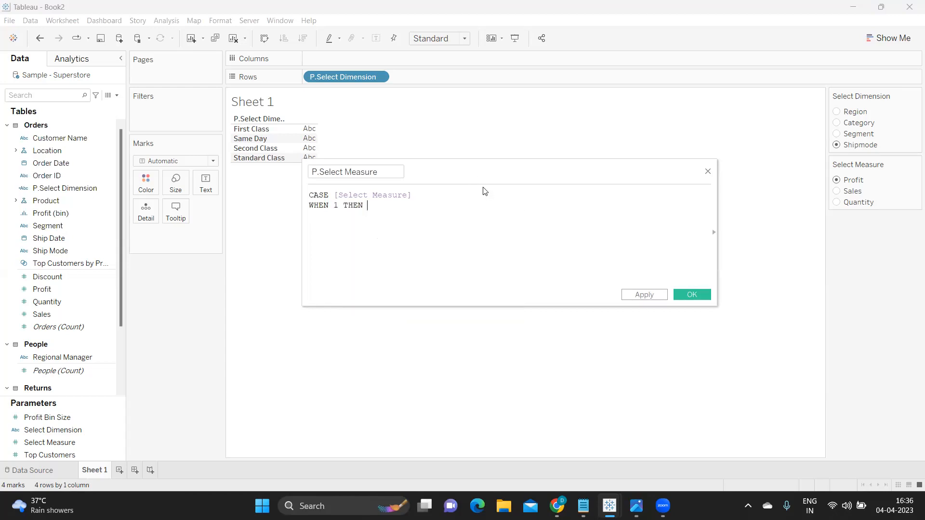
type(" profi")
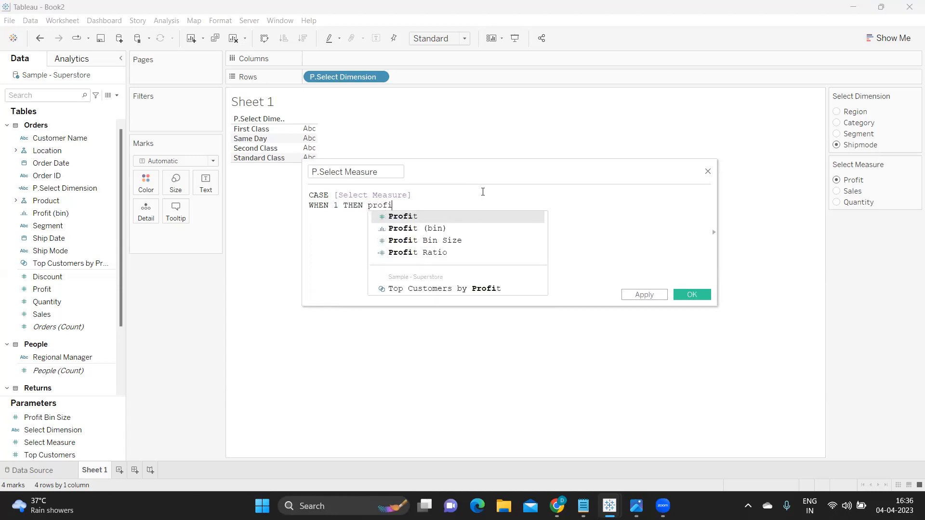
key("Return")
key("Return")
Add the branches WHEN 2 THEN [Sales] and WHEN 3 THEN [Quantity] to the P.Select Measure formula.
type("WHEN ")
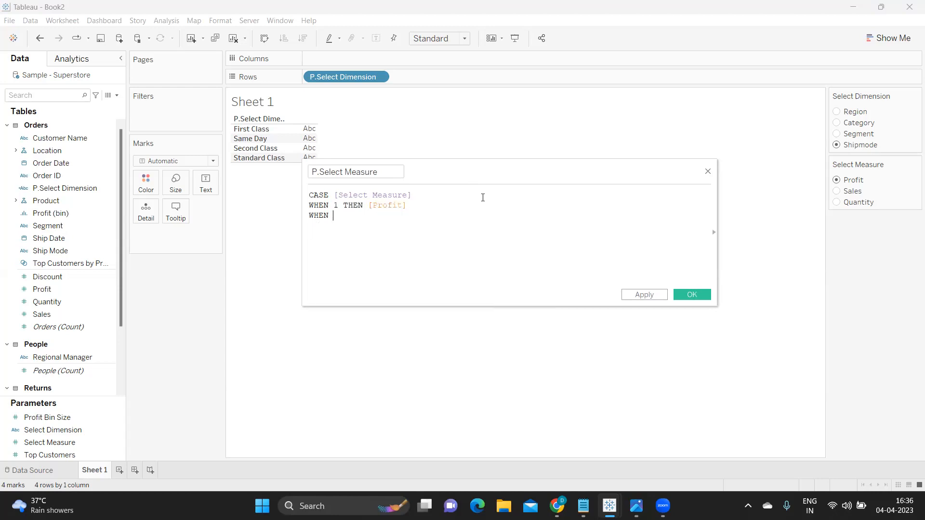
type("2 THEN sa")
key("Return")
type("wh")
key("Return")
type("3 th")
key("Return")
type("quan")
key("Return")
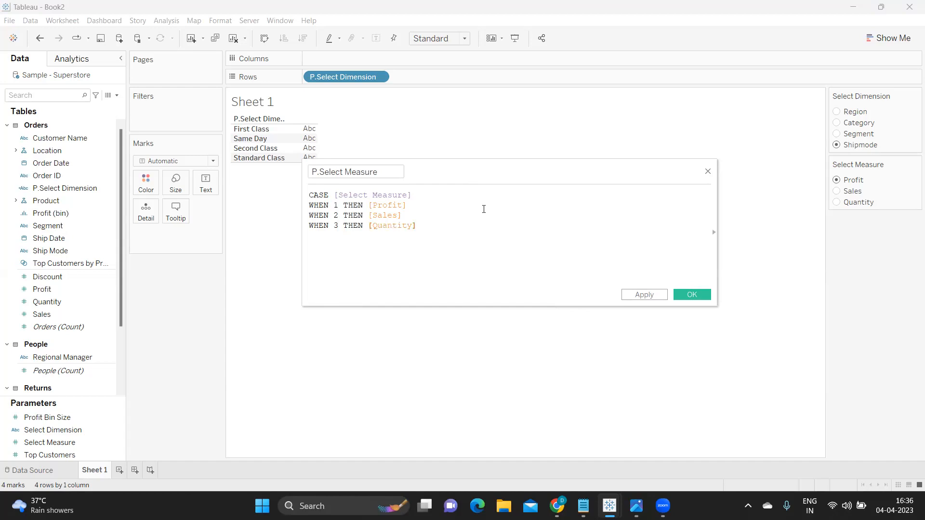
Close the CASE formula of P.Select Measure with END.
type("end")
key("Return")
left_click_drag(335, 236, 302, 195)
left_click(378, 256)
Wrap [Profit] in SUM() in the WHEN 1 branch of the P.Select Measure formula.
type("SUM")
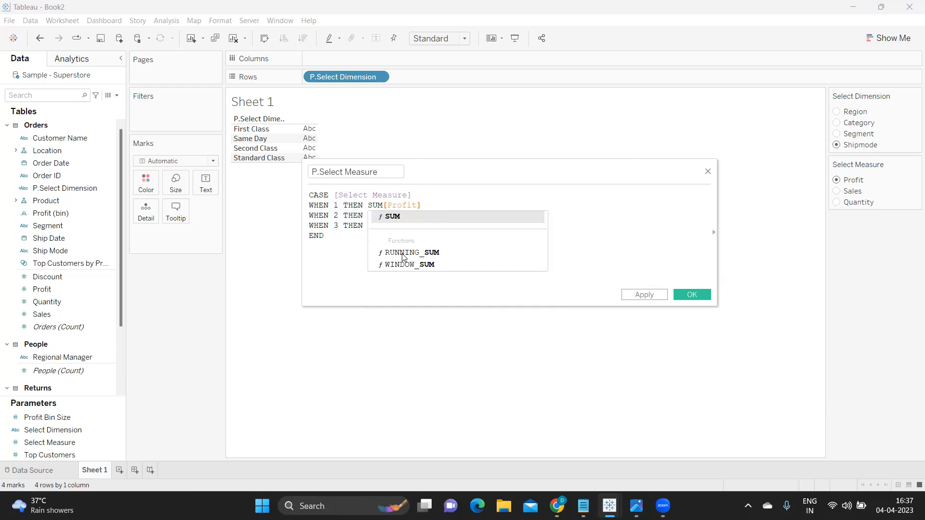
type("(")
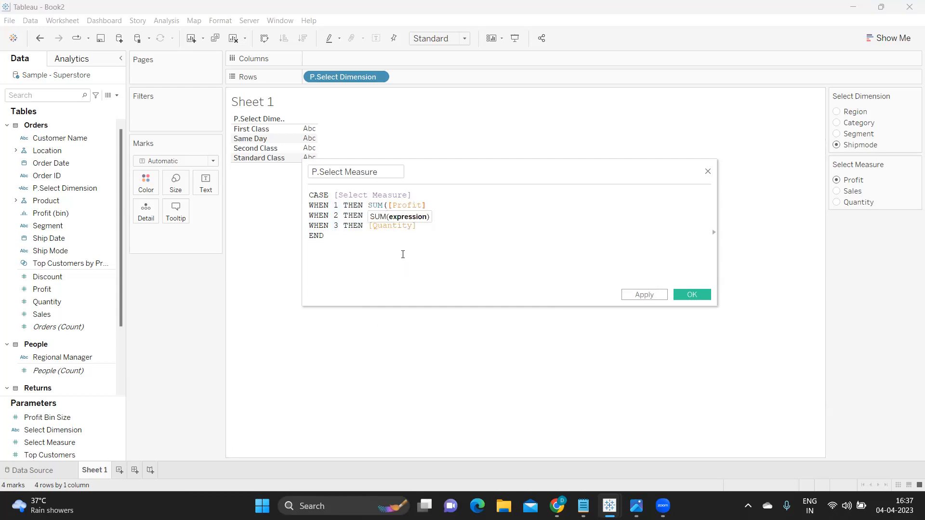
left_click(440, 204)
type(")")
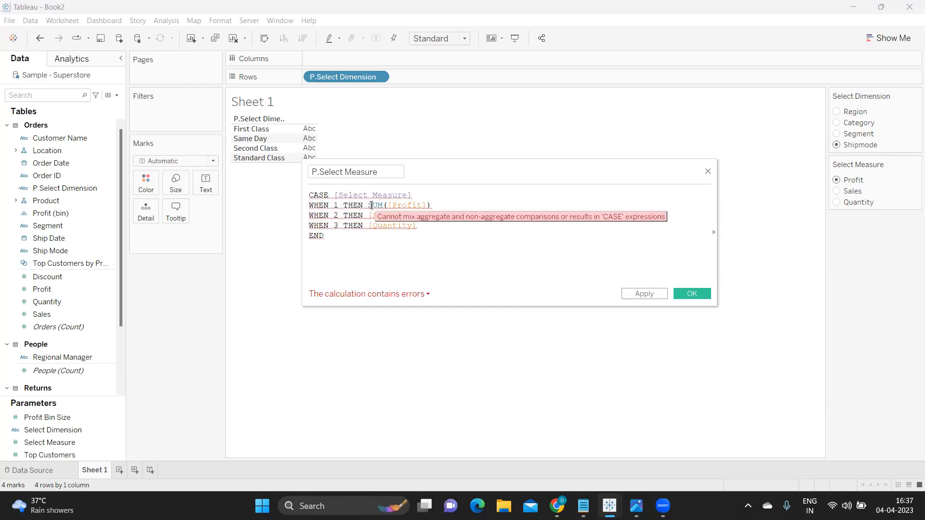
left_click_drag(372, 207, 426, 205)
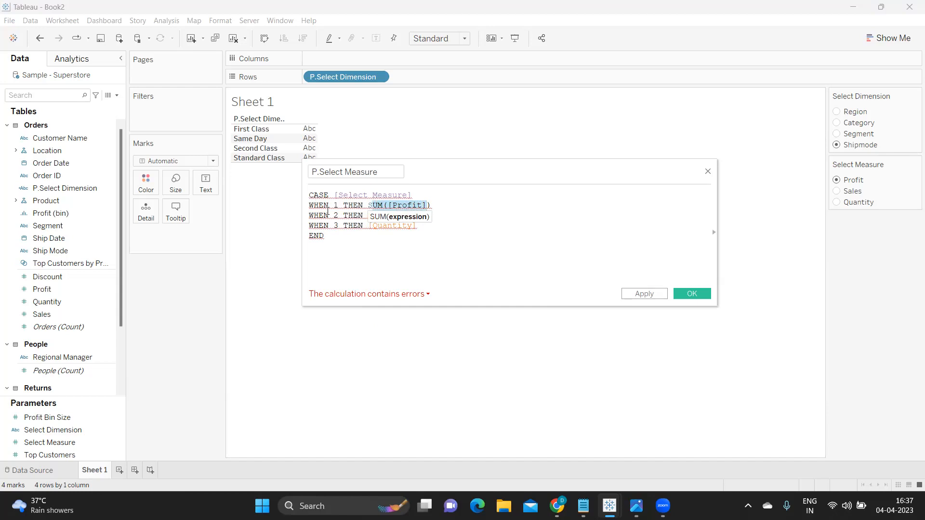
Wrap [Sales] in SUM() in the WHEN 2 branch of the P.Select Measure formula.
left_click(373, 242)
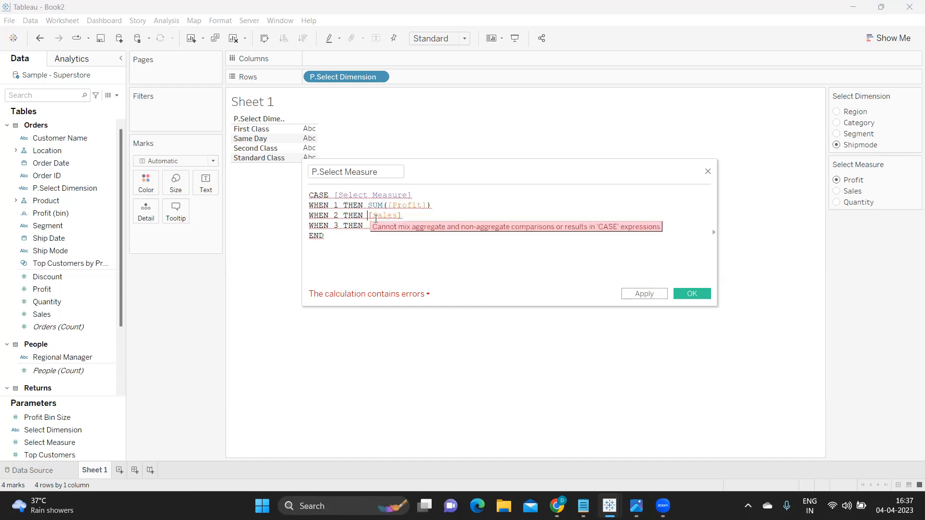
left_click_drag(365, 217, 442, 233)
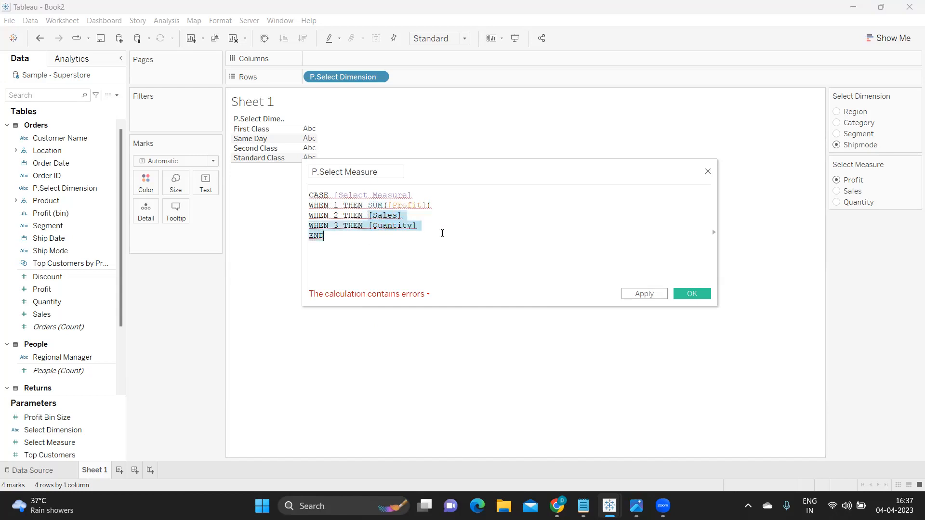
left_click(343, 238)
mouse_move(375, 204)
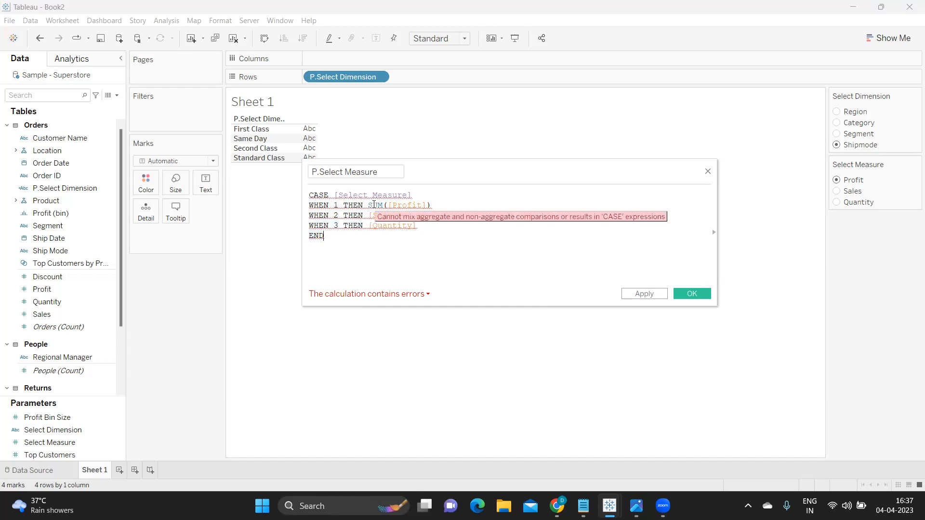
left_click(367, 214)
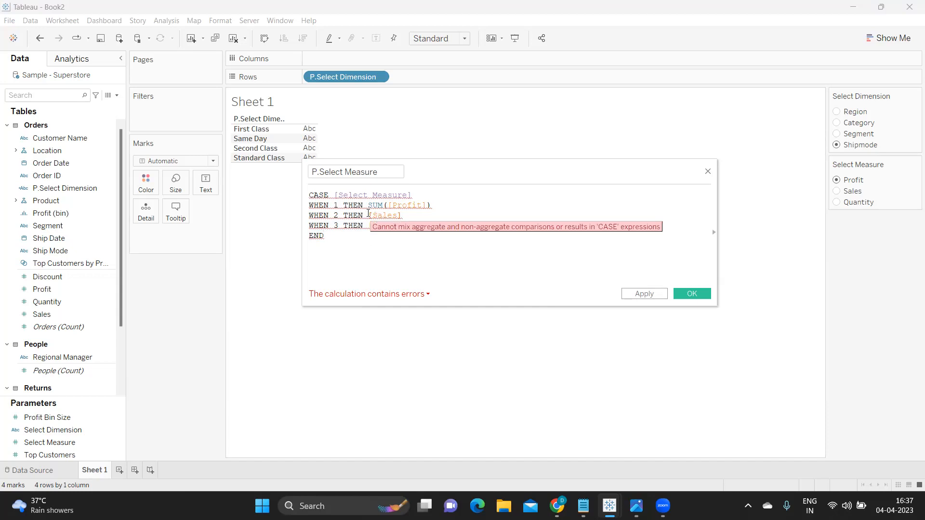
type("SUM")
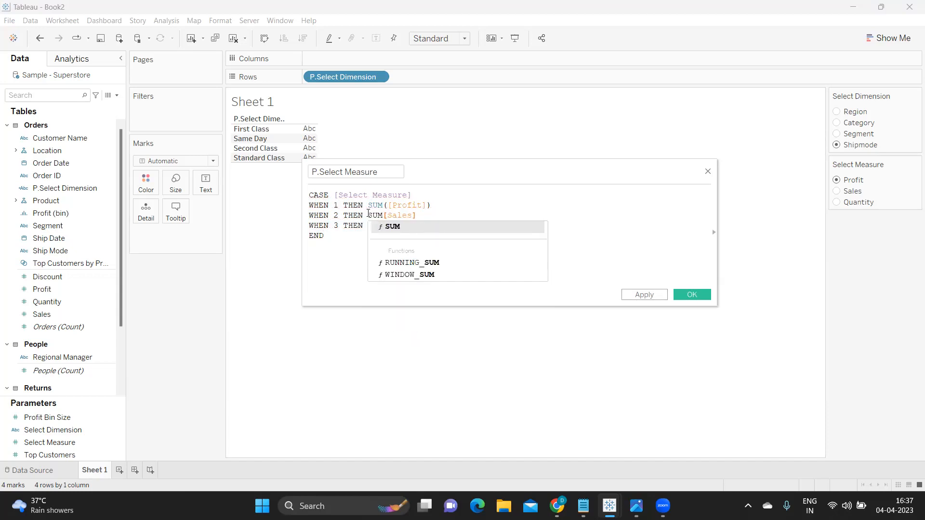
type("(")
left_click(424, 215)
type(")")
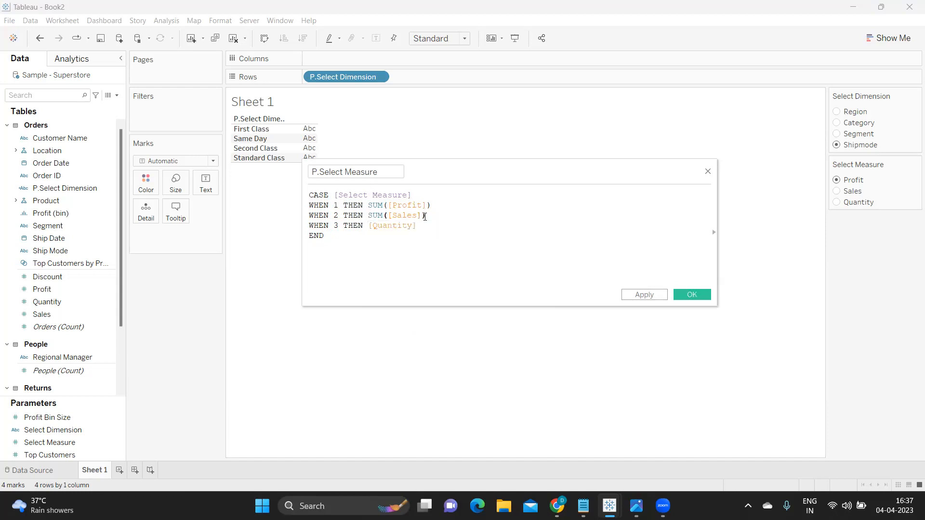
Wrap [Quantity] in SUM() in the WHEN 3 branch of the P.Select Measure formula.
left_click(369, 233)
left_click(369, 226)
left_click_drag(422, 226, 367, 227)
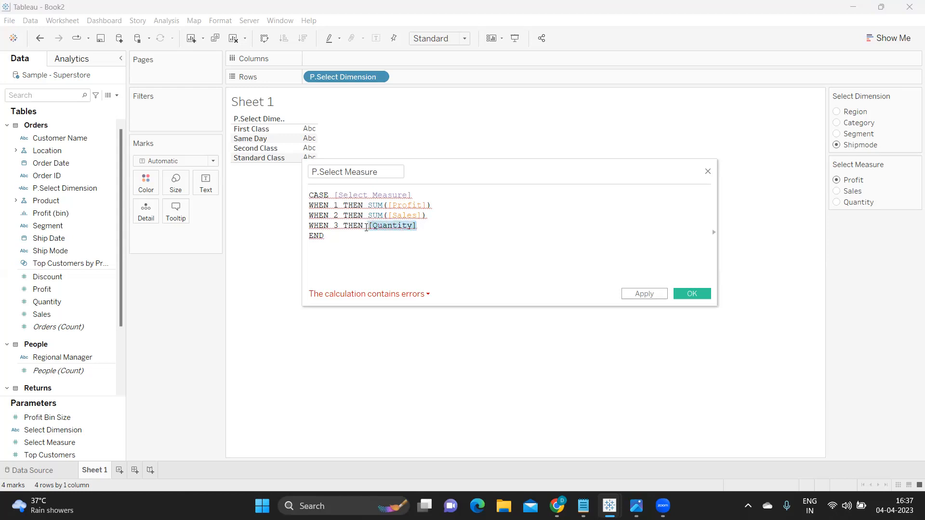
left_click(366, 226)
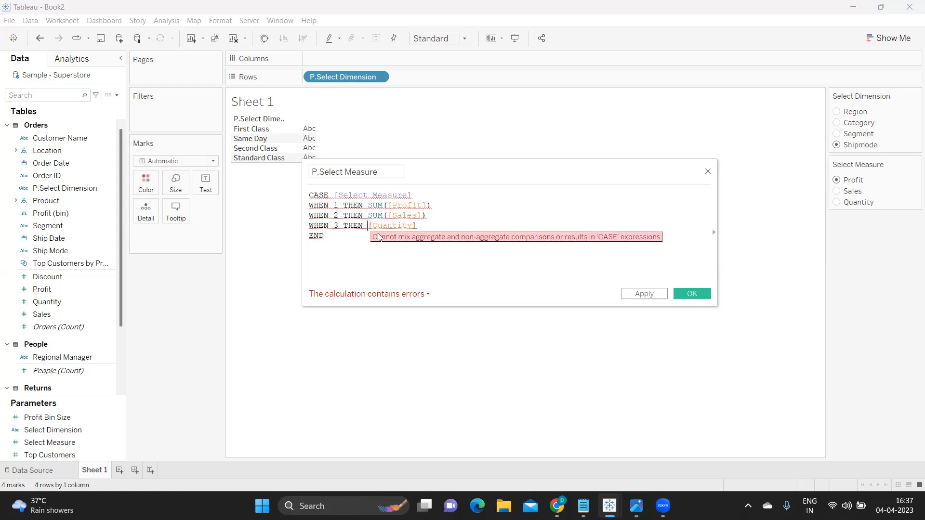
type("SUM(")
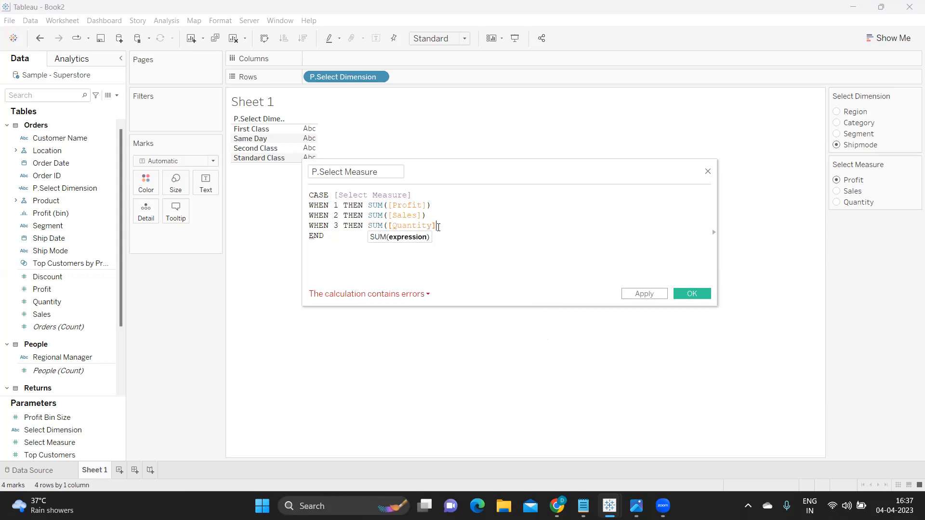
type(")")
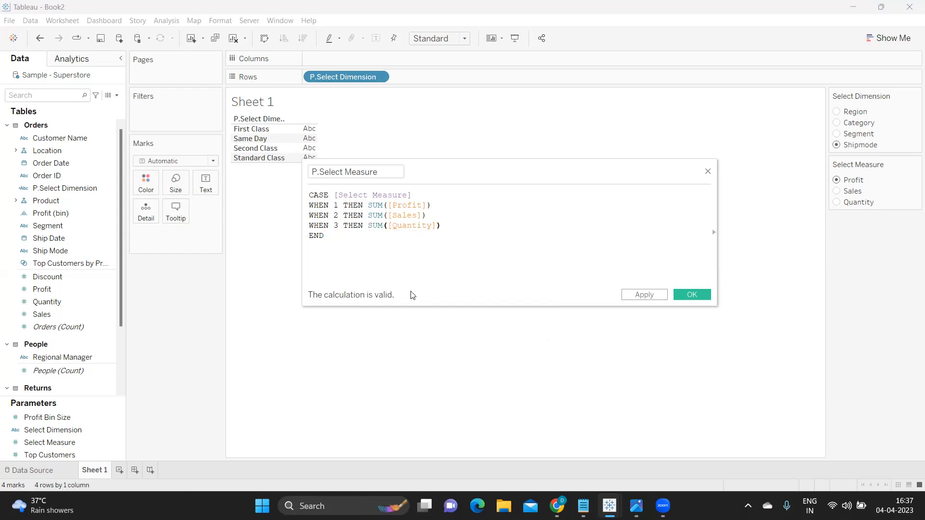
Delete the SUM function name from all three WHEN branches of the formula, keeping the parentheses around the fields.
left_click_drag(368, 226, 446, 225)
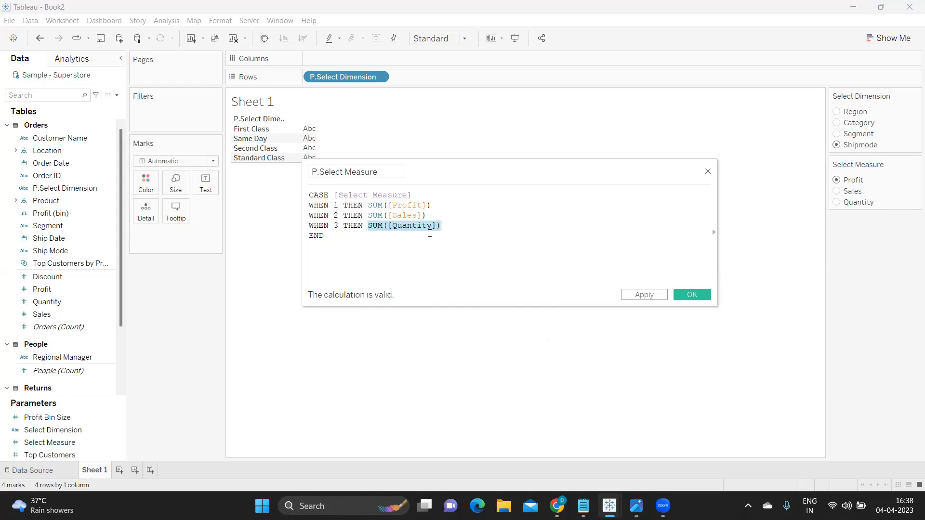
left_click(368, 227)
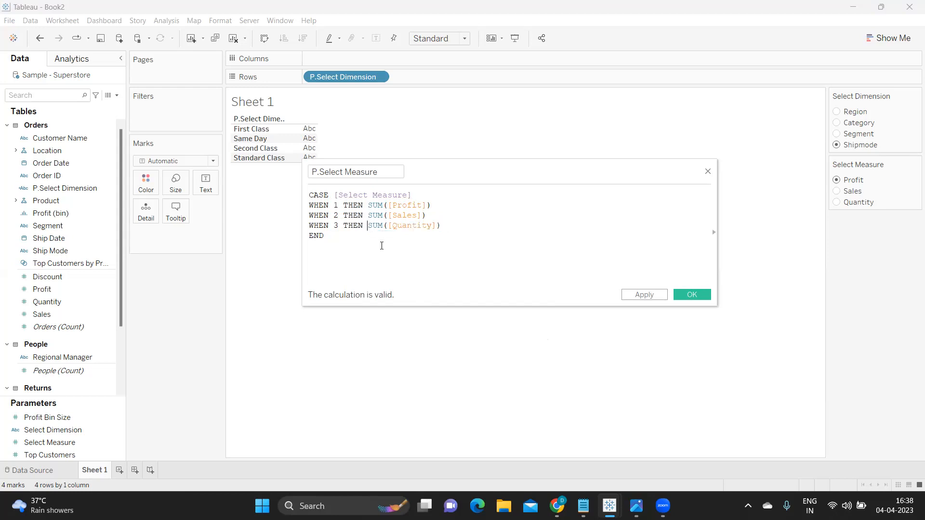
double_click(375, 205)
double_click(375, 215)
double_click(374, 226)
double_click(376, 205)
key("BackSpace")
double_click(376, 215)
key("BackSpace")
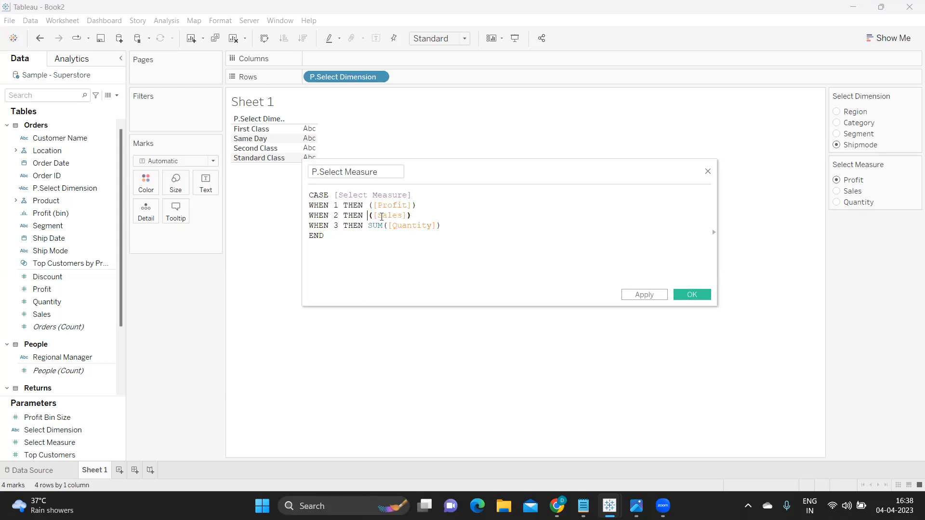
double_click(376, 225)
key("BackSpace")
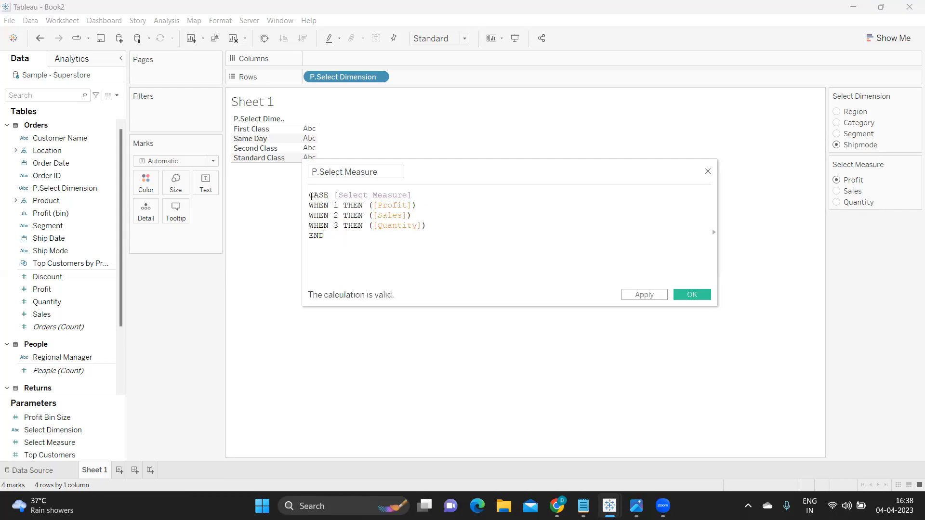
Enclose the entire CASE expression in a single SUM() and save the P.Select Measure calculated field.
left_click(311, 196)
key("Return")
key("Up")
type("SUM(")
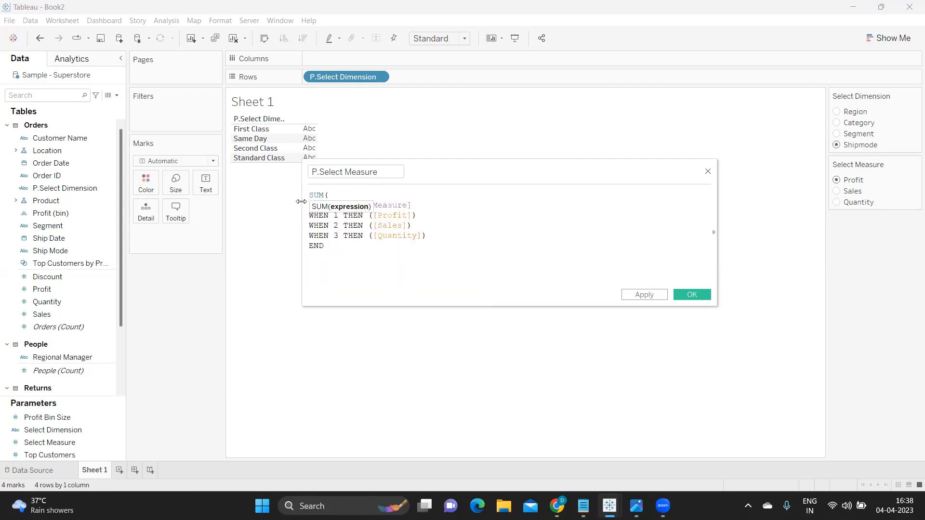
left_click(333, 249)
type(")")
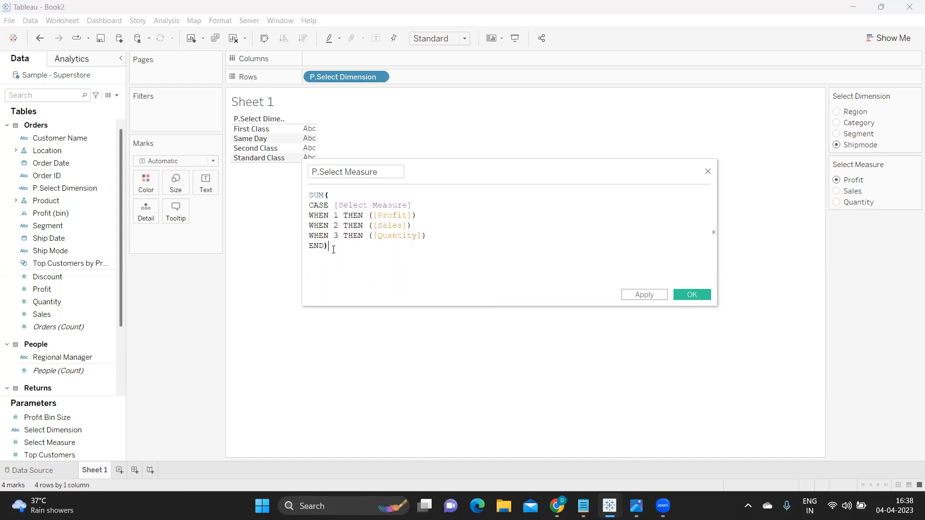
left_click_drag(340, 247, 300, 193)
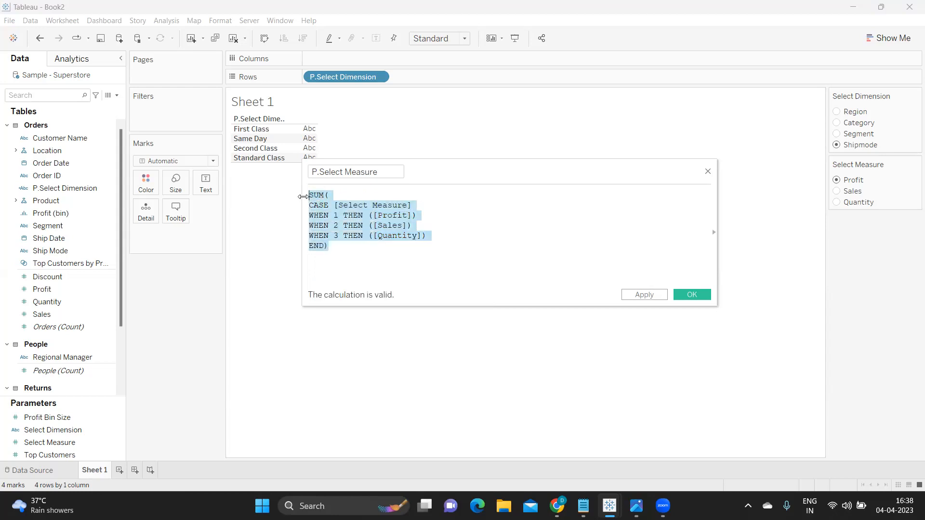
left_click(380, 257)
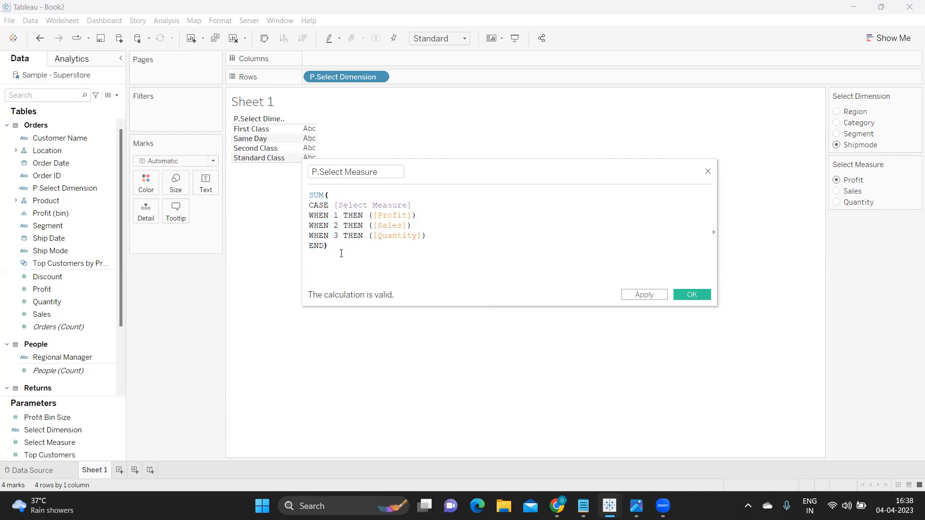
left_click_drag(342, 248, 309, 198)
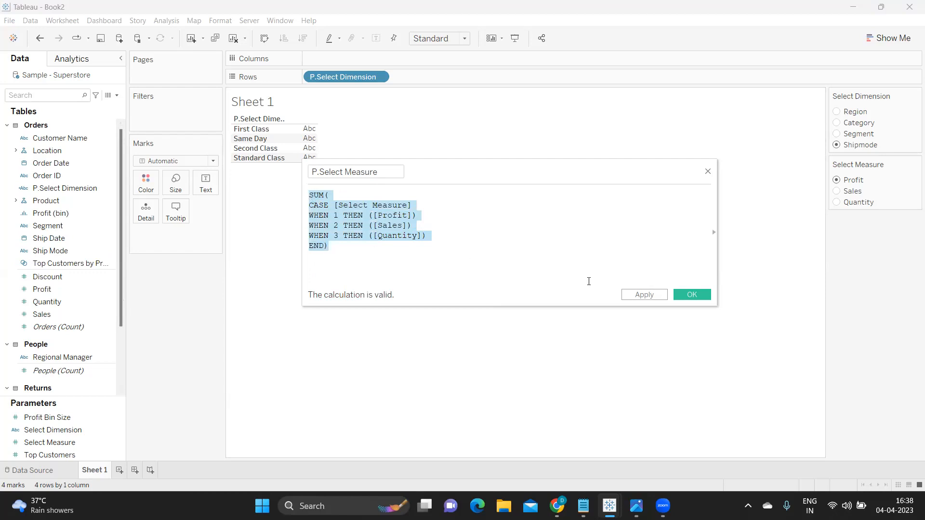
left_click(631, 294)
left_click(678, 293)
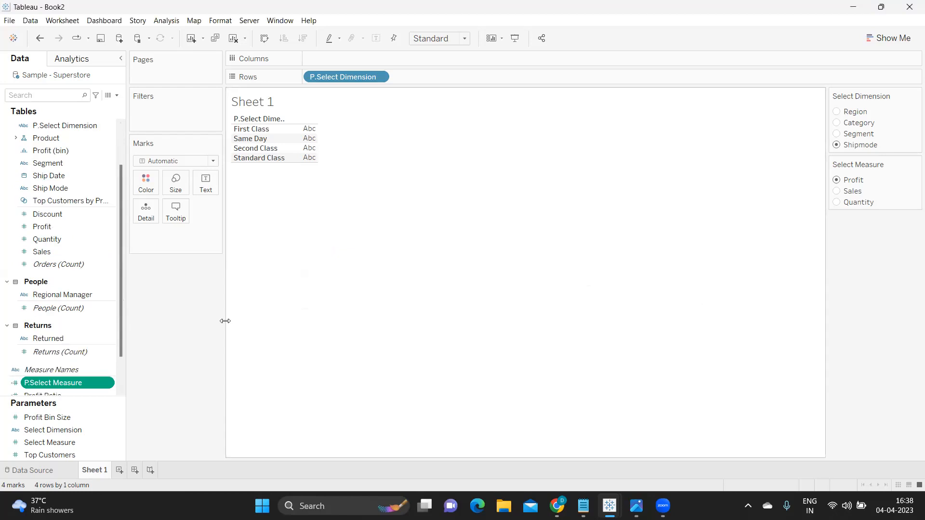
Plot P.Select Measure against P.Select Dimension as vertical bars, with the dimension on Columns and the measure on Rows.
left_click_drag(48, 384, 316, 72)
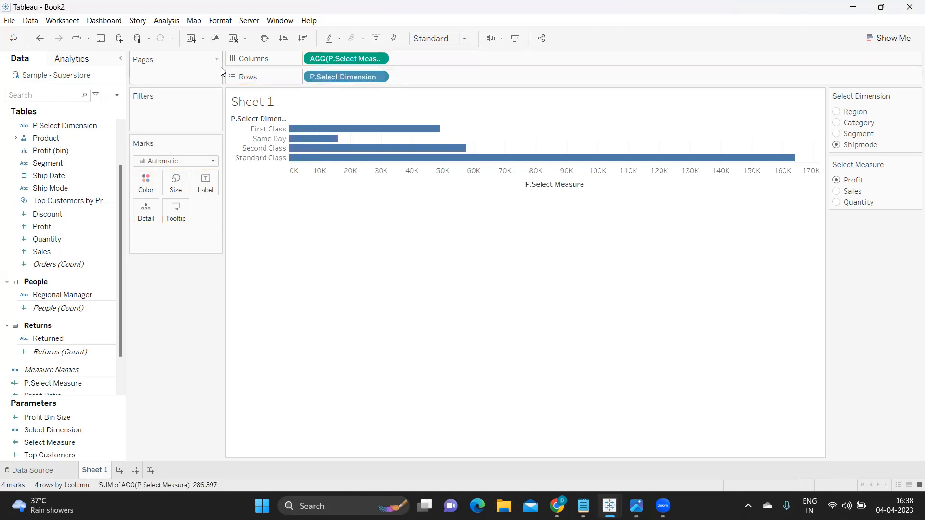
left_click(262, 41)
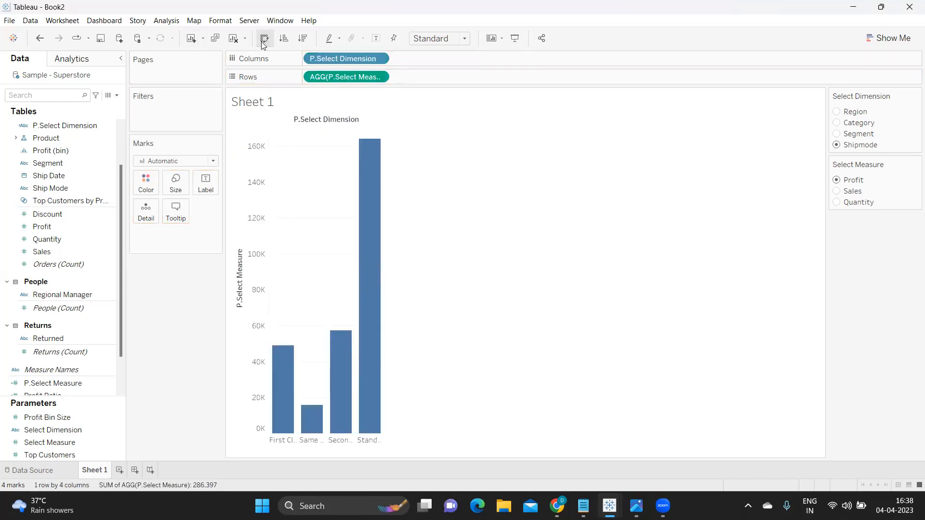
Sort the bars in descending order and fit the chart to Entire View.
left_click(302, 38)
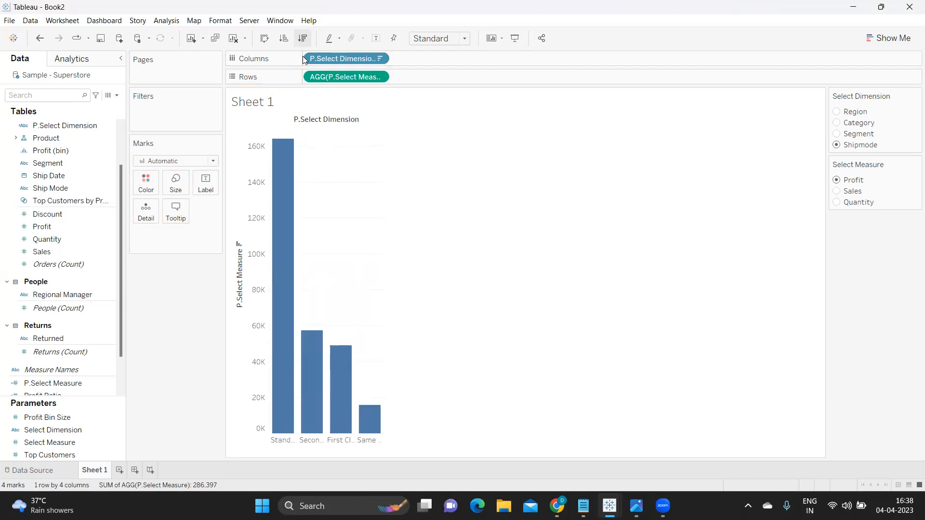
left_click(436, 39)
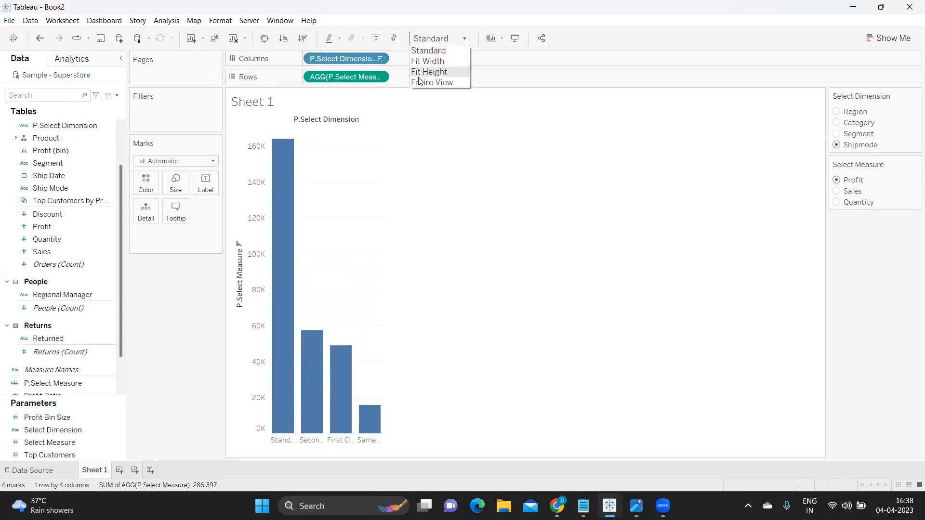
left_click(423, 83)
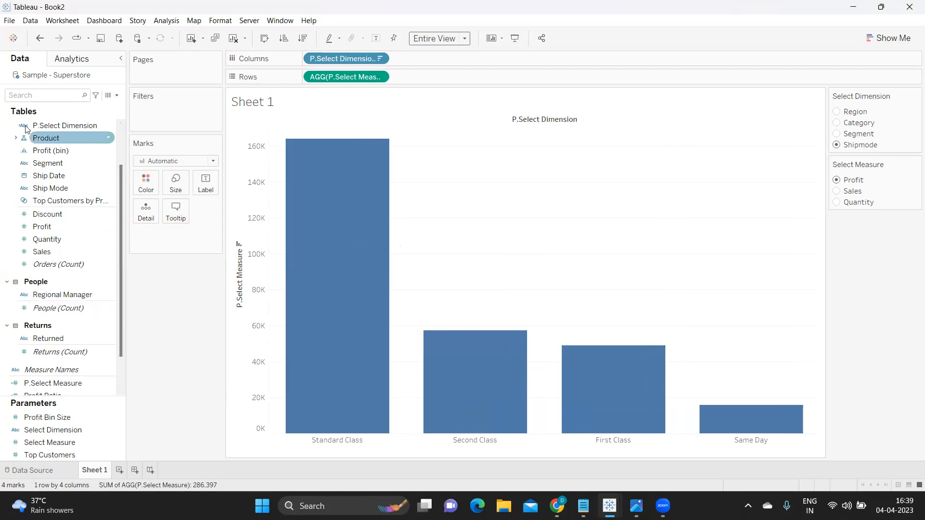
Search the fields for SE and color the bars by P.Select Measure.
left_click(40, 96)
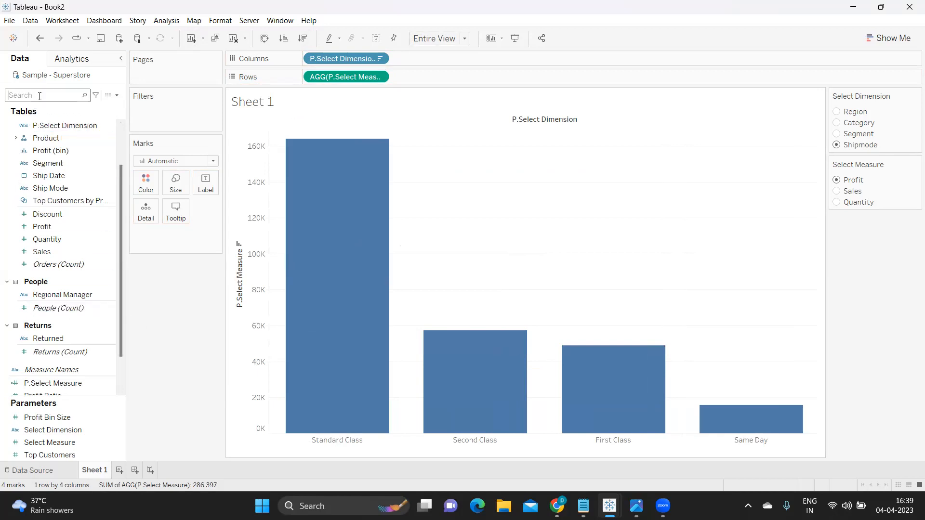
type("SE")
left_click_drag(46, 183, 143, 186)
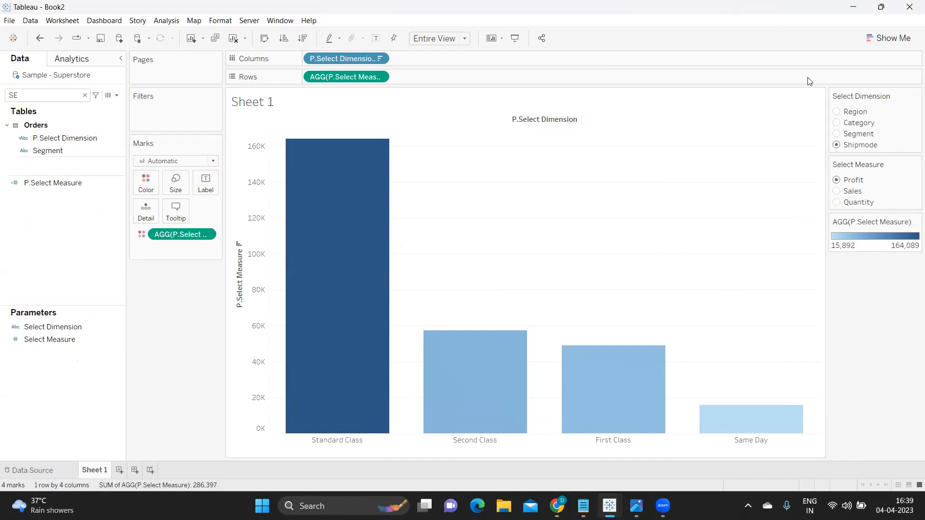
Test the parameters by setting Select Dimension to Region and switching Select Measure to Sales and finally Quantity.
left_click(837, 111)
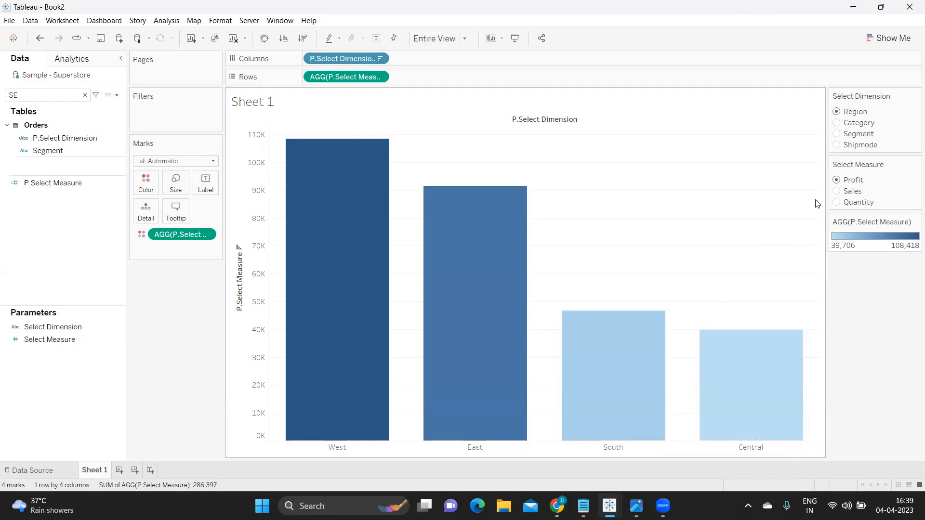
left_click(836, 192)
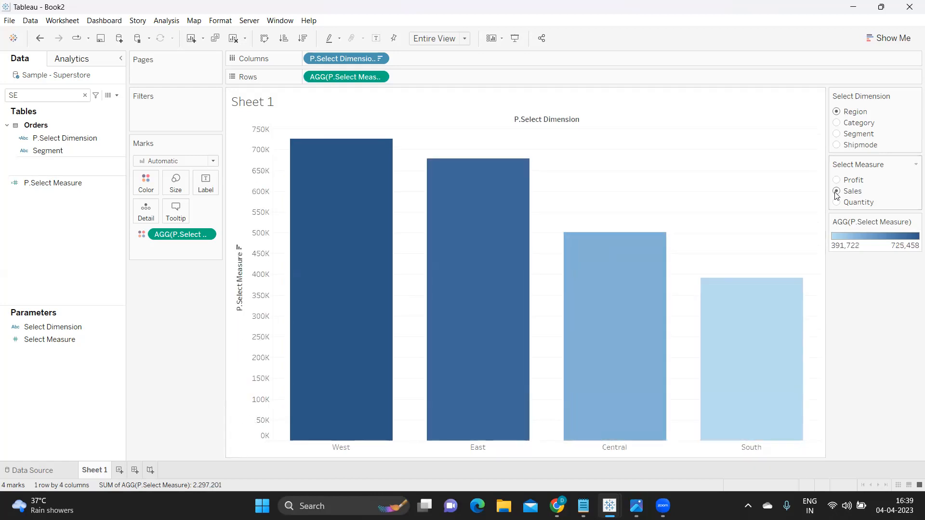
left_click(837, 203)
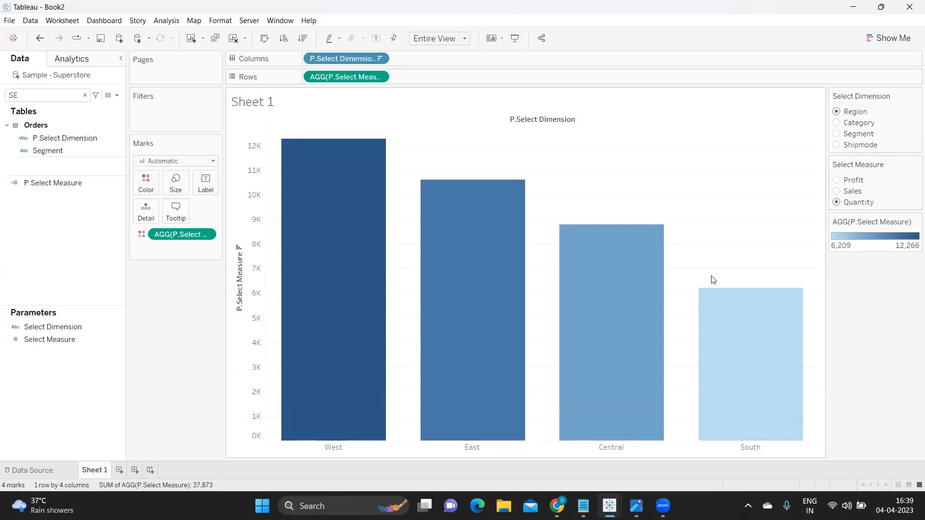
Rename the Sheet 1 worksheet as Detail.
double_click(94, 471)
type("Bar")
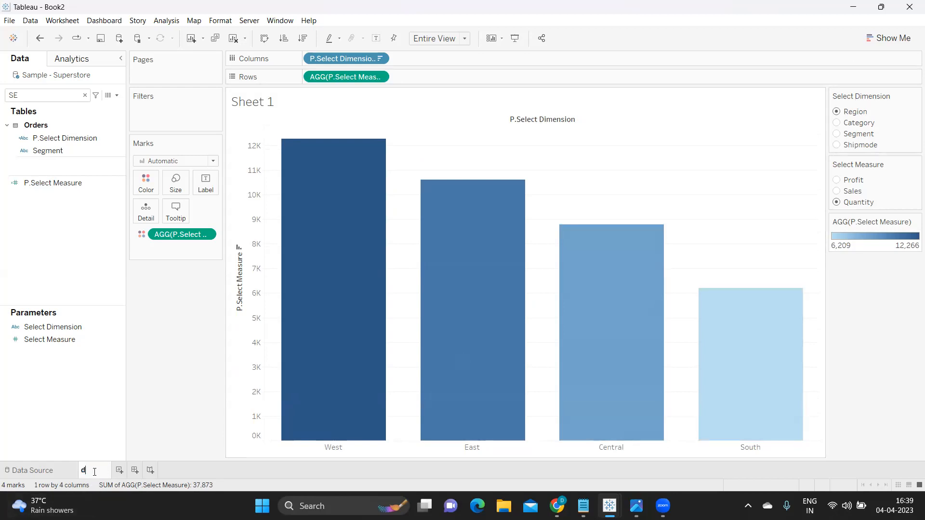
key("BackSpace")
key("BackSpace")
key("BackSpace")
type("Detail")
key("Return")
key("alt+Tab")
mouse_move(284, 133)
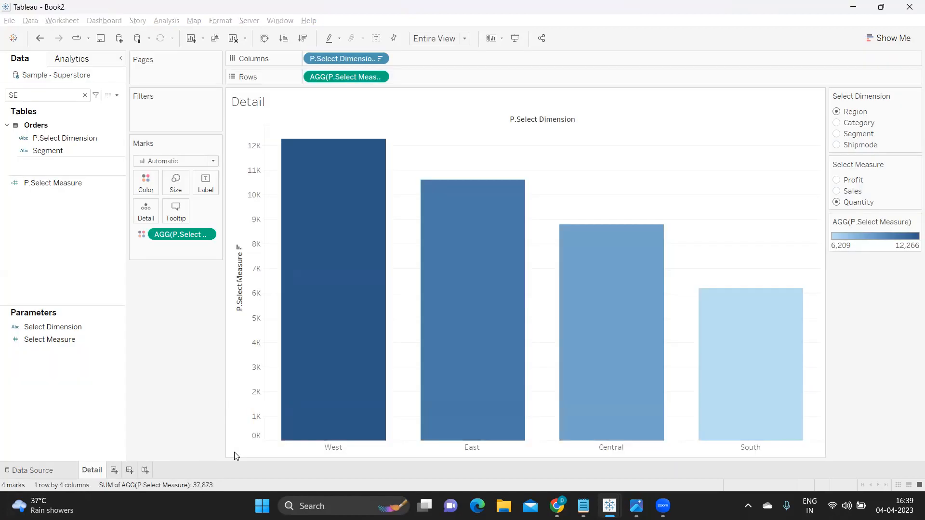
key("alt+Tab")
Add a new worksheet and display P.Select Measure as a text mark on it.
left_click(114, 470)
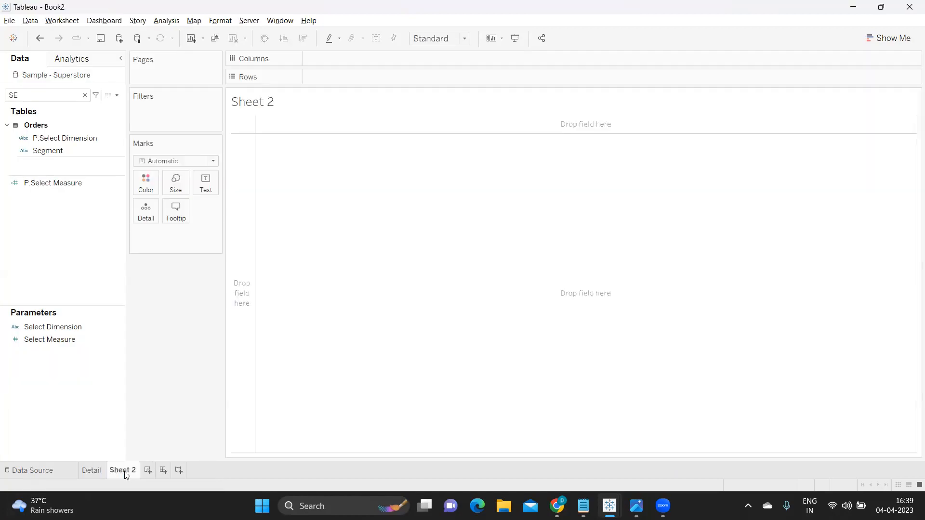
left_click(47, 138)
left_click(44, 185, "ctrl")
left_click_drag(44, 185, 217, 182)
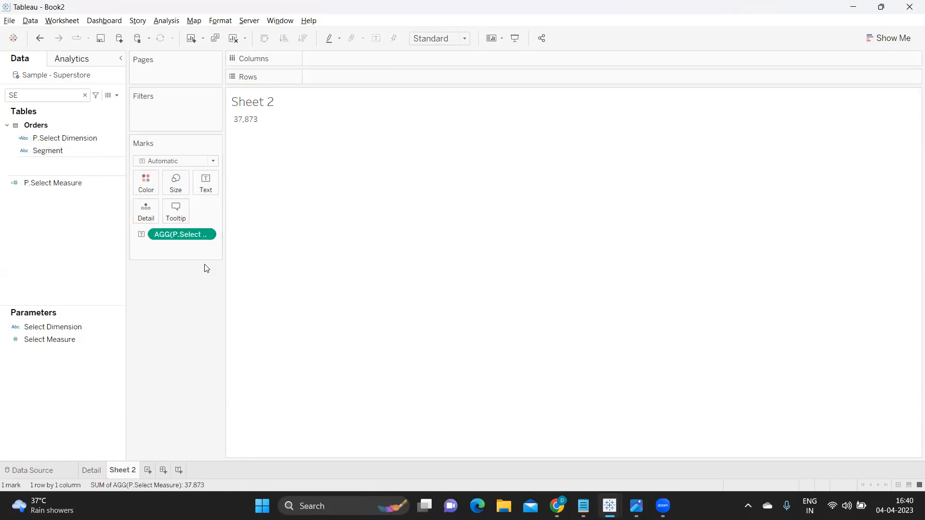
Show the Select Measure parameter control on the sheet and test it with Profit and finally Sales.
right_click(118, 339)
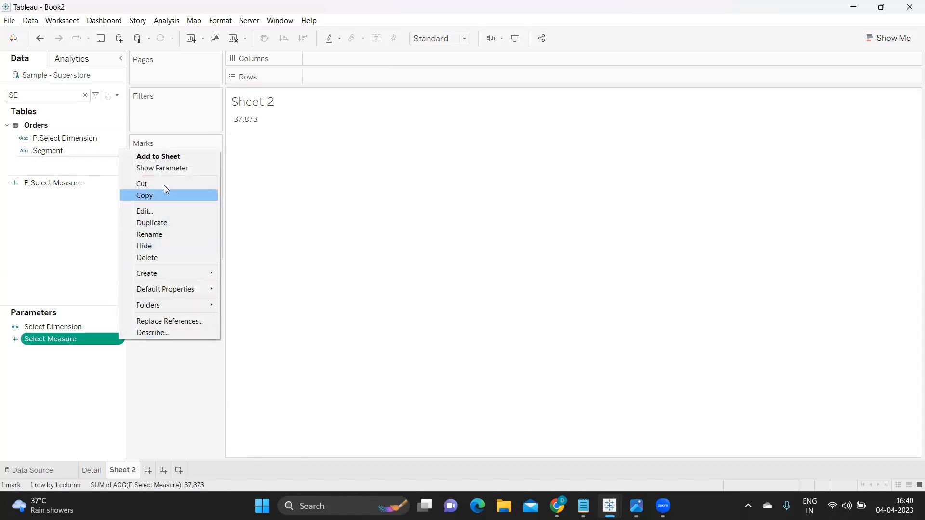
left_click(172, 169)
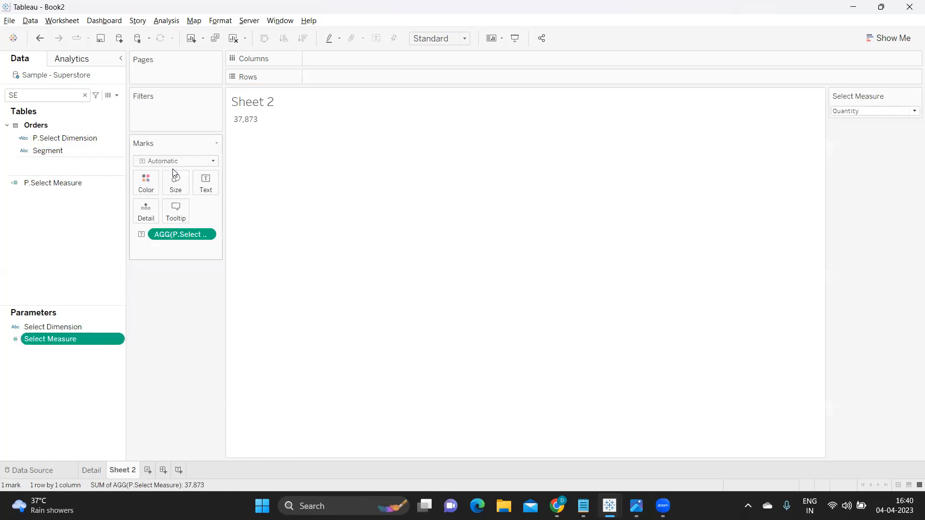
left_click(847, 113)
left_click(846, 124)
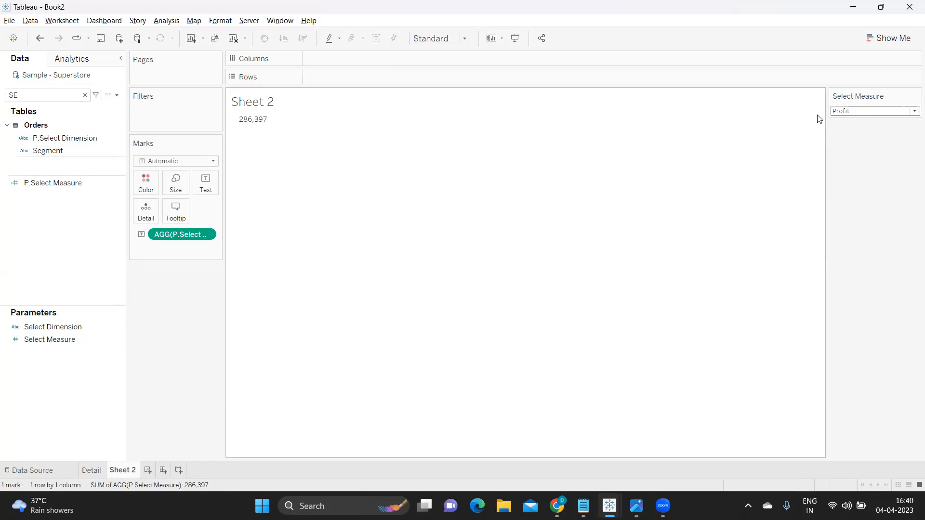
left_click(839, 111)
left_click(839, 131)
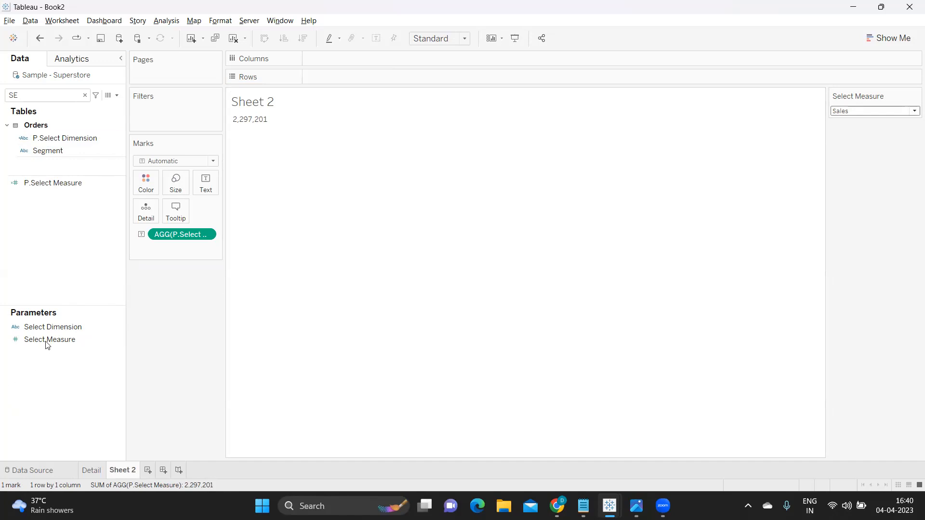
Add the Select Measure parameter to the text mark and word the label "Total value for <Parameters.Select Measure> is <AGG(P.Select Measure)>".
left_click_drag(46, 340, 217, 191)
left_click(206, 183)
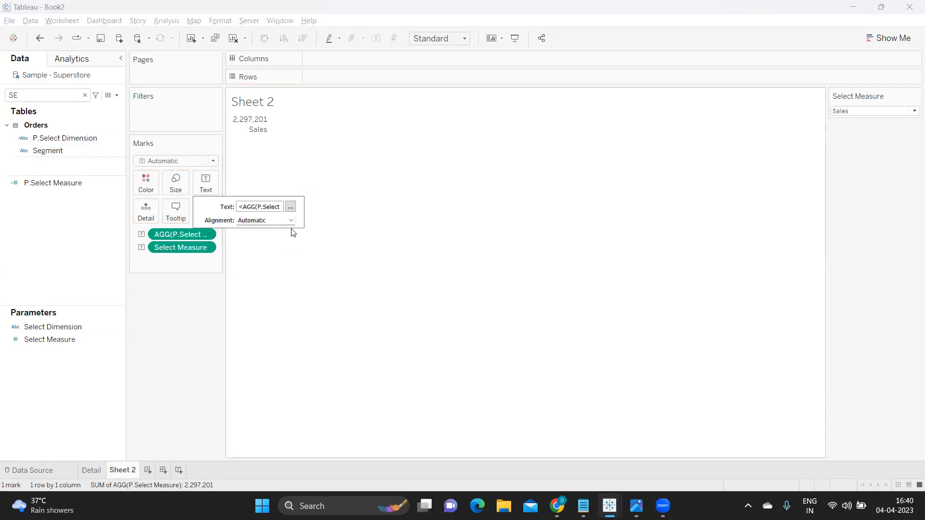
left_click(290, 207)
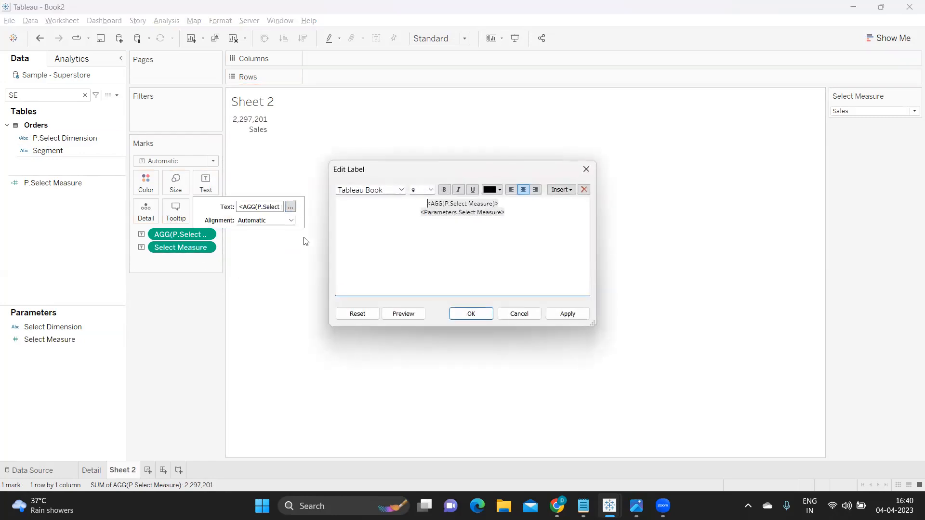
left_click(405, 208)
type("Total value for")
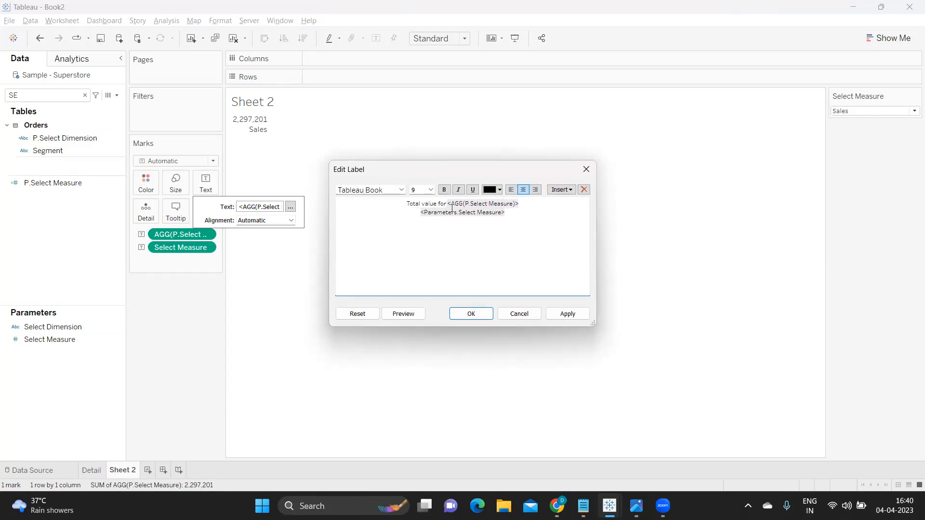
left_click_drag(517, 213, 418, 212)
key("ctrl+c")
key("BackSpace")
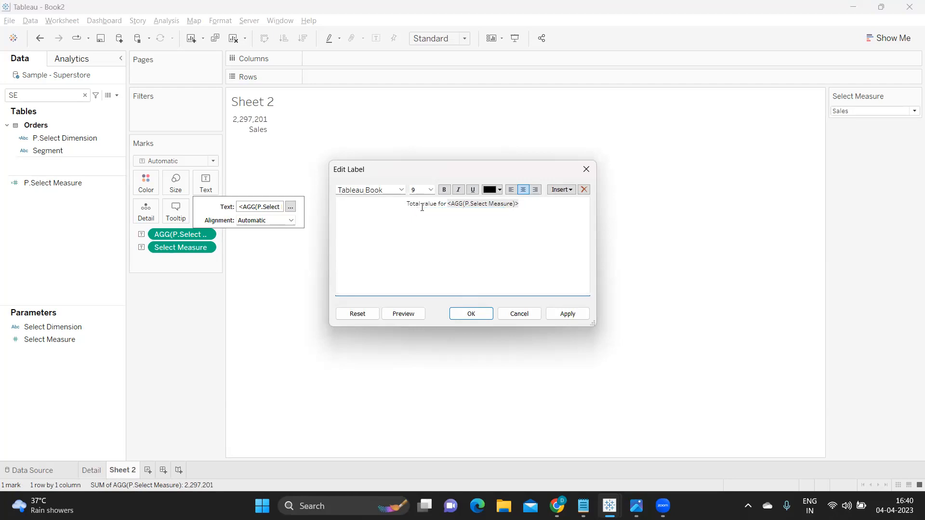
left_click(448, 204)
key("ctrl+v")
type("is")
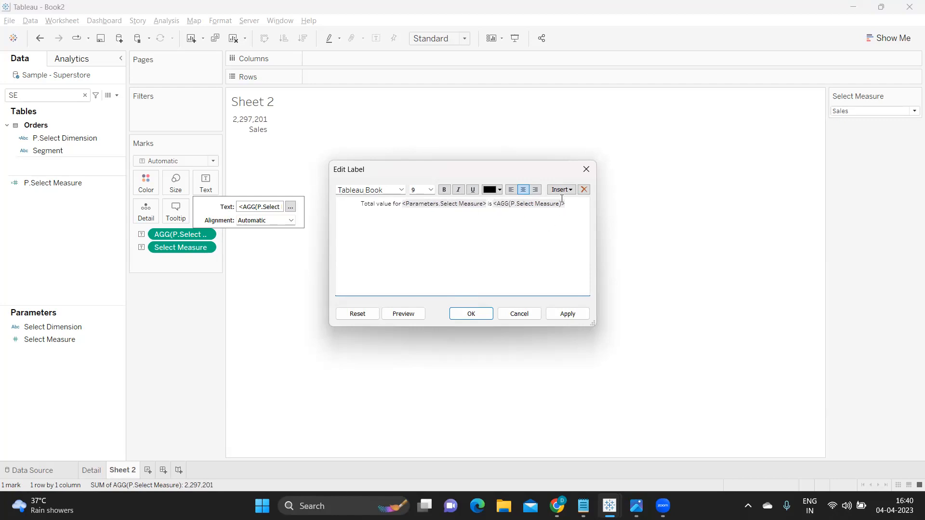
Set the measure value and parameter name placeholders in the label to bold with the Tableau Bold font and apply it.
left_click_drag(568, 203, 494, 206)
left_click(458, 189)
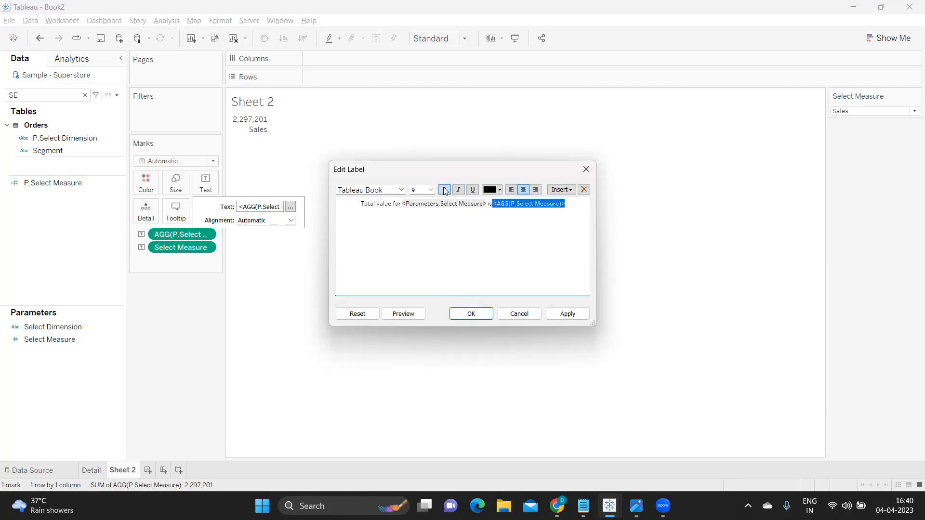
left_click(444, 190)
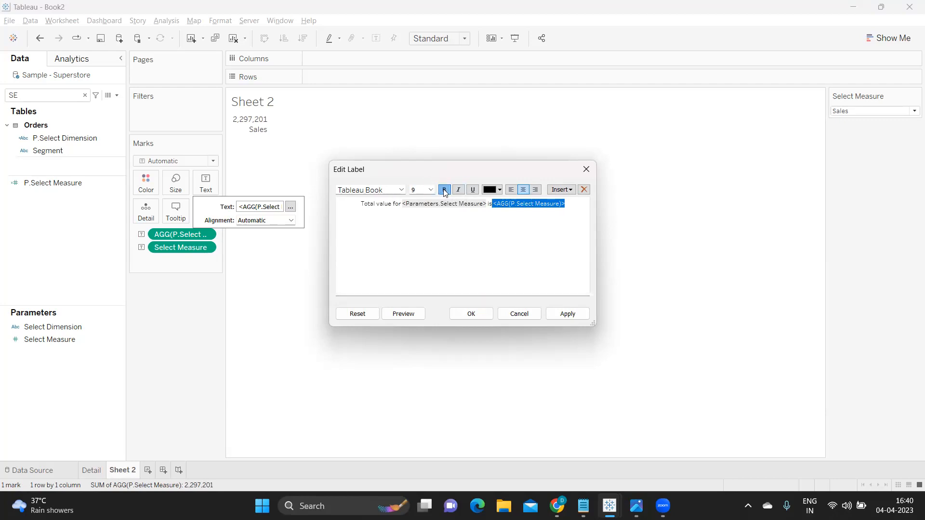
left_click(401, 190)
left_click(389, 208)
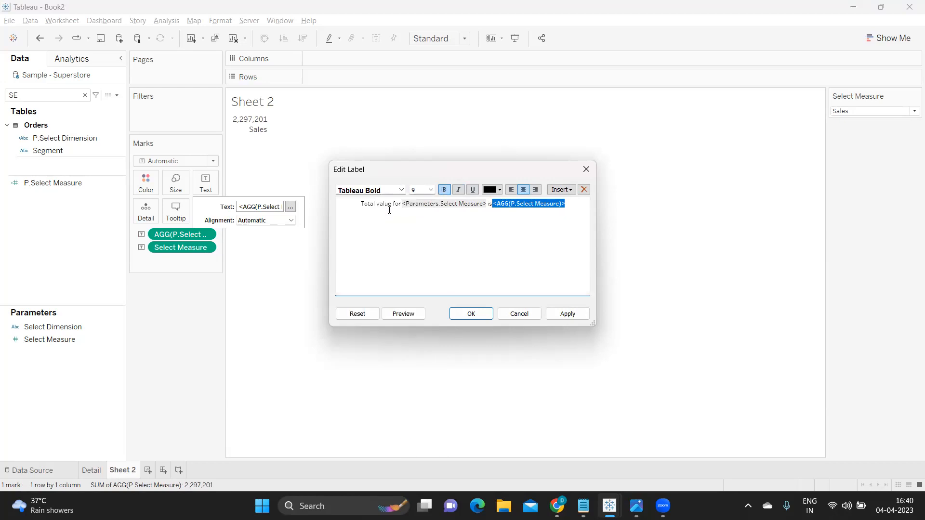
left_click(450, 228)
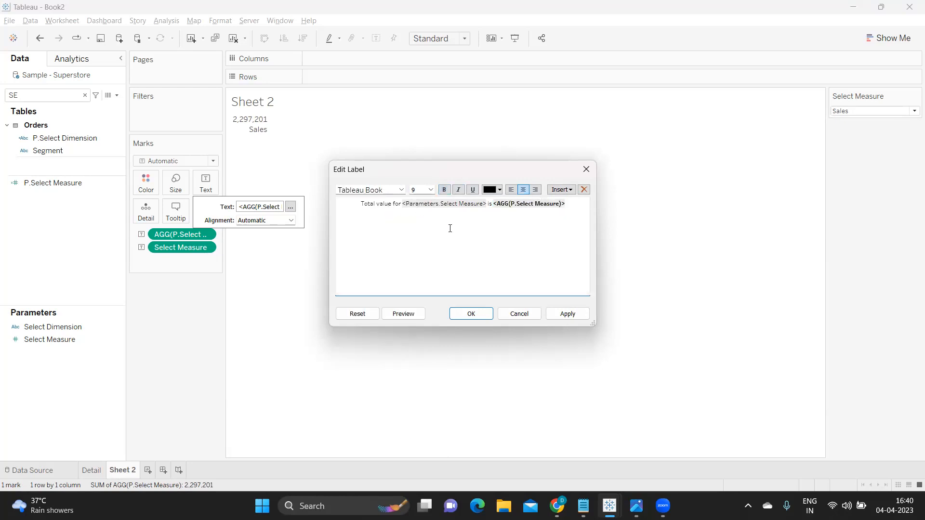
left_click_drag(488, 205, 403, 206)
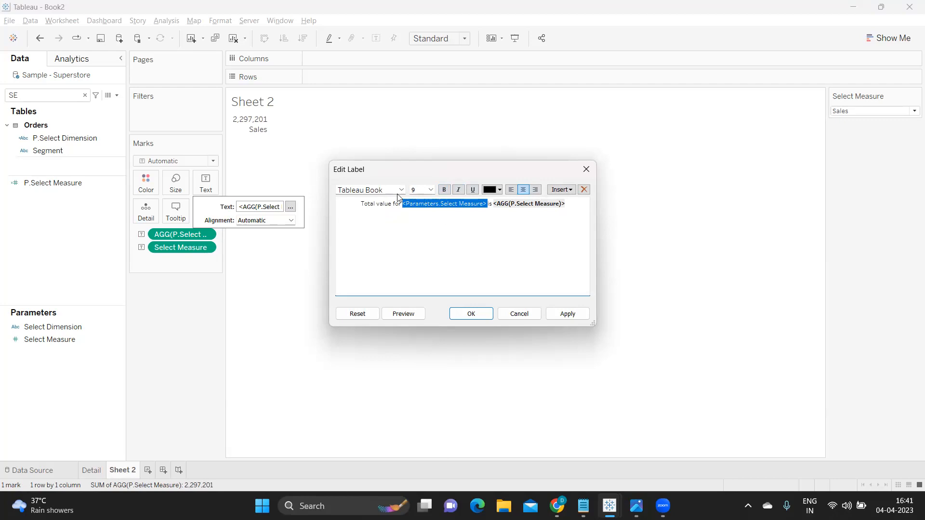
left_click(401, 190)
left_click(376, 209)
left_click(444, 190)
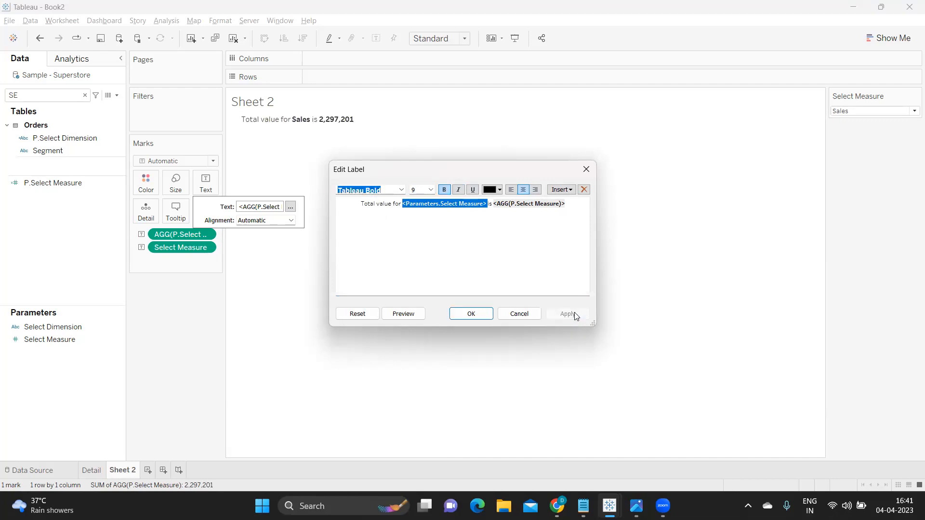
left_click(467, 315)
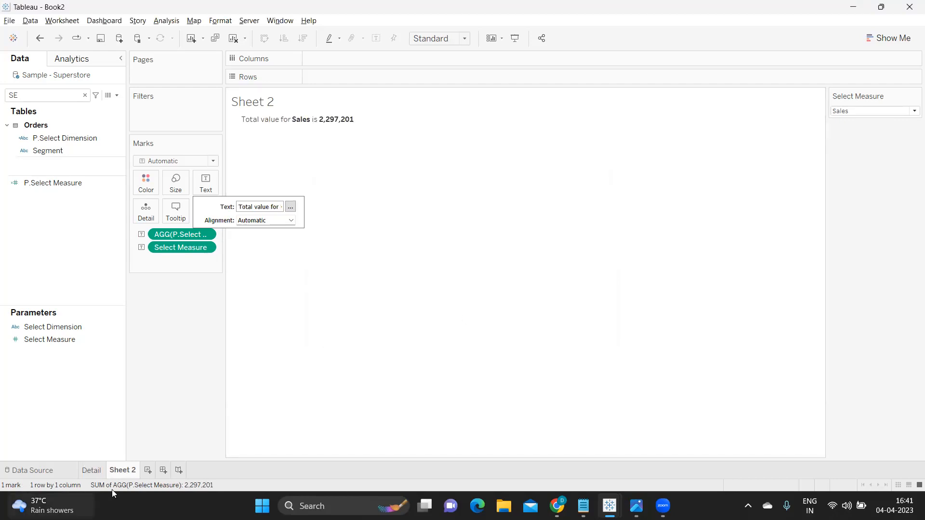
Rename the Sheet 2 worksheet as Summary.
double_click(123, 470)
type("Summary")
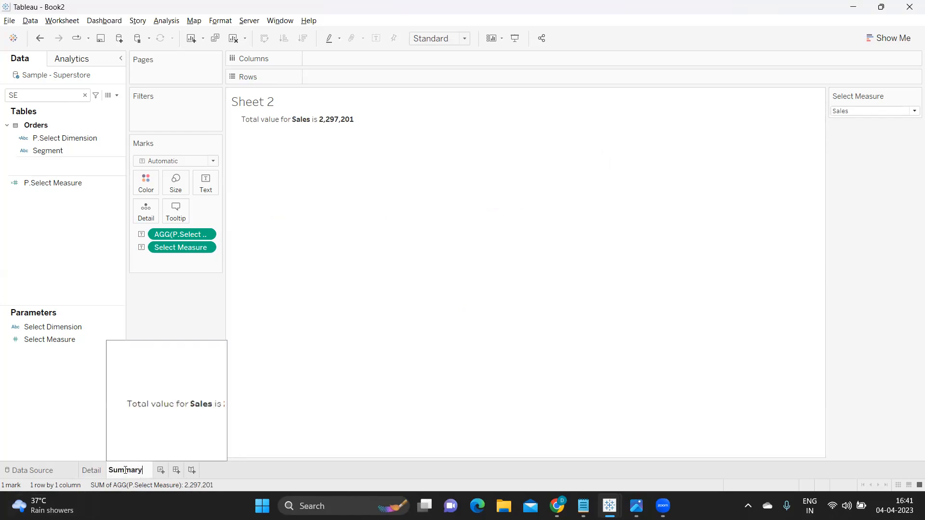
left_click(160, 312)
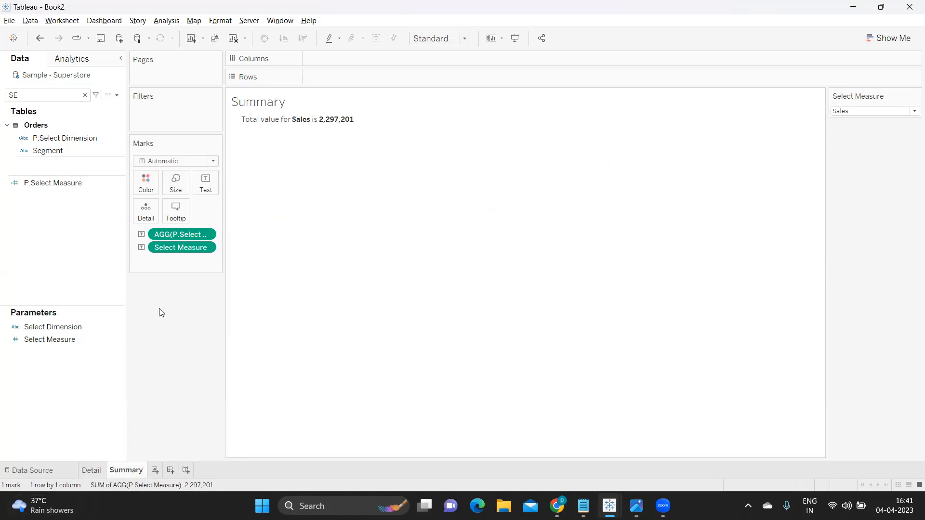
Create a new dashboard containing the Detail sheet and remove the P.Select Measure color legend from it.
left_click(171, 470)
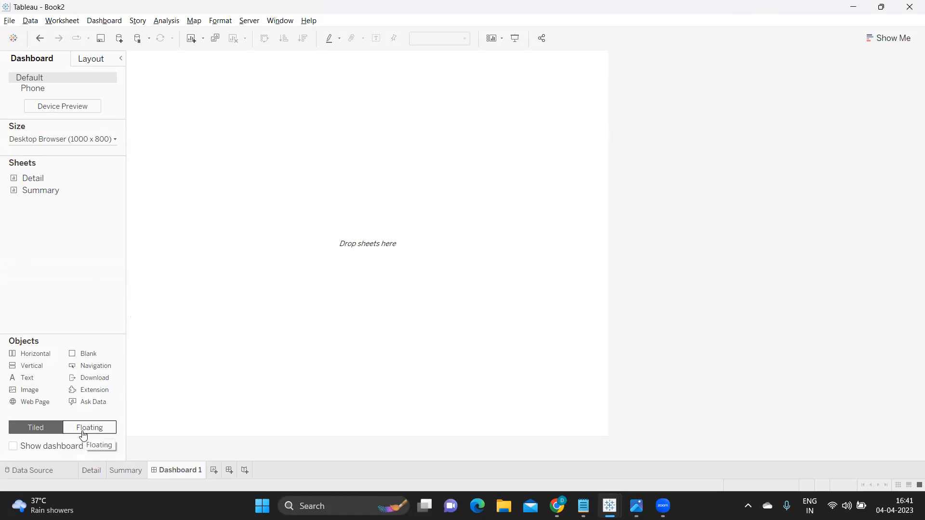
mouse_move(8, 181)
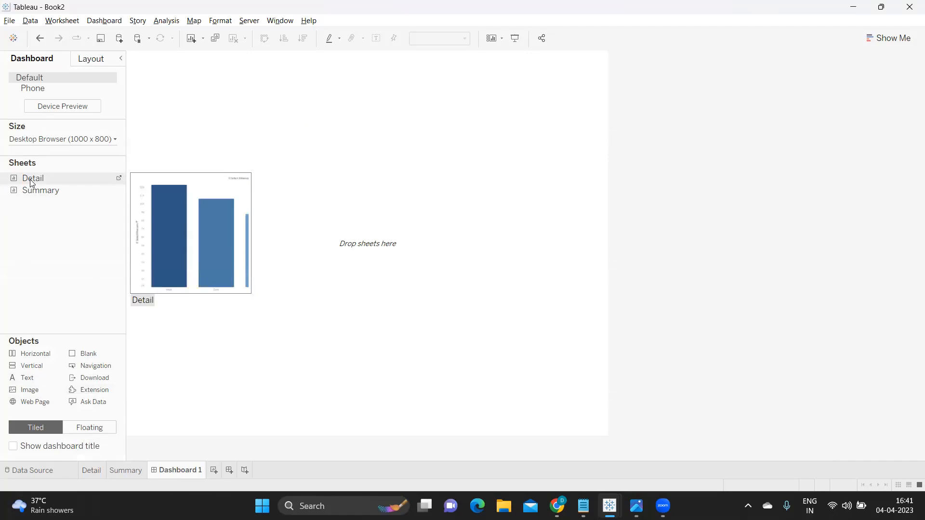
left_click_drag(43, 181, 270, 181)
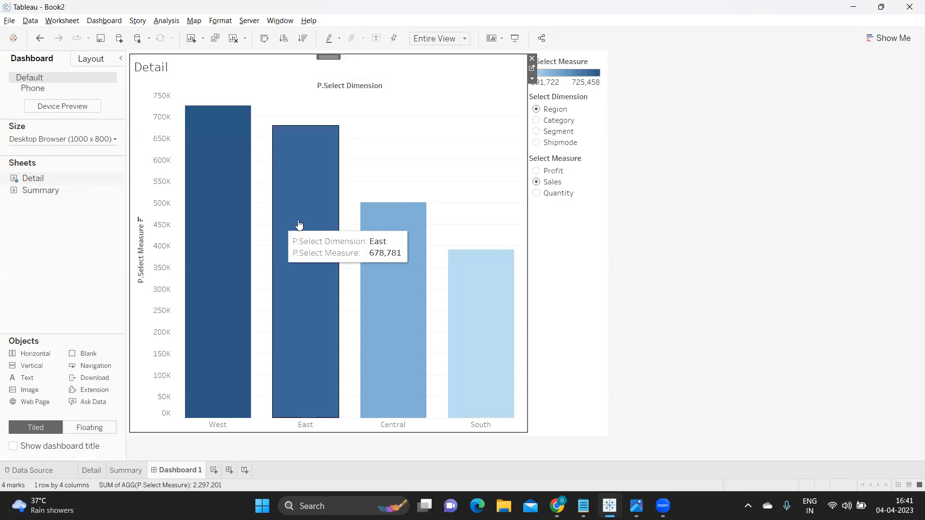
left_click(570, 85)
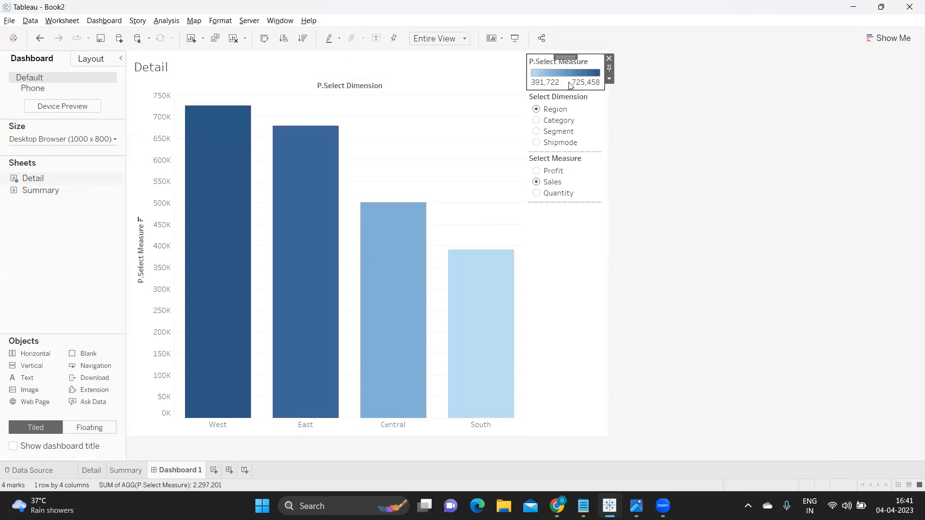
left_click(609, 59)
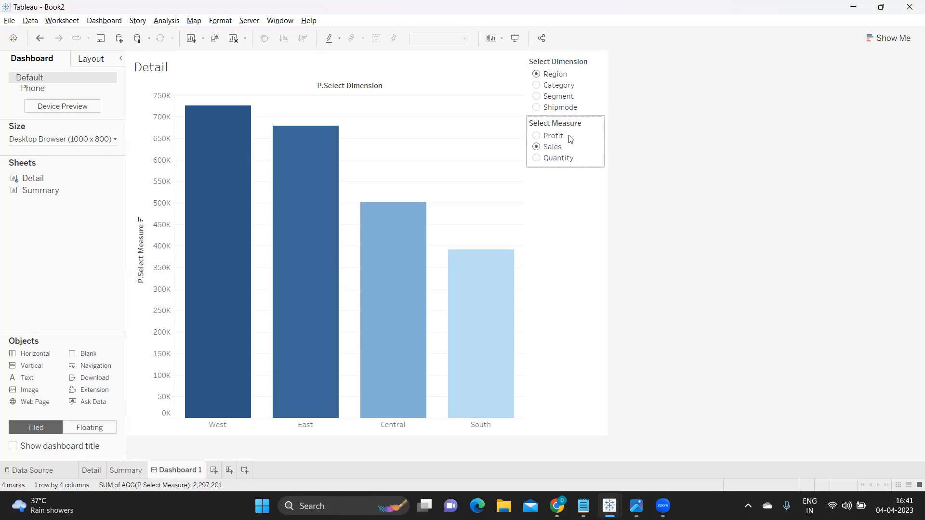
Stack the Select Dimension control above the Select Measure control in a narrow column to the left of the Detail chart.
left_click(579, 84)
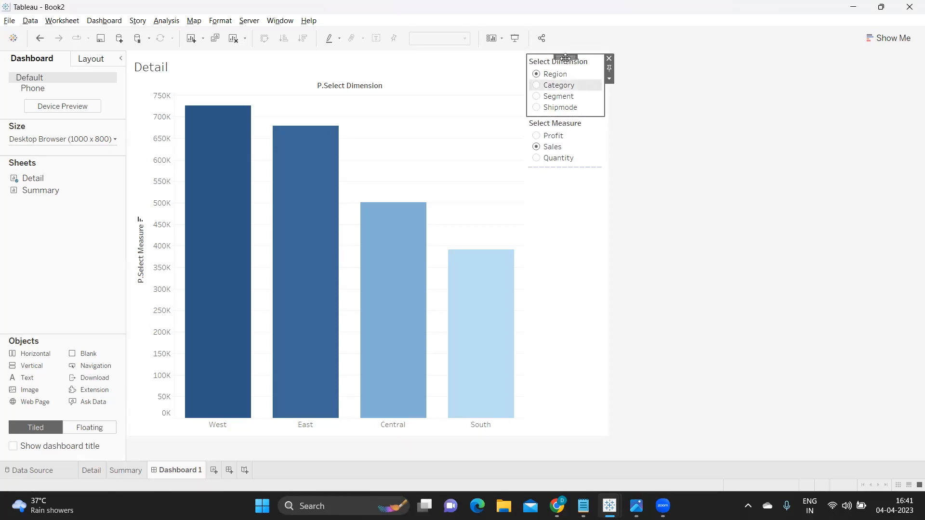
left_click_drag(565, 57, 369, 77)
left_click_drag(181, 115, 162, 134)
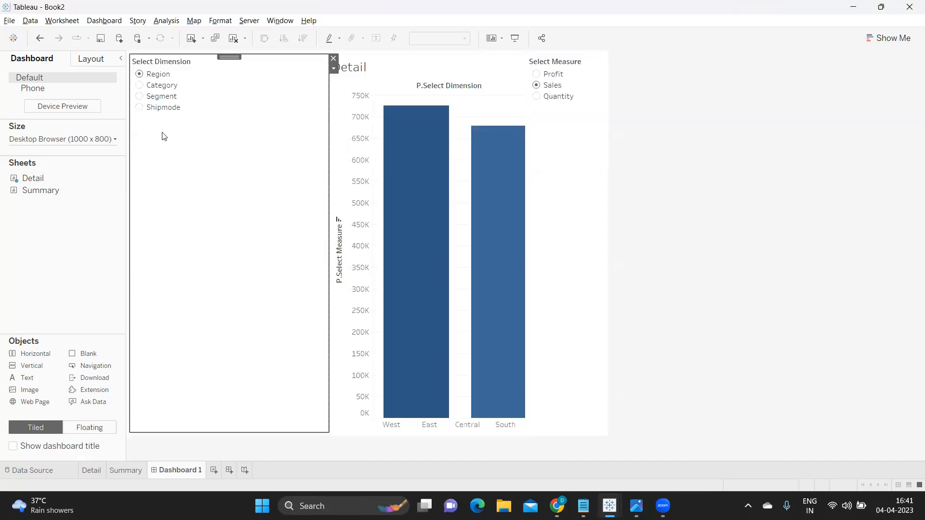
left_click(578, 103)
left_click_drag(569, 56, 208, 311)
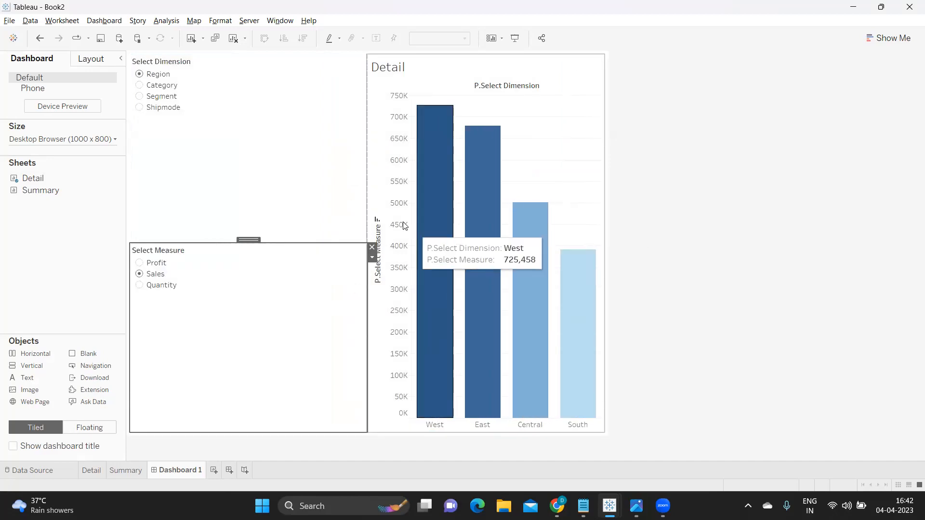
left_click(362, 201)
left_click_drag(368, 200, 209, 195)
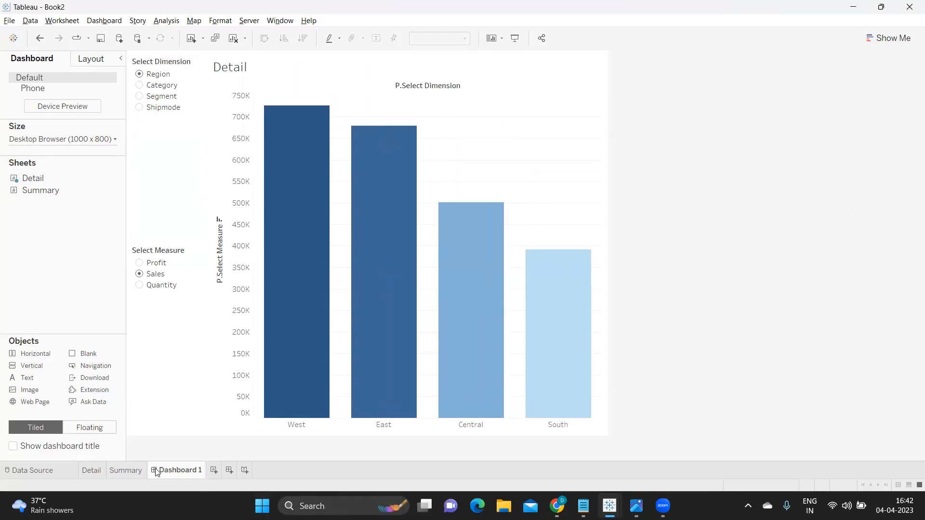
Check the Summary worksheet and place it on Dashboard 1 directly above the Detail chart.
left_click(81, 471)
left_click(121, 470)
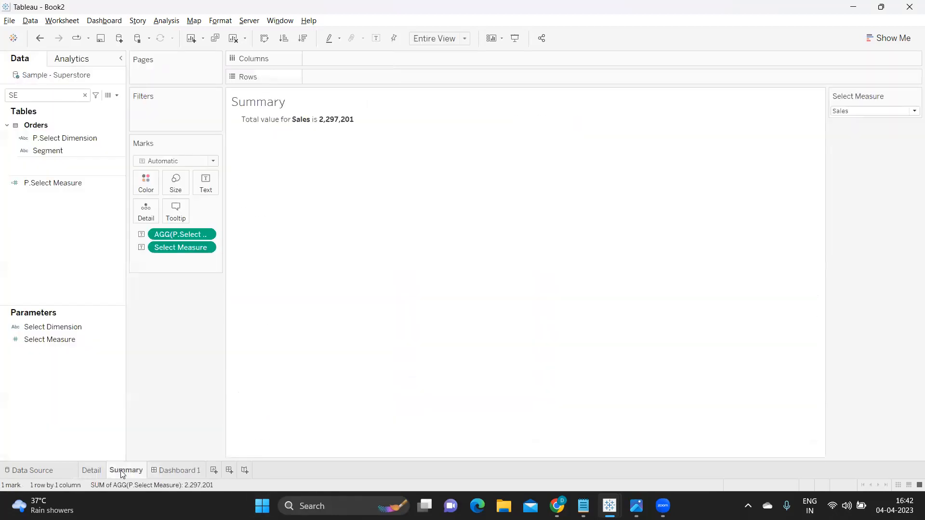
left_click(181, 470)
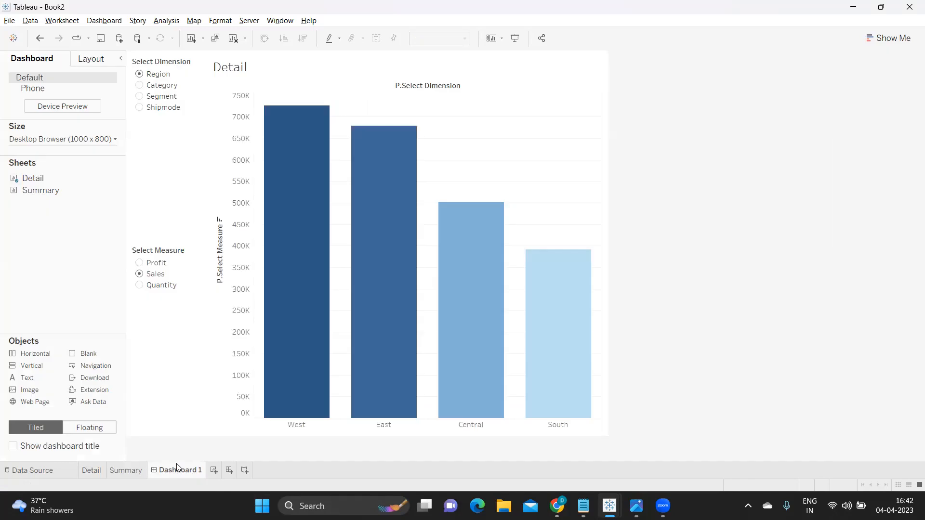
mouse_move(47, 190)
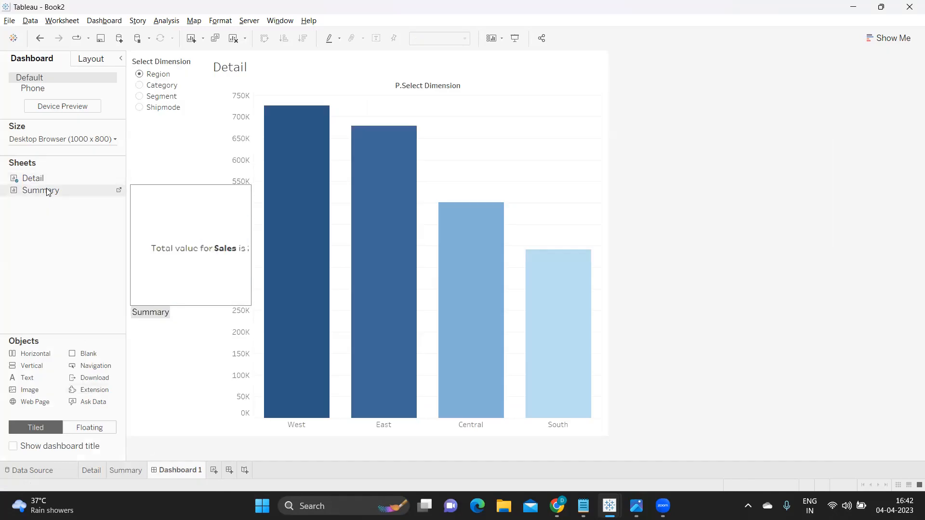
left_click_drag(44, 194, 251, 82)
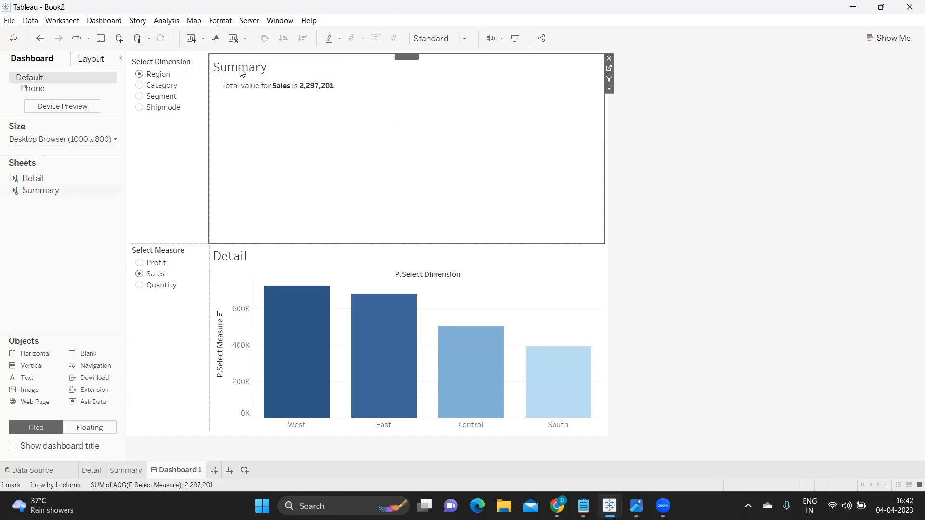
Hide the Summary and Detail titles on the dashboard and shrink the Summary area to a thin strip above the chart.
right_click(255, 69)
left_click(282, 97)
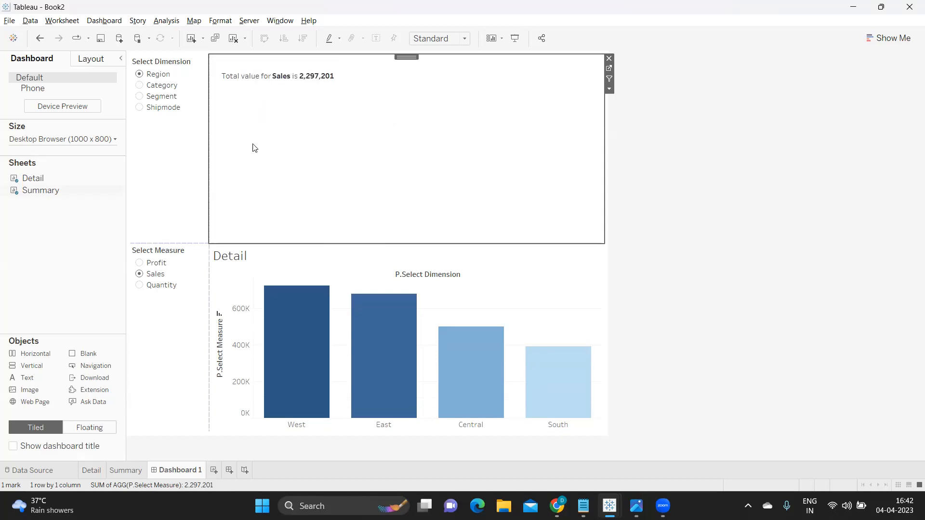
left_click(233, 259)
right_click(234, 258)
left_click(273, 291)
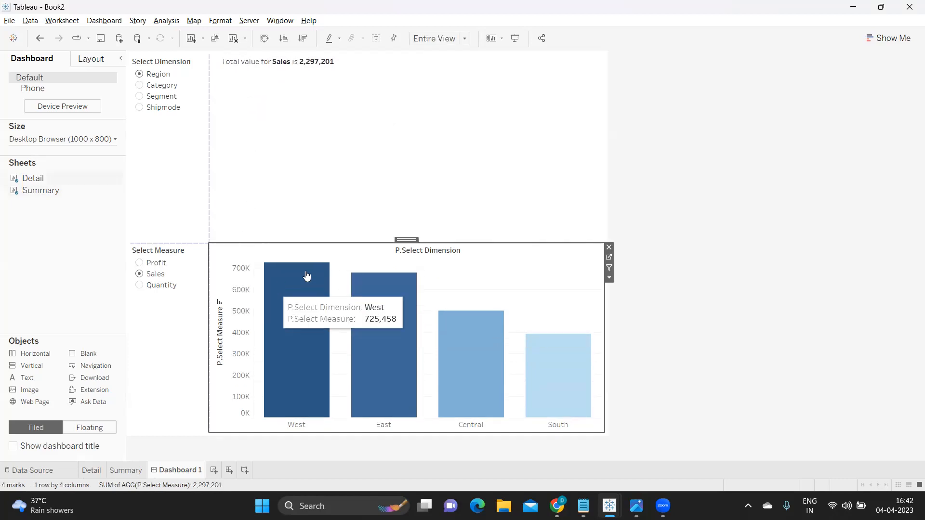
left_click_drag(370, 243, 366, 96)
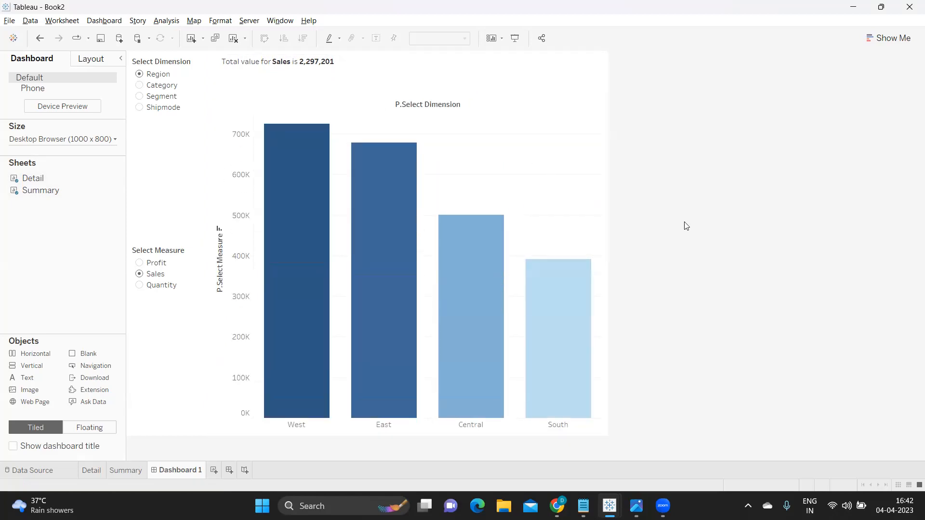
left_click(463, 78)
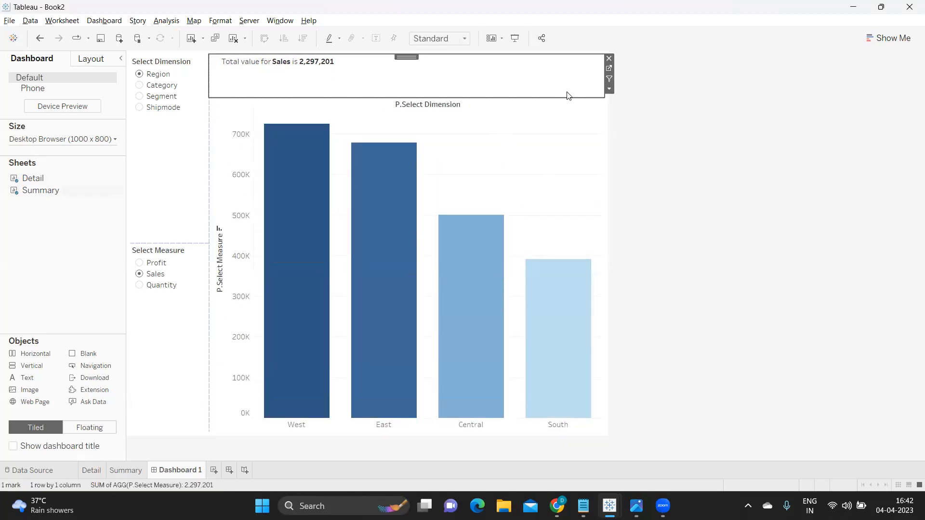
Try to set the Summary item's fit to Entire View on the dashboard.
left_click(610, 88)
mouse_move(640, 128)
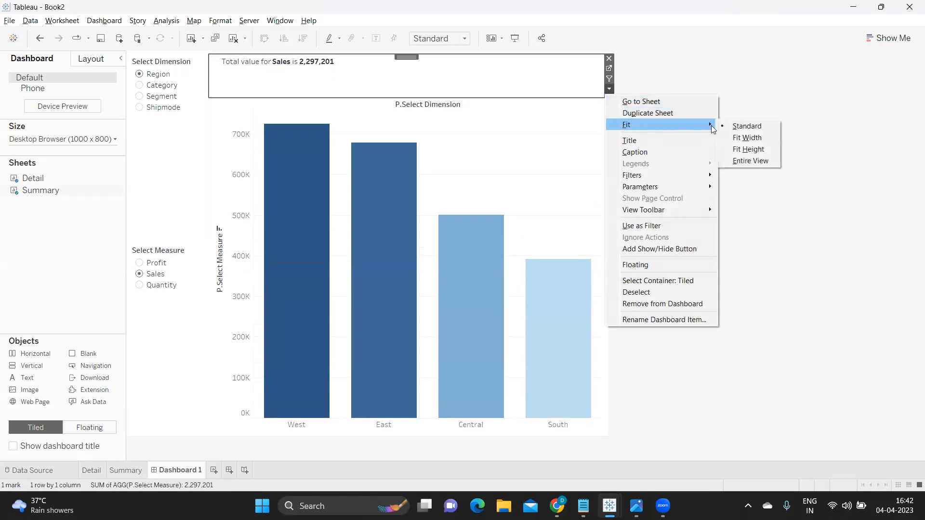
left_click(747, 160)
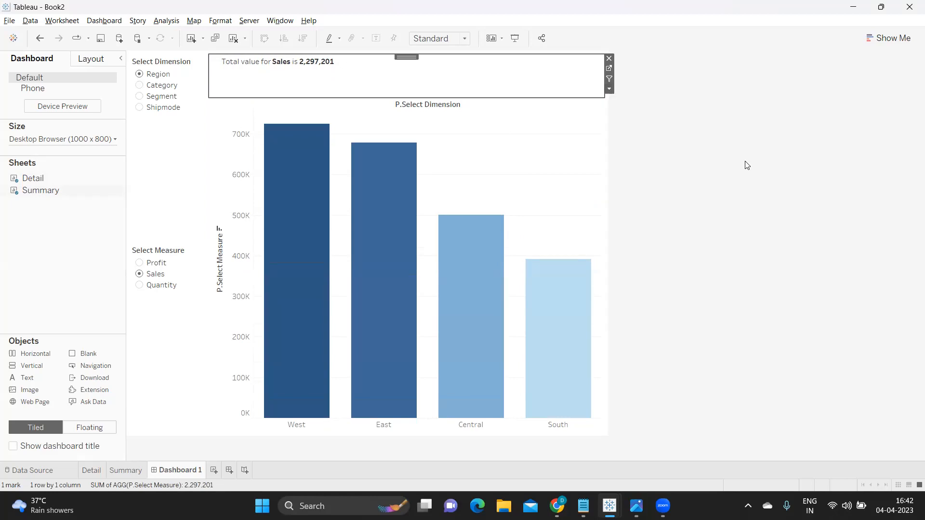
Go to the Summary worksheet and set its text mark alignment to center horizontally and middle vertically.
left_click(608, 68)
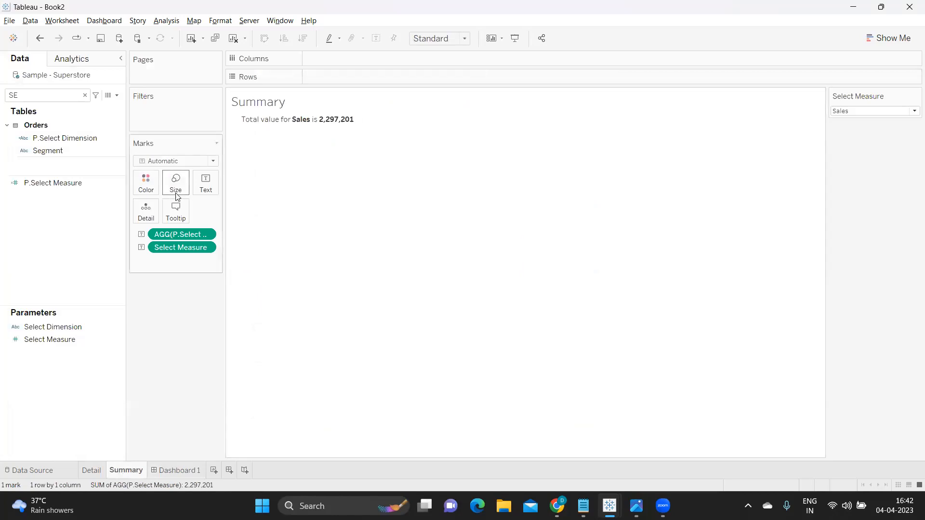
left_click(196, 191)
left_click(258, 221)
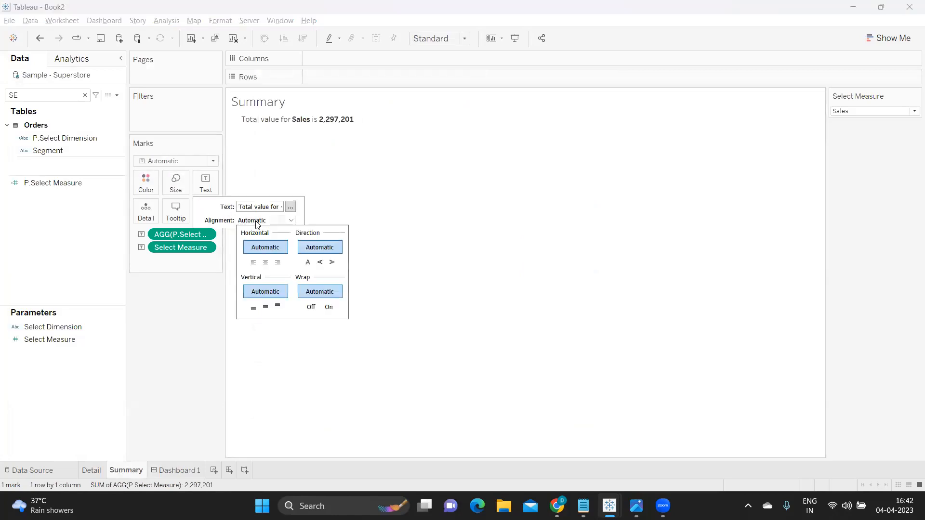
left_click(266, 262)
left_click(255, 220)
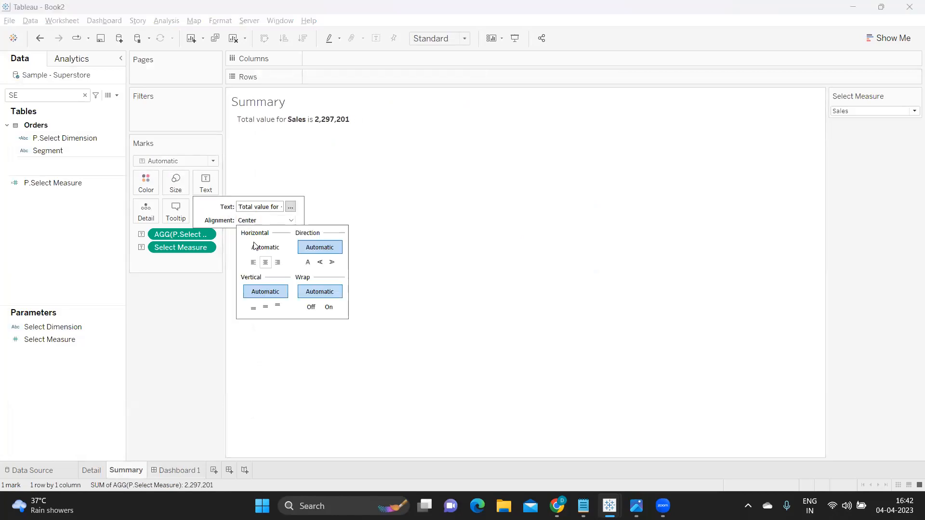
left_click(265, 307)
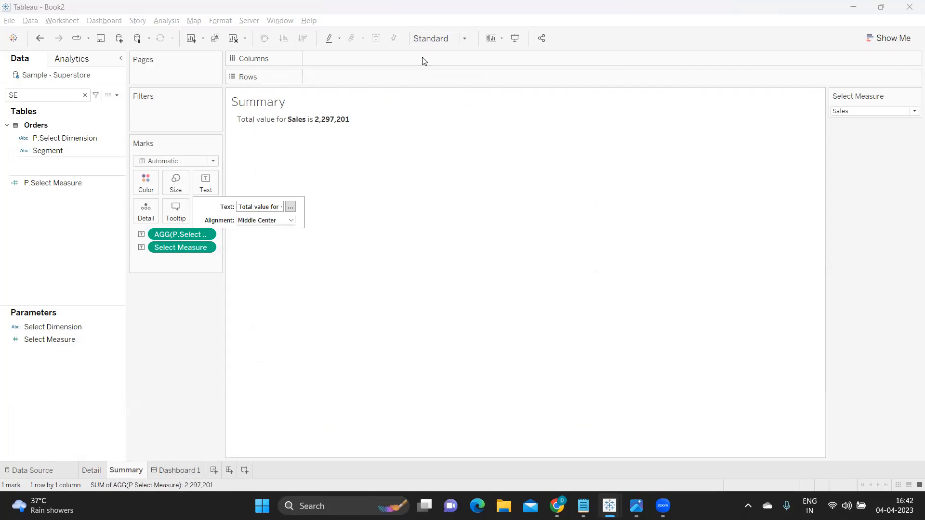
Set the Summary worksheet's fit to Entire View and return to Dashboard 1.
left_click(436, 39)
left_click(431, 82)
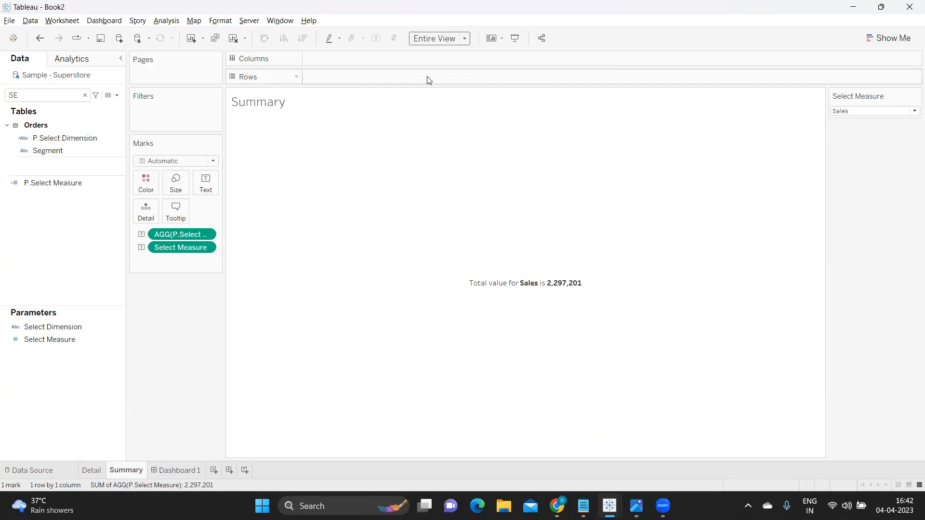
left_click(181, 470)
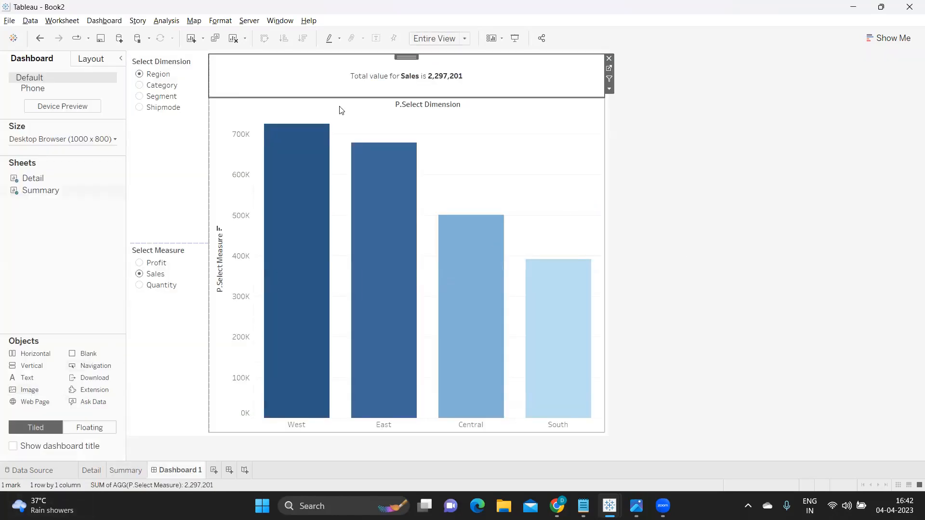
Hide the Detail chart's P.Select Dimension column field label and its P.Select Measure axis header.
right_click(417, 108)
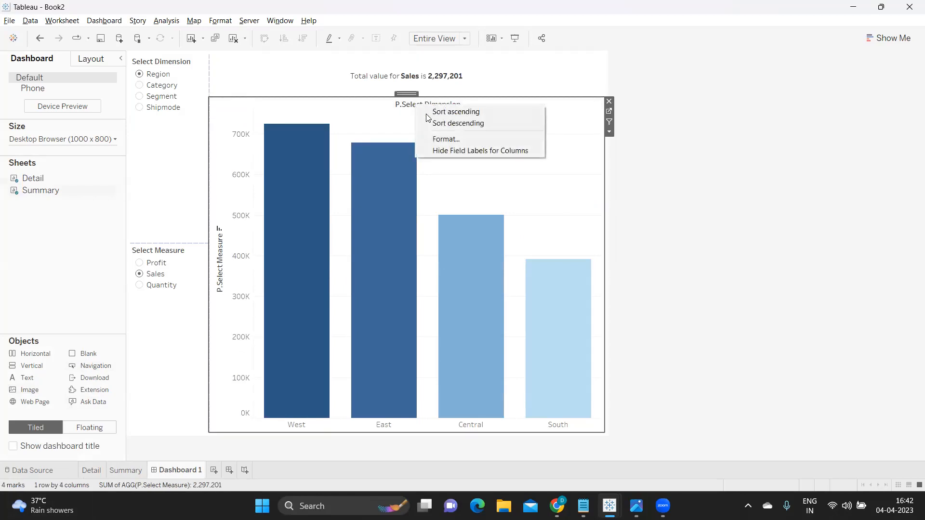
left_click(441, 150)
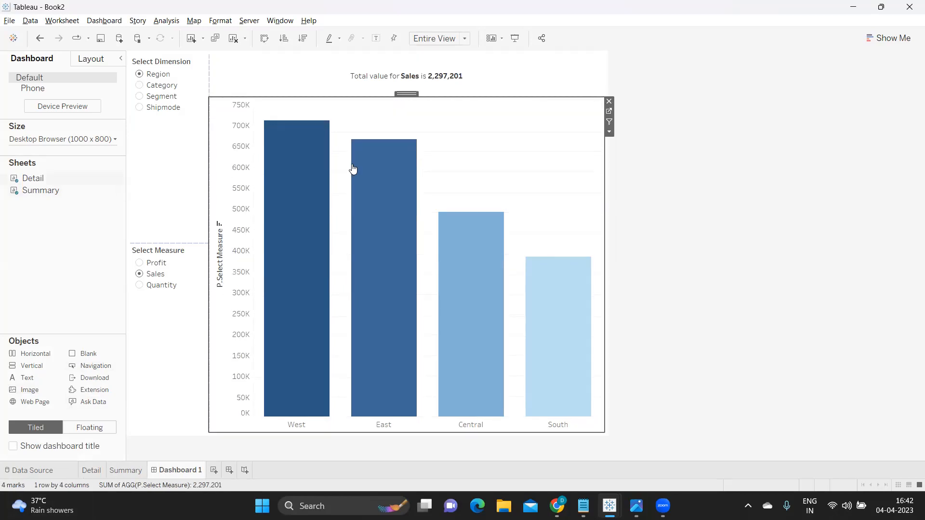
right_click(215, 268)
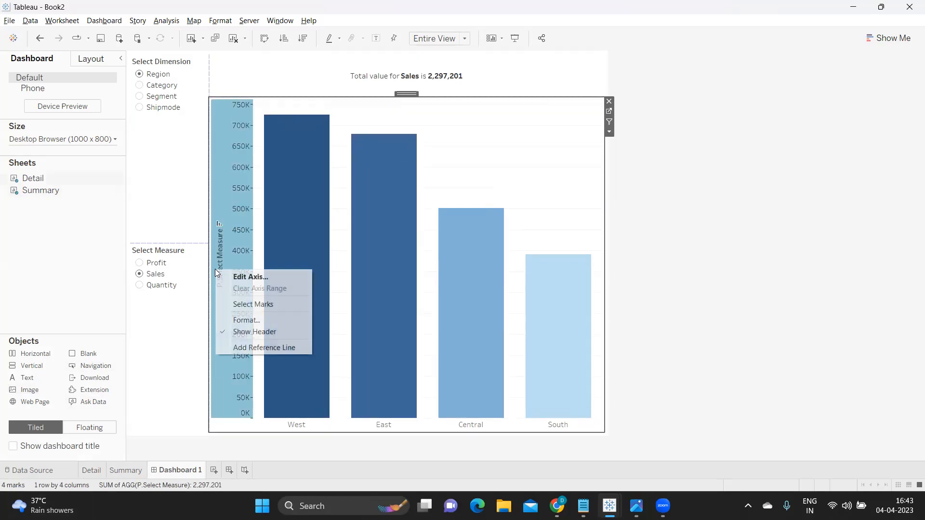
left_click(246, 333)
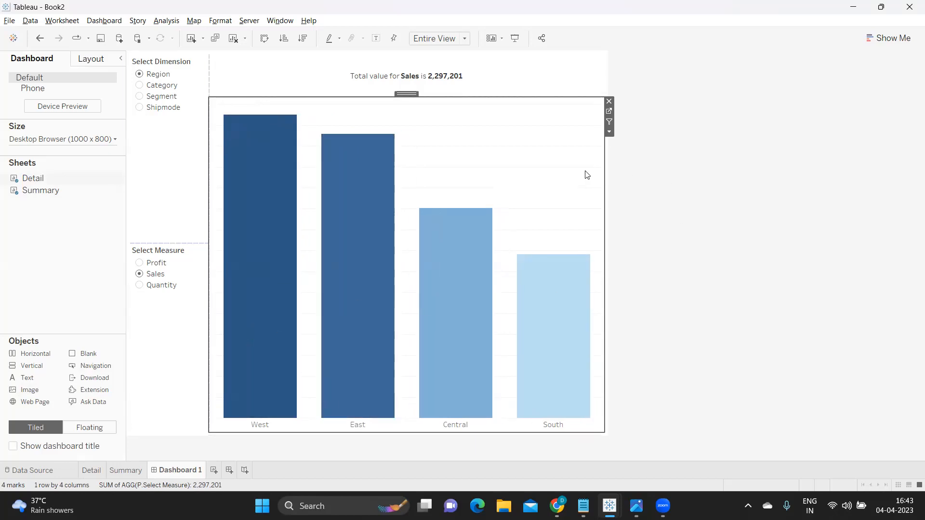
left_click(802, 172)
Add a centered text object with the Select Dimension parameter between the Summary and the Detail chart, and shrink it to a thin strip.
left_click_drag(26, 378, 326, 120)
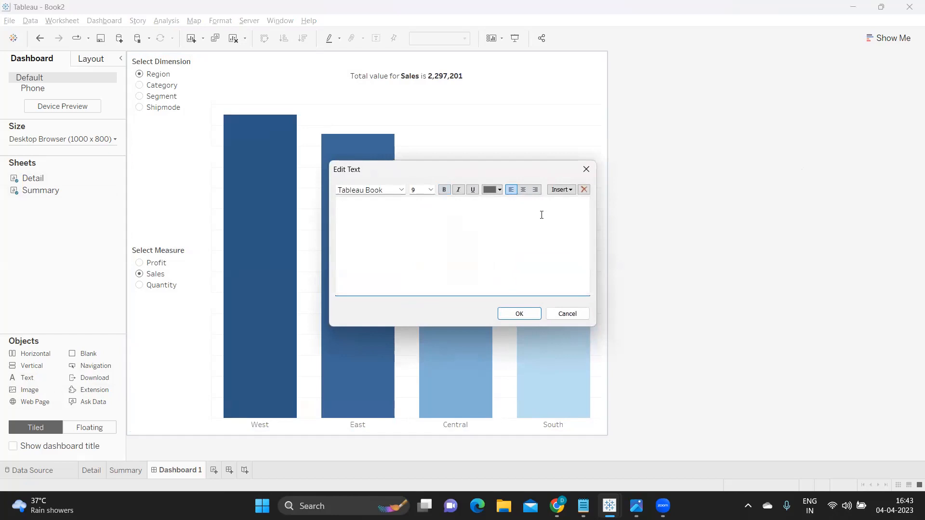
left_click(564, 191)
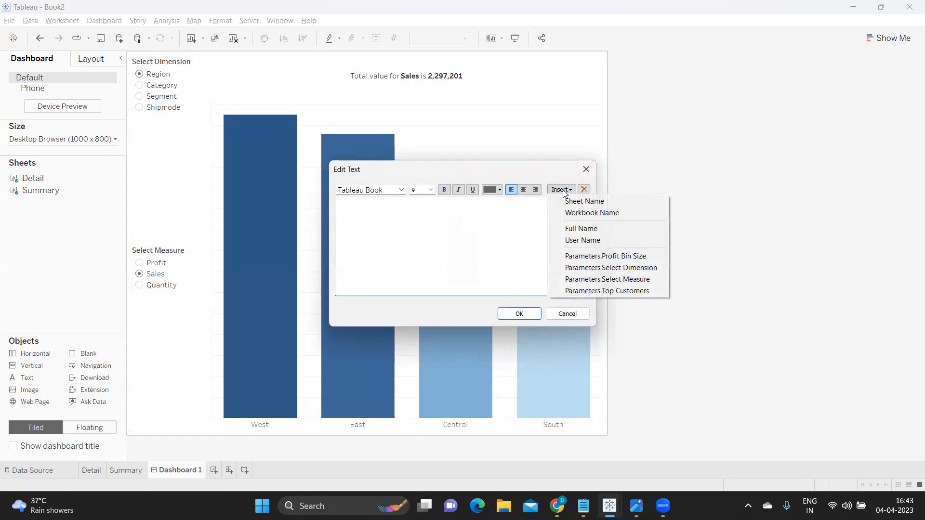
left_click(604, 268)
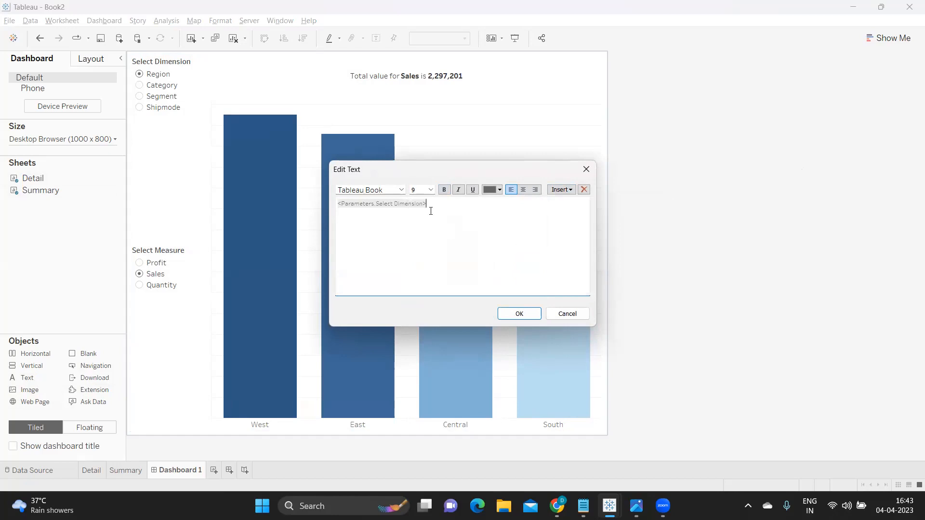
left_click_drag(431, 201, 344, 194)
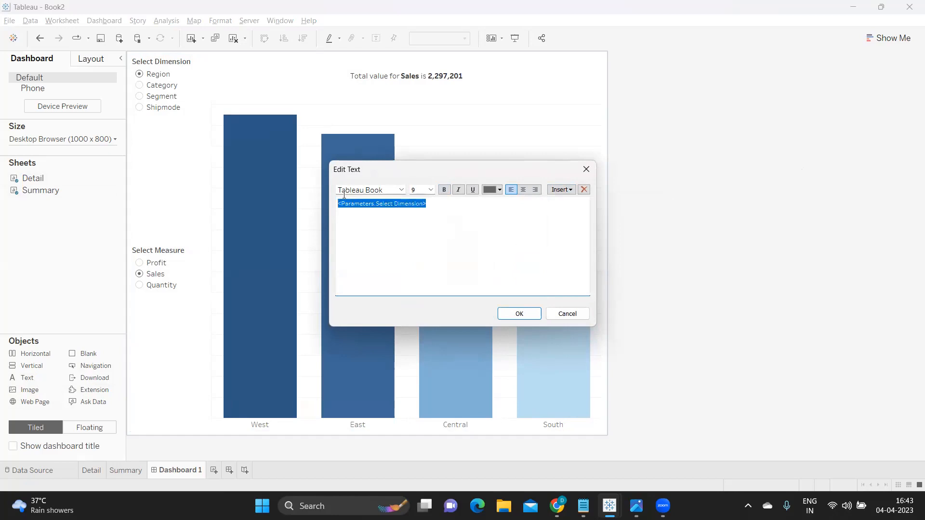
left_click(524, 190)
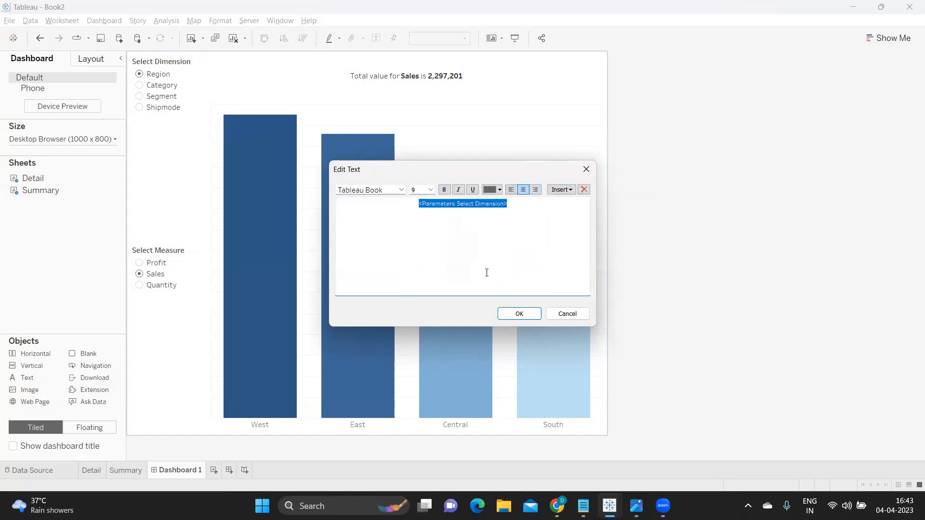
left_click(511, 314)
left_click_drag(434, 264, 435, 118)
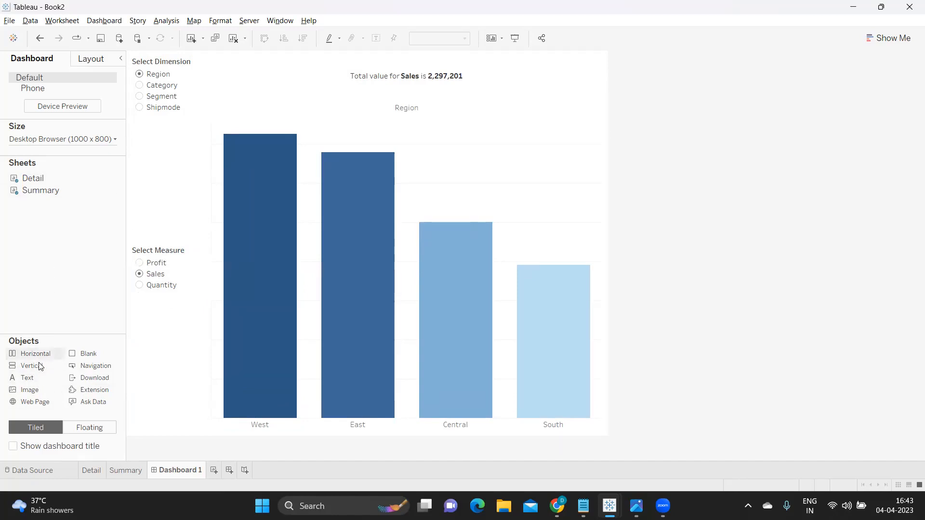
Add a centered text object with the Select Measure parameter to the left of the Detail bars and reduce it to a narrow column.
left_click_drag(146, 301, 225, 245)
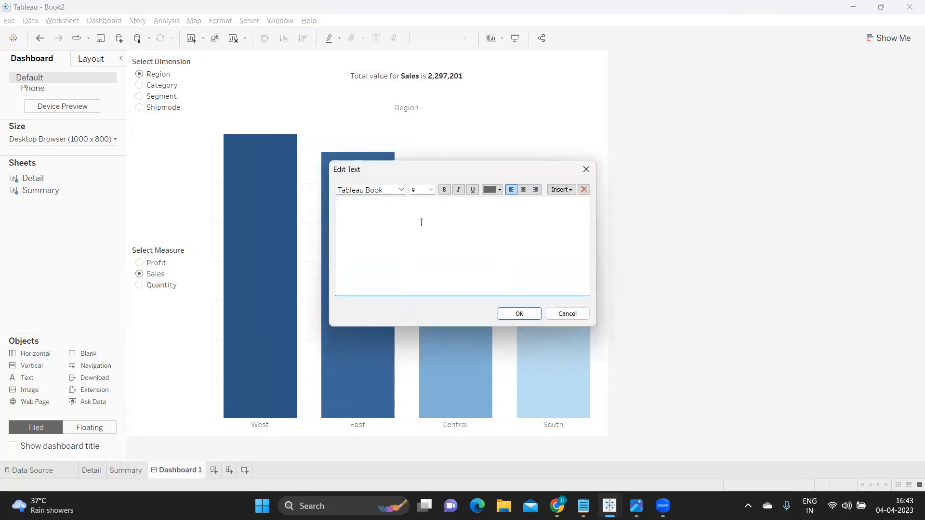
left_click(570, 192)
left_click(579, 279)
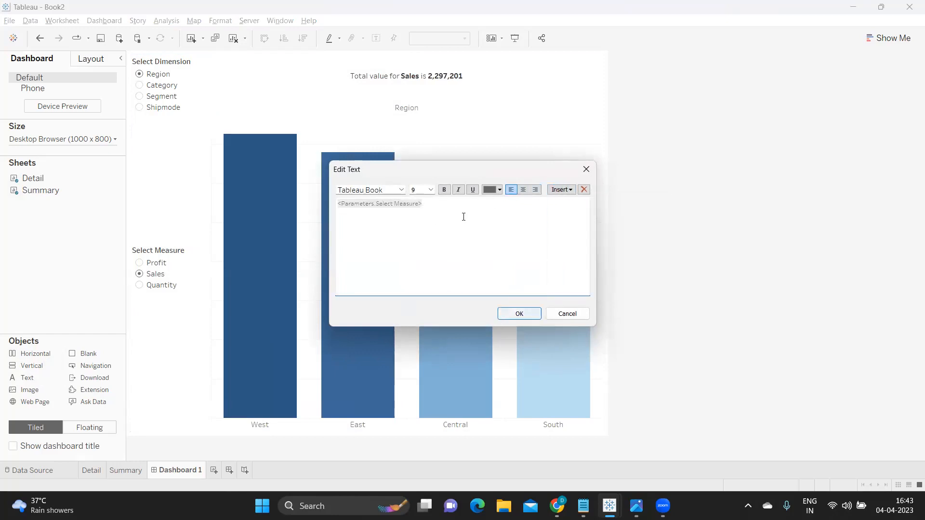
left_click_drag(432, 203, 339, 203)
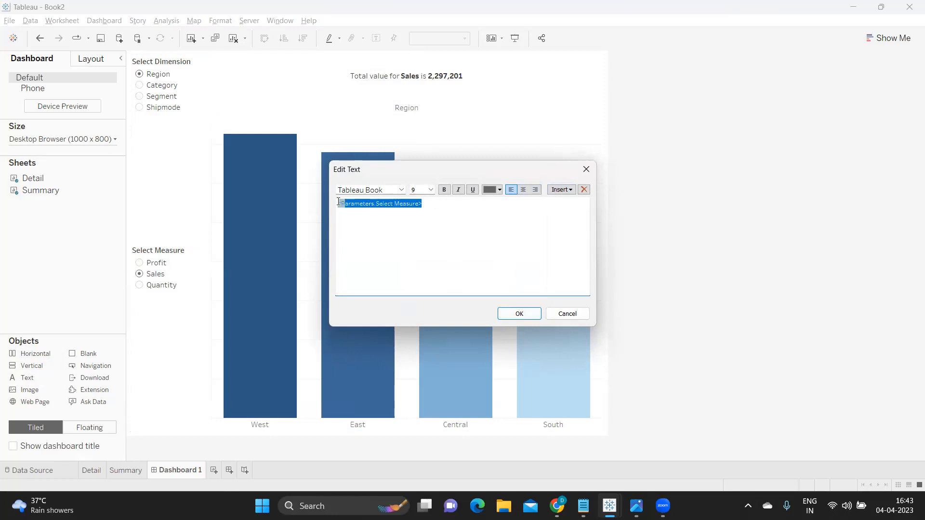
left_click(523, 190)
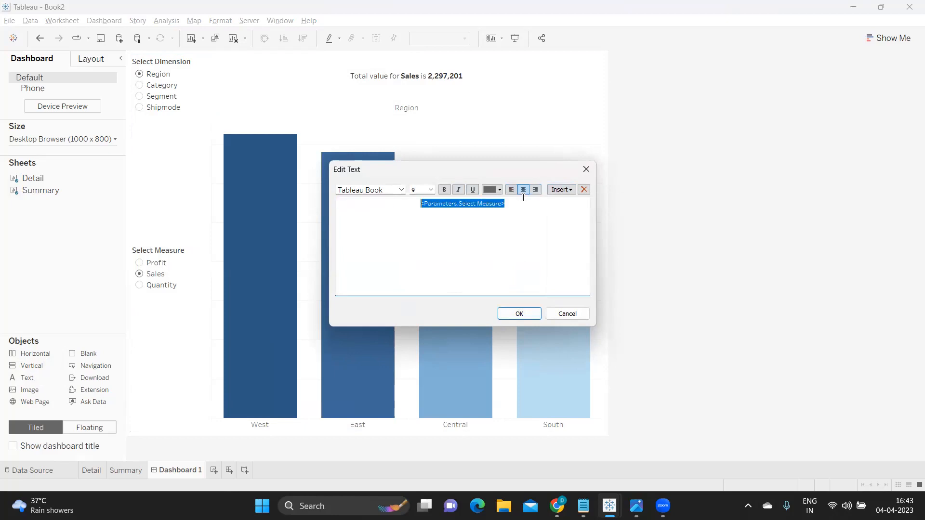
left_click(518, 314)
left_click_drag(406, 296, 250, 282)
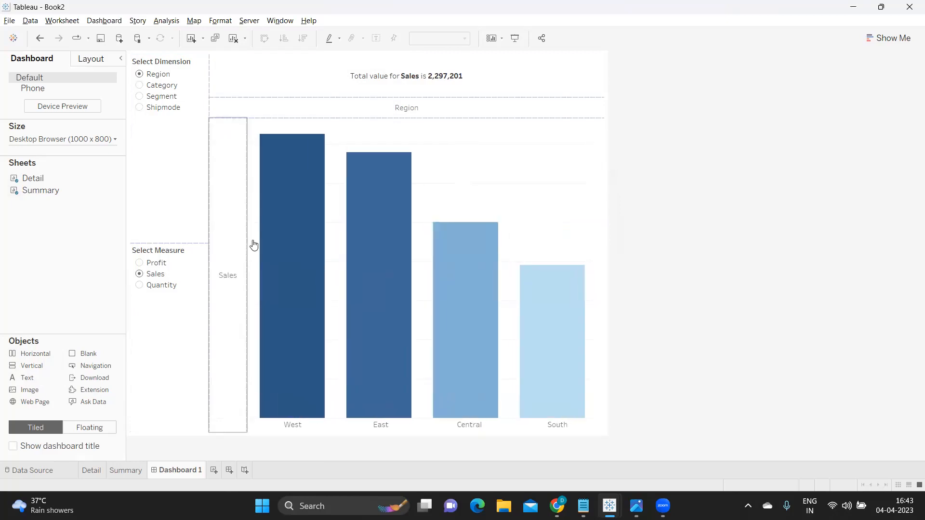
Narrow the measure label column beside the chart further and reduce the dimension label strip's height to 32.
left_click(263, 106)
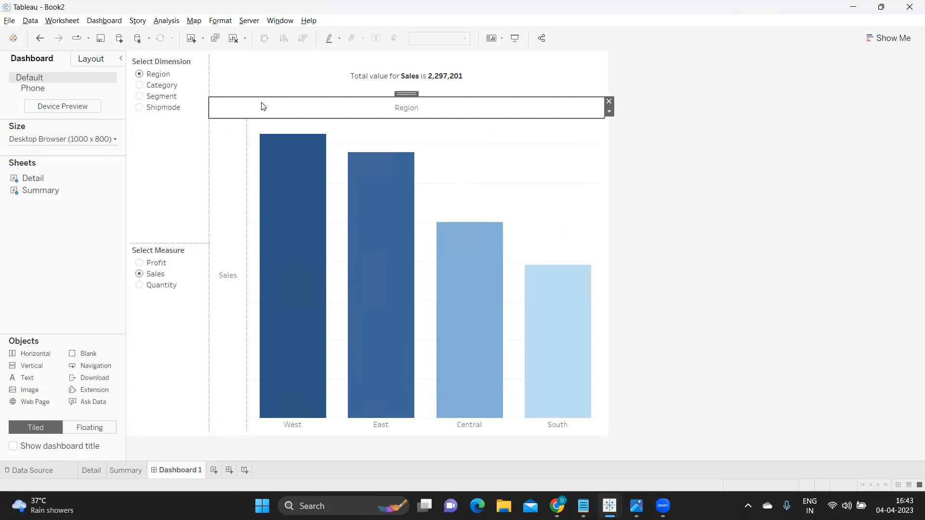
left_click(91, 58)
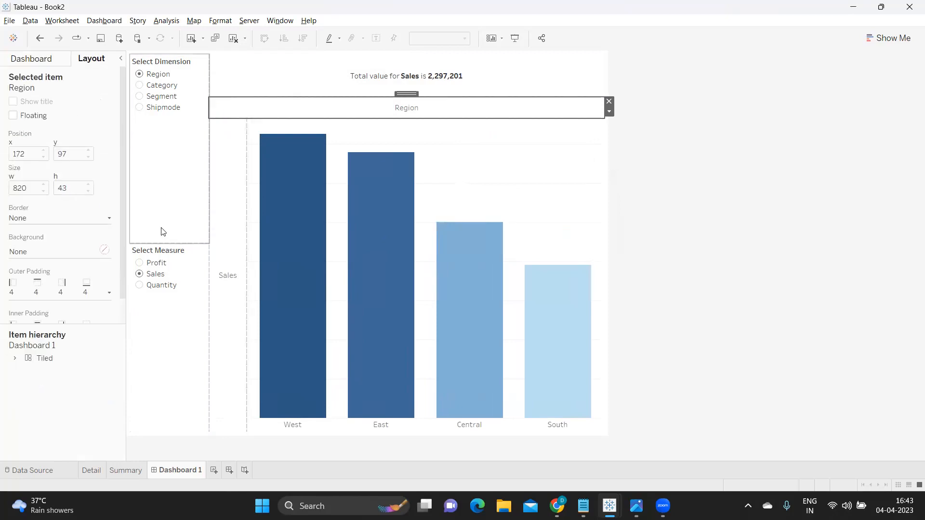
left_click(243, 256)
left_click_drag(246, 259, 226, 258)
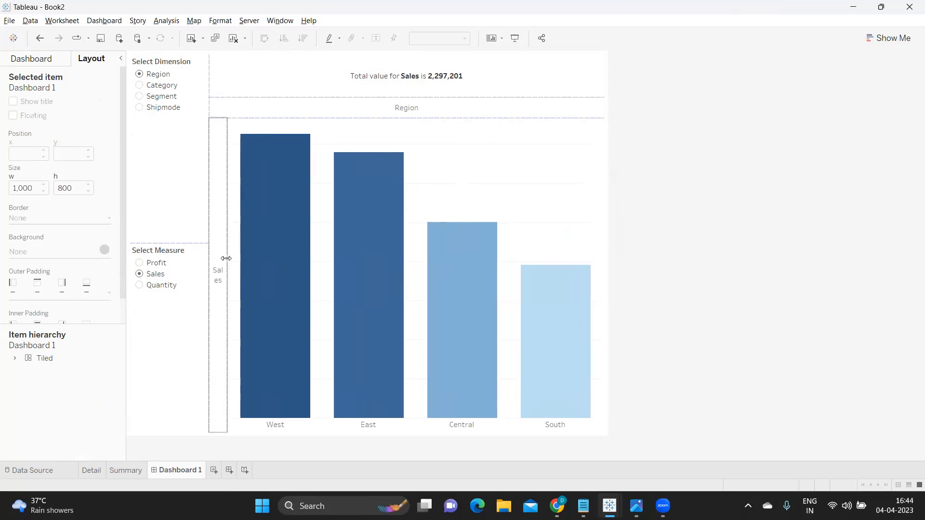
left_click(220, 253)
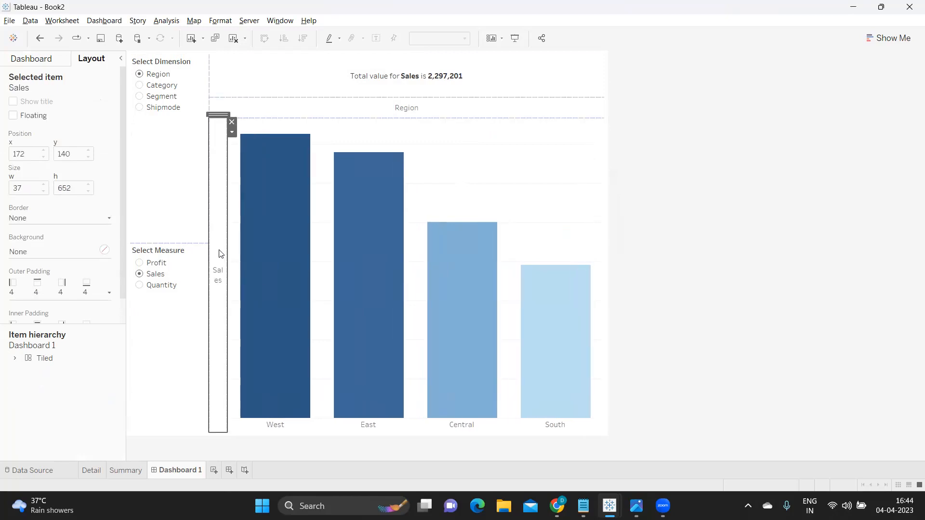
left_click(283, 115)
left_click_drag(295, 119, 299, 107)
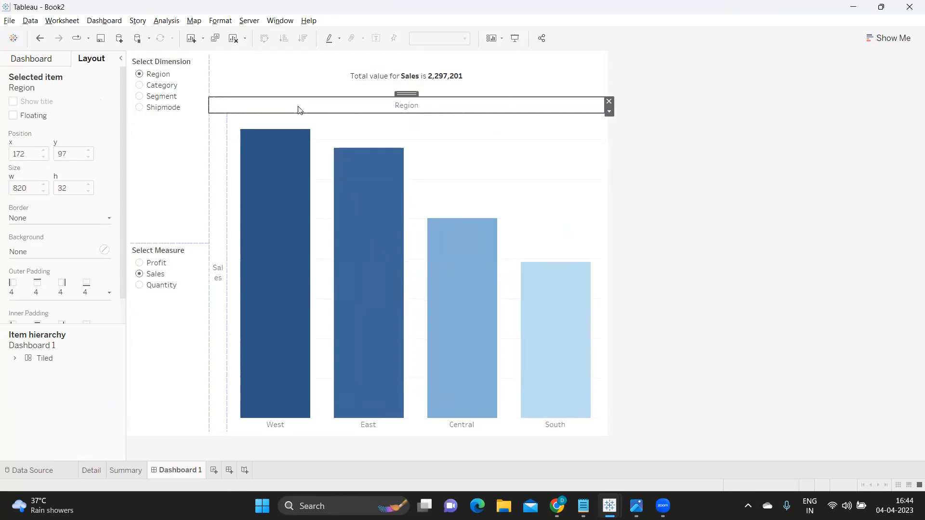
left_click(223, 175)
left_click_drag(228, 180, 225, 183)
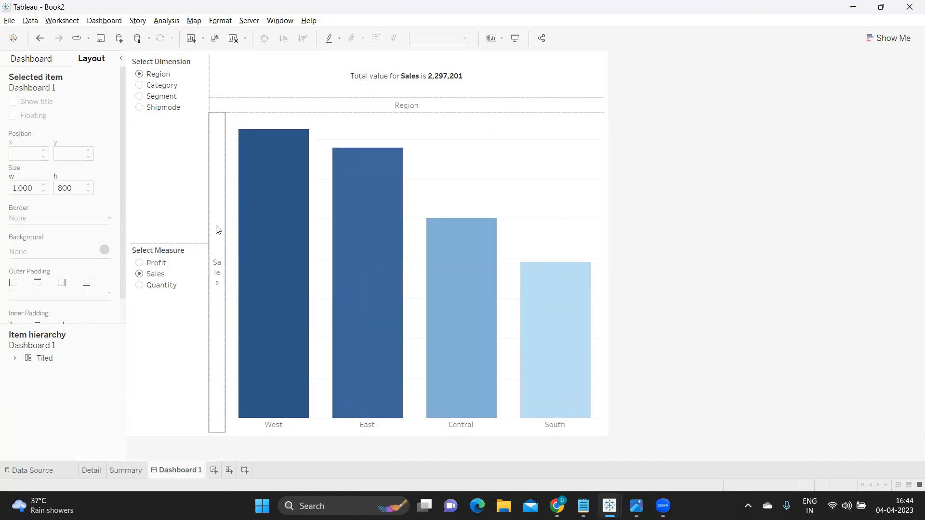
Format the measure label beside the chart so its text runs vertically, reading upward.
right_click(220, 272)
left_click(240, 287)
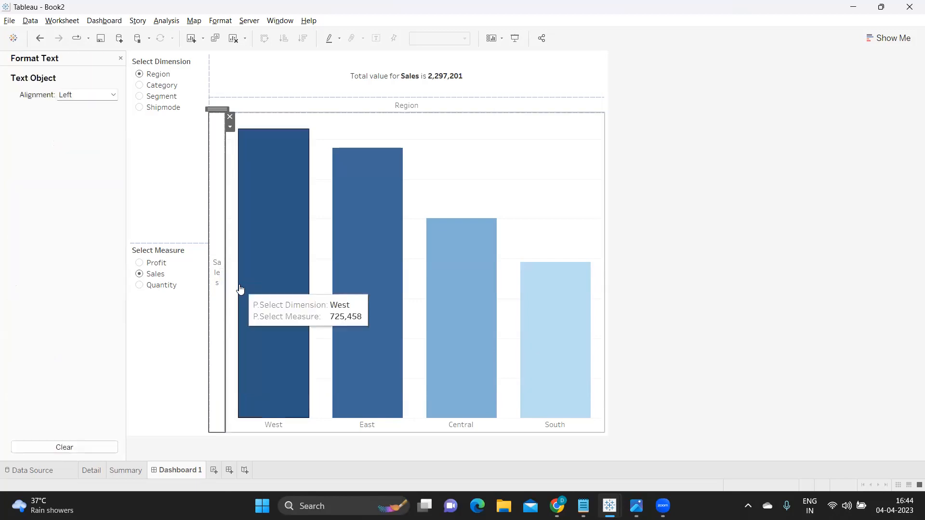
left_click(57, 96)
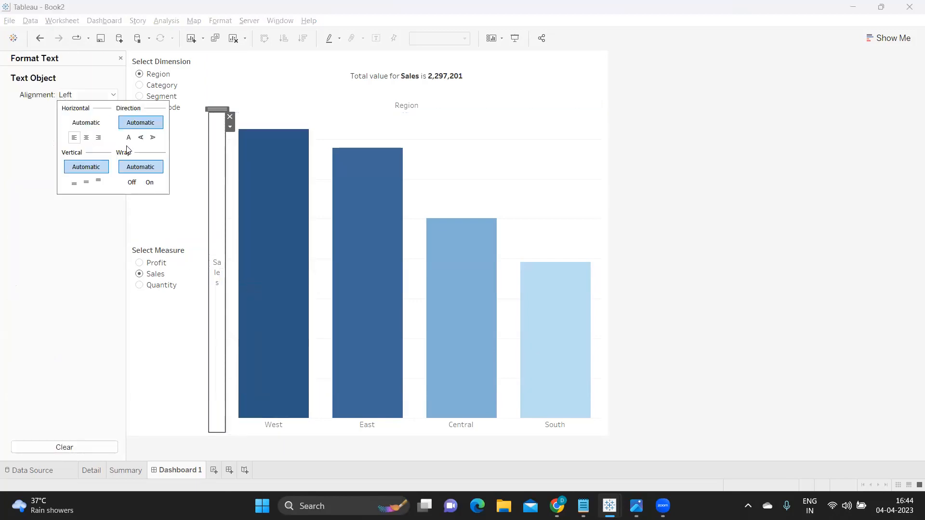
left_click(139, 139)
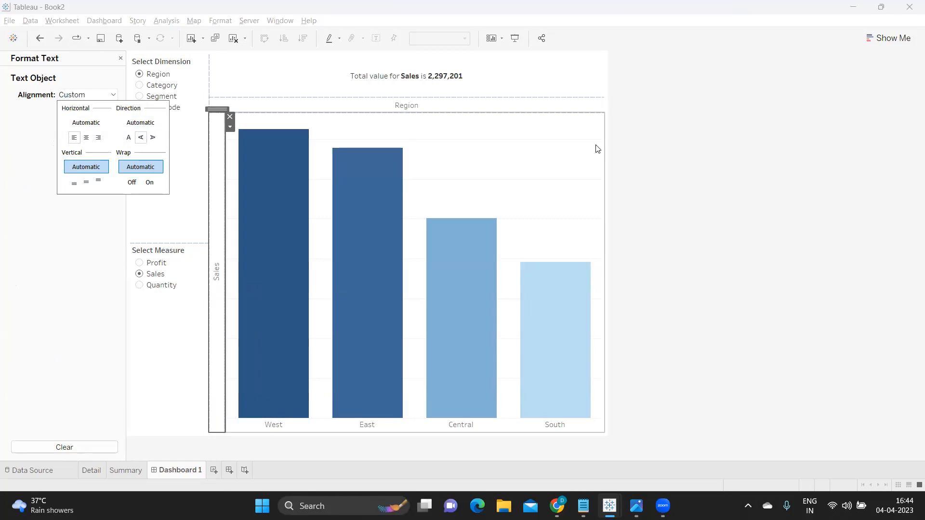
left_click(650, 143)
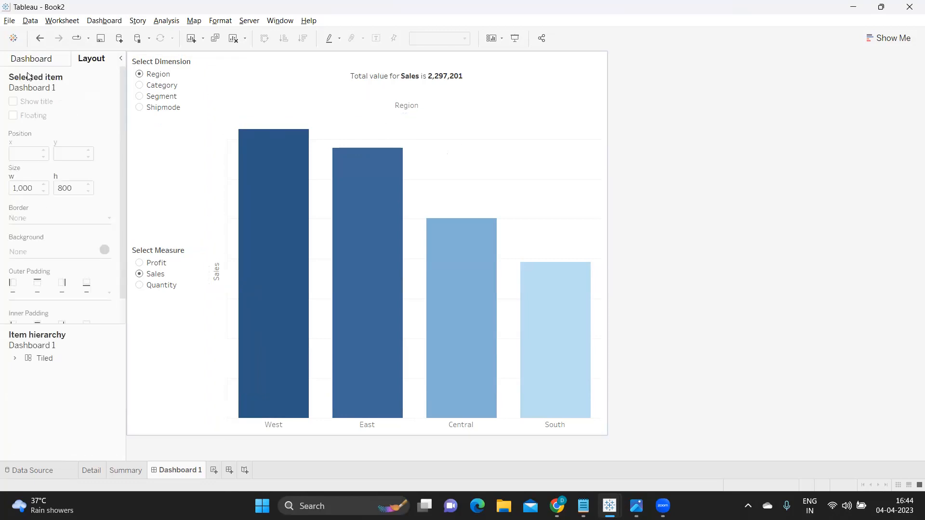
Add a text object across the top of the dashboard reading "Dynamic Dashboard" and center its text.
left_click(32, 58)
left_click_drag(198, 217, 245, 55)
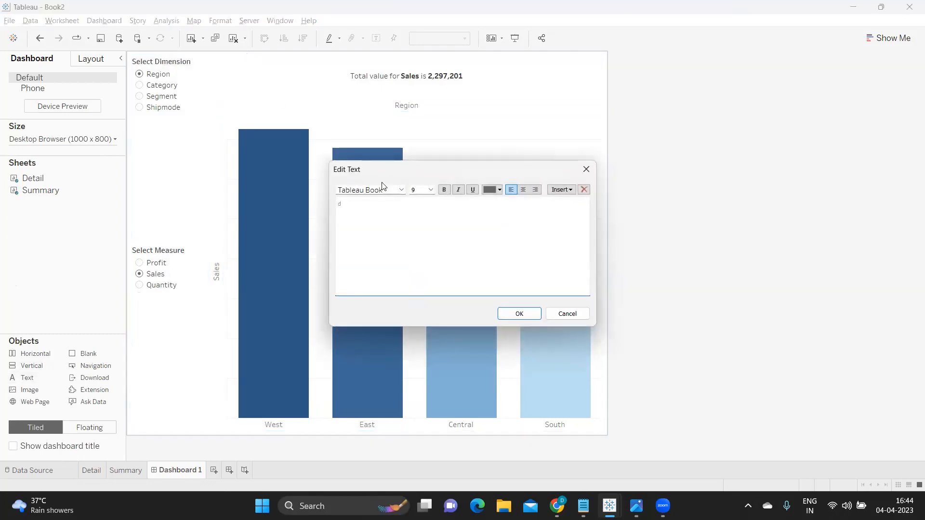
type("Dynamic Dashboar")
key("ctrl+a")
left_click(523, 190)
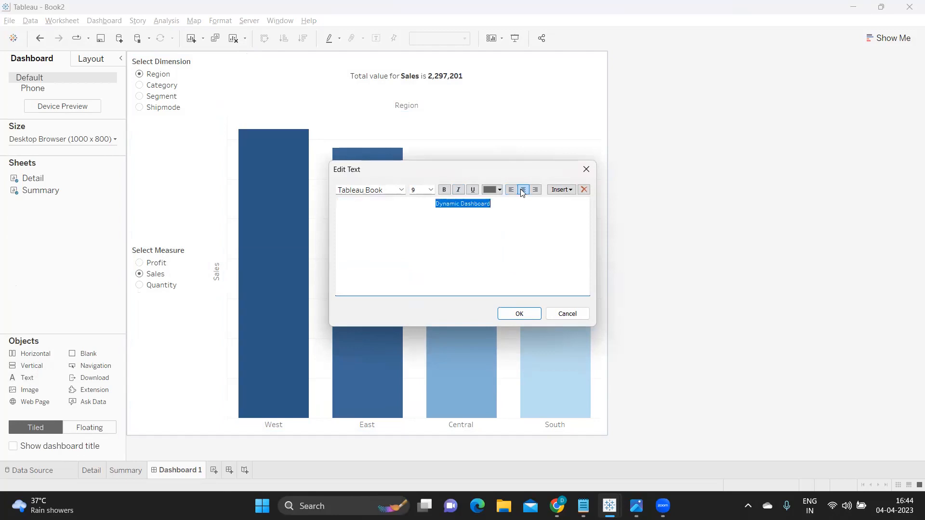
Format the "Dynamic Dashboard" title text as 26-point Tableau Bold in black and apply it.
left_click(431, 190)
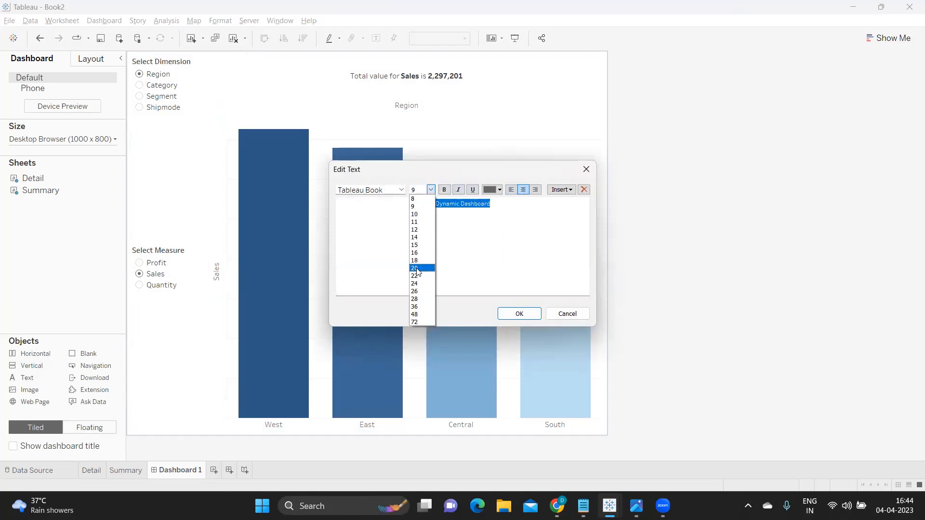
left_click(413, 290)
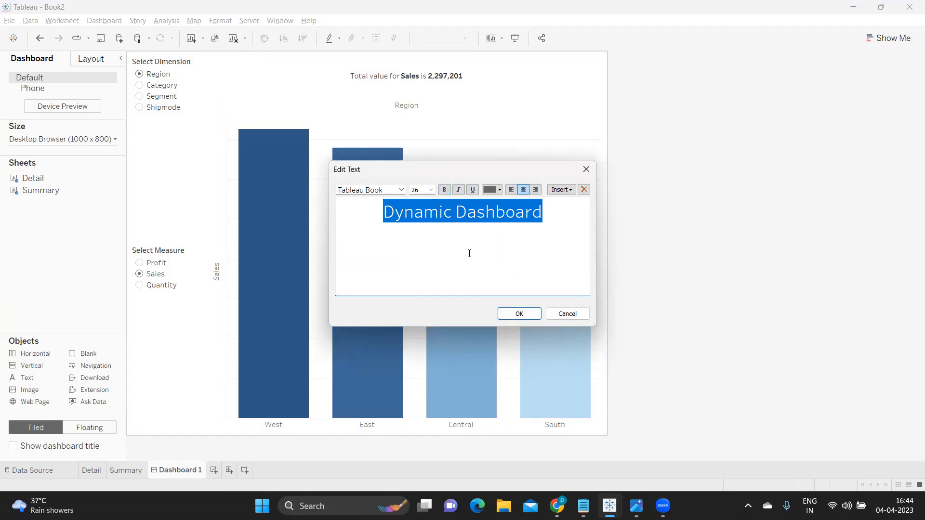
left_click(492, 189)
left_click(488, 198)
left_click(402, 190)
left_click(386, 210)
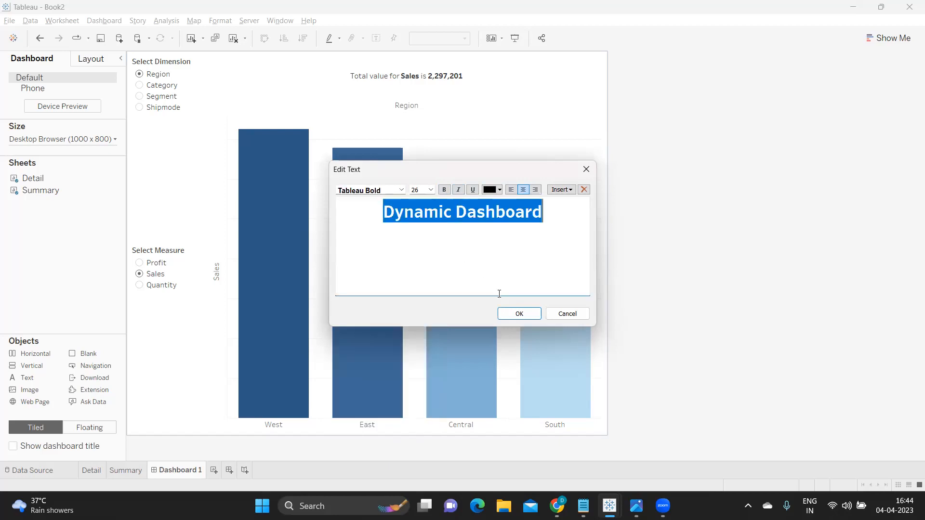
left_click(511, 313)
Shrink the title object to a strip 74 high above the parameter controls and the Summary.
left_click(429, 265)
left_click_drag(429, 264, 449, 98)
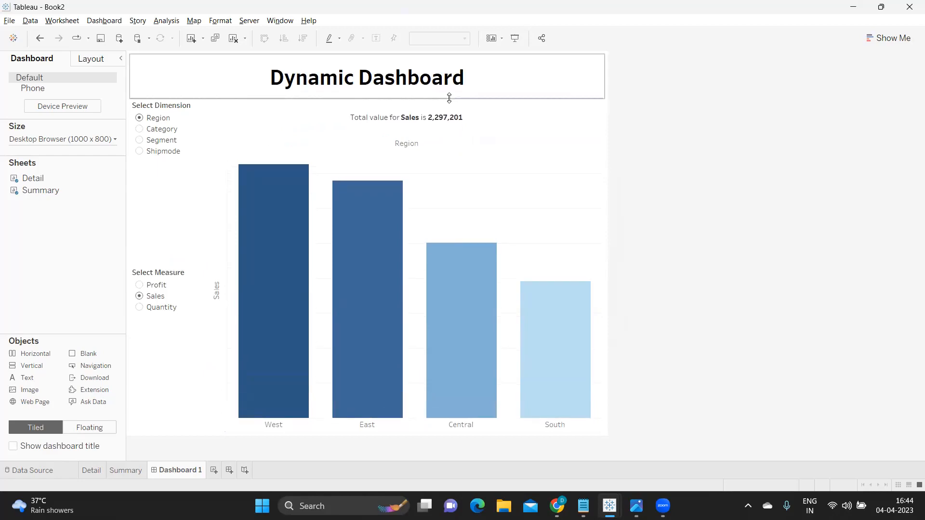
left_click(519, 166)
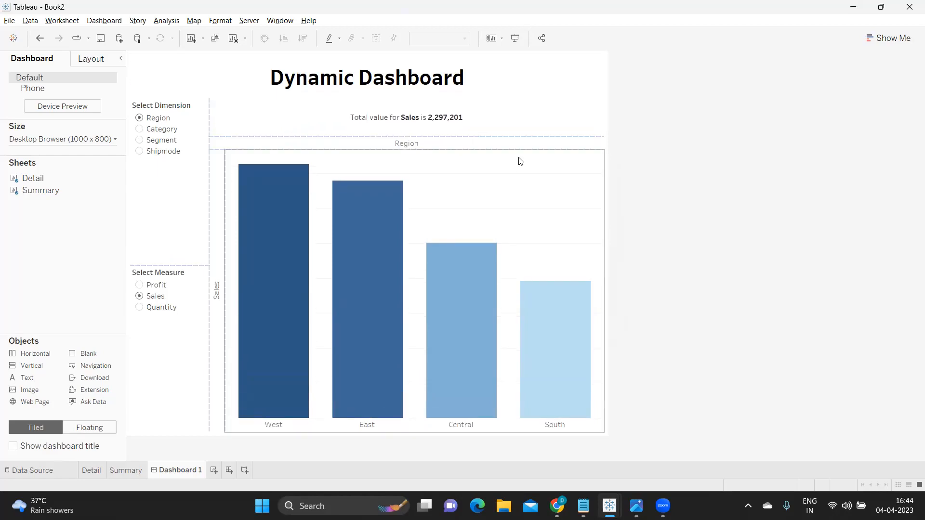
left_click(207, 85)
left_click_drag(254, 100, 256, 91)
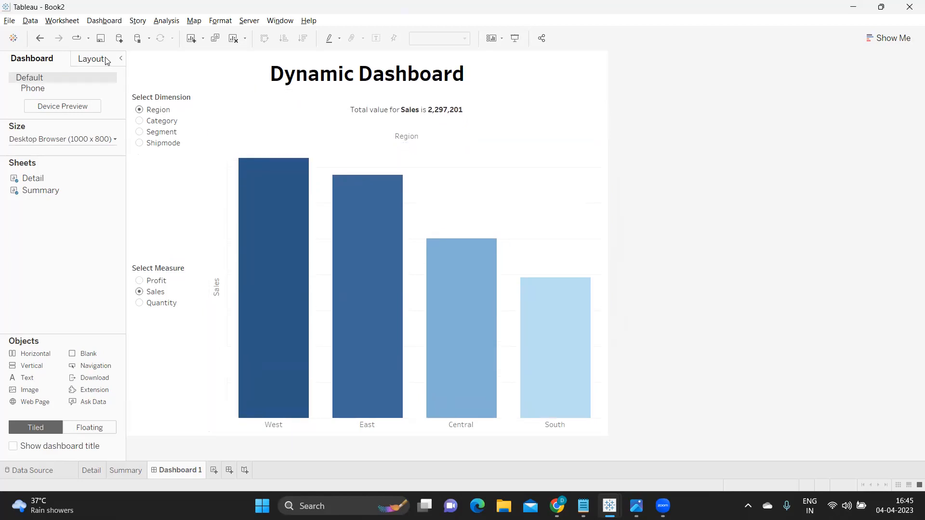
Give the title object a medium blue background from the custom colors.
left_click(106, 60)
left_click(202, 82)
right_click(202, 82)
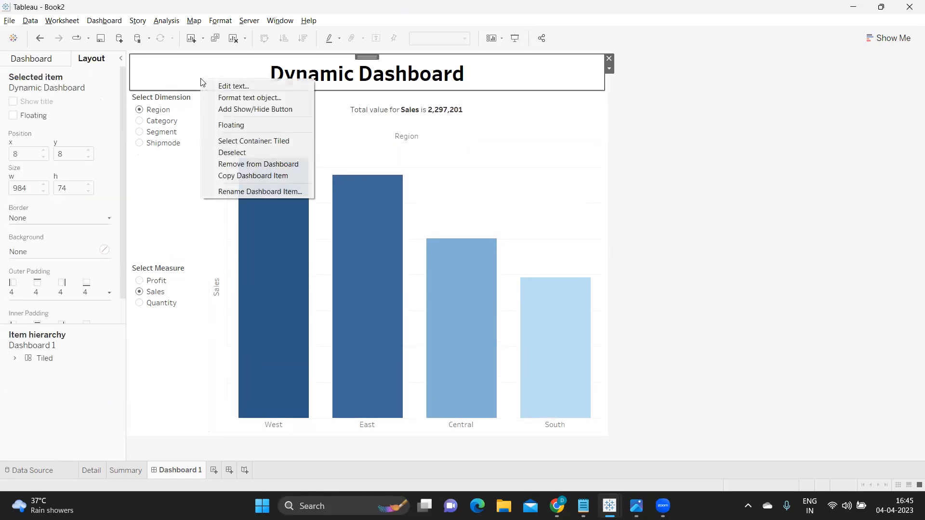
left_click(223, 97)
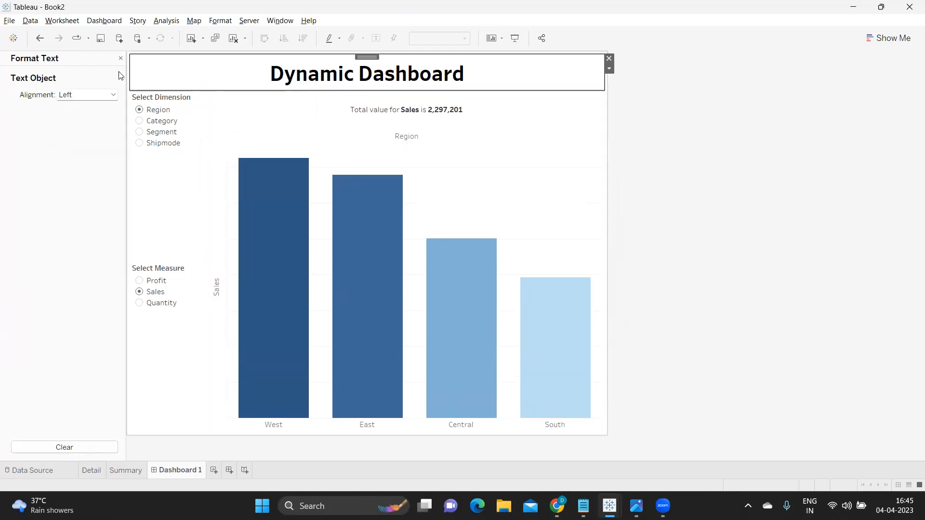
left_click(121, 58)
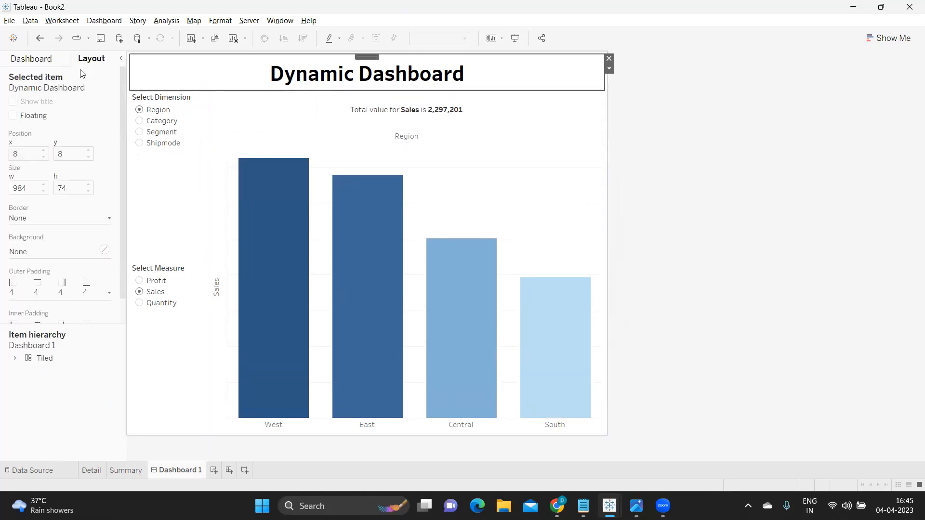
left_click(36, 251)
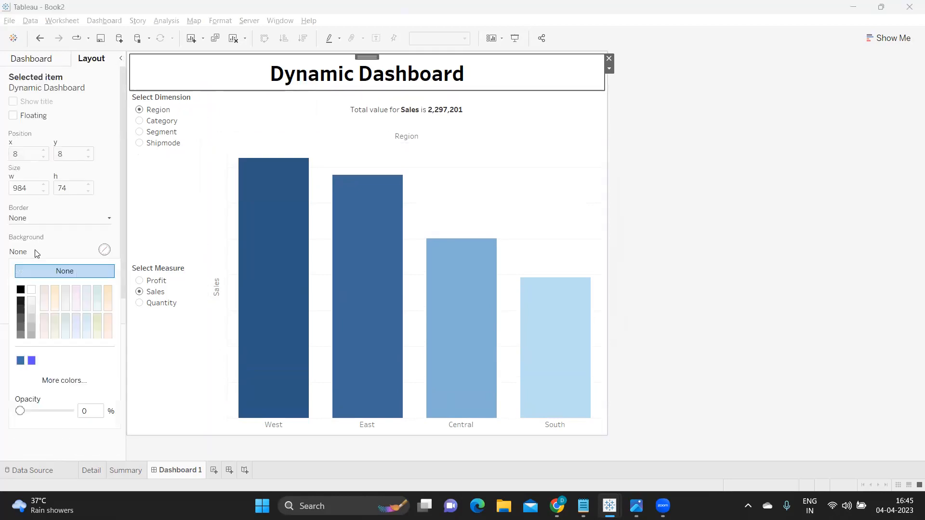
left_click(19, 360)
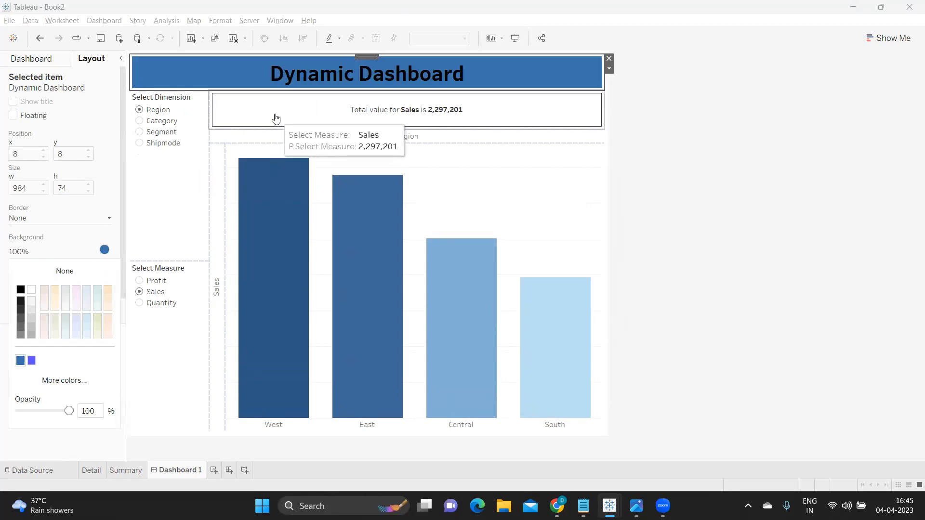
left_click(694, 171)
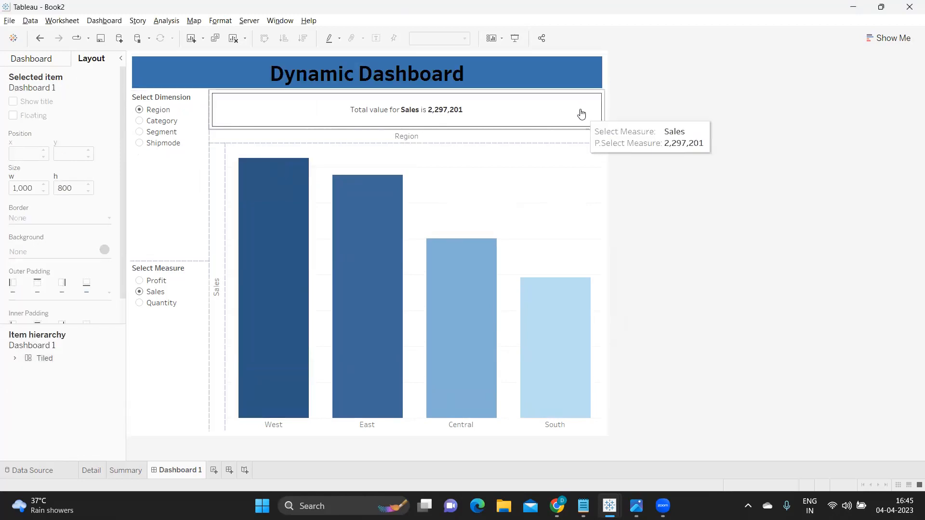
Set the dashboard's default shading to a pale blue-gray.
left_click(29, 59)
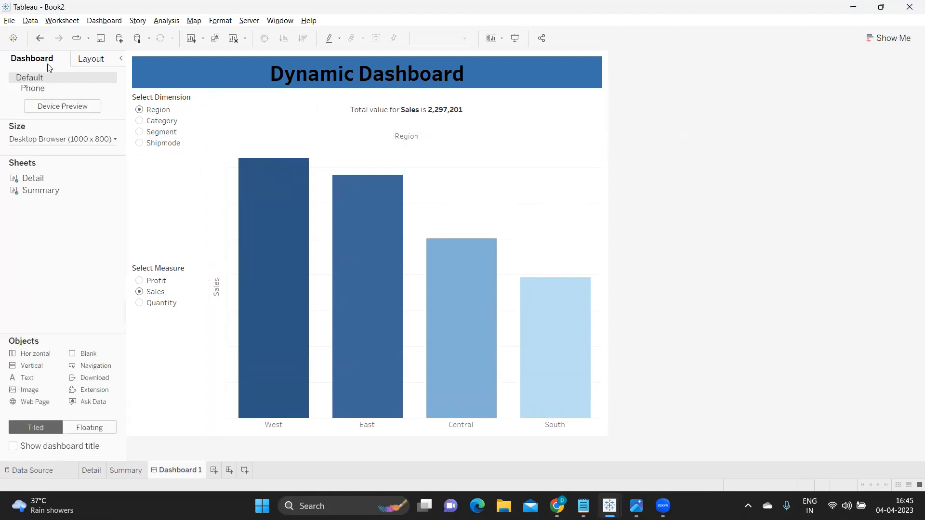
left_click(95, 25)
left_click(103, 91)
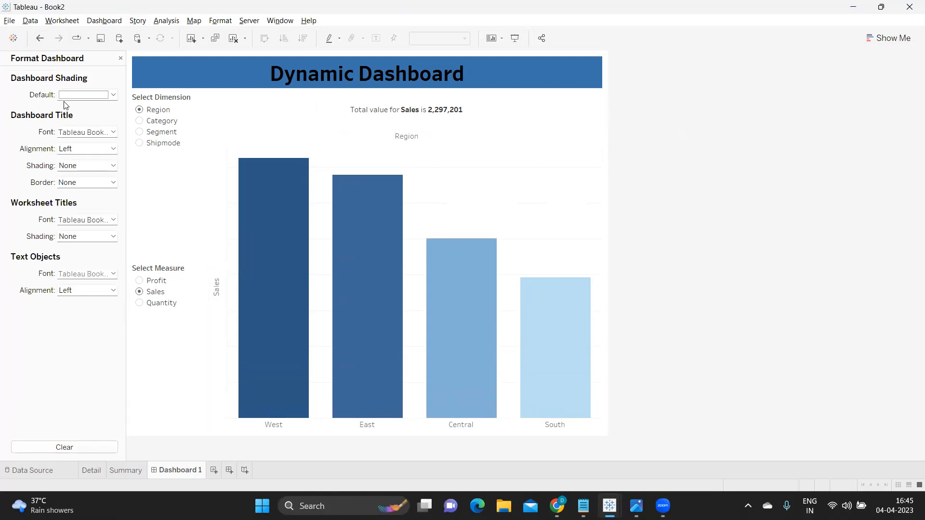
left_click(77, 95)
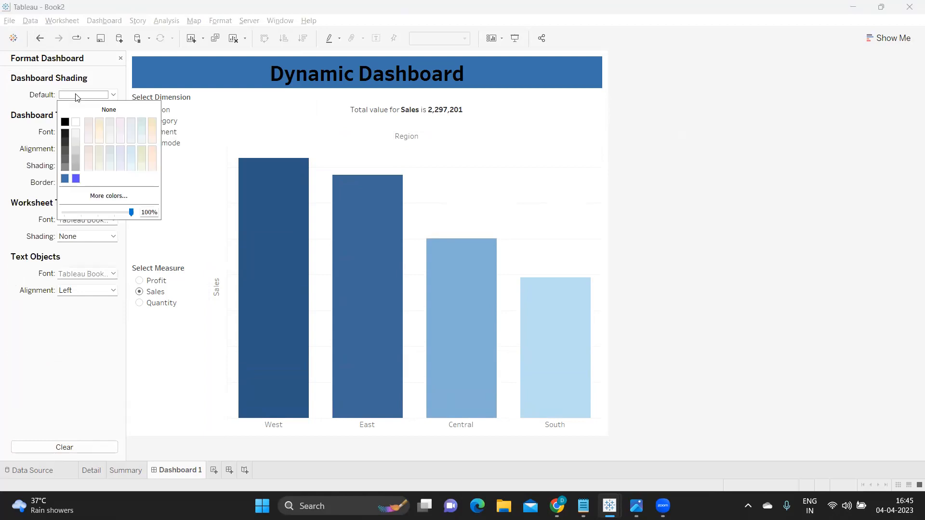
left_click(132, 152)
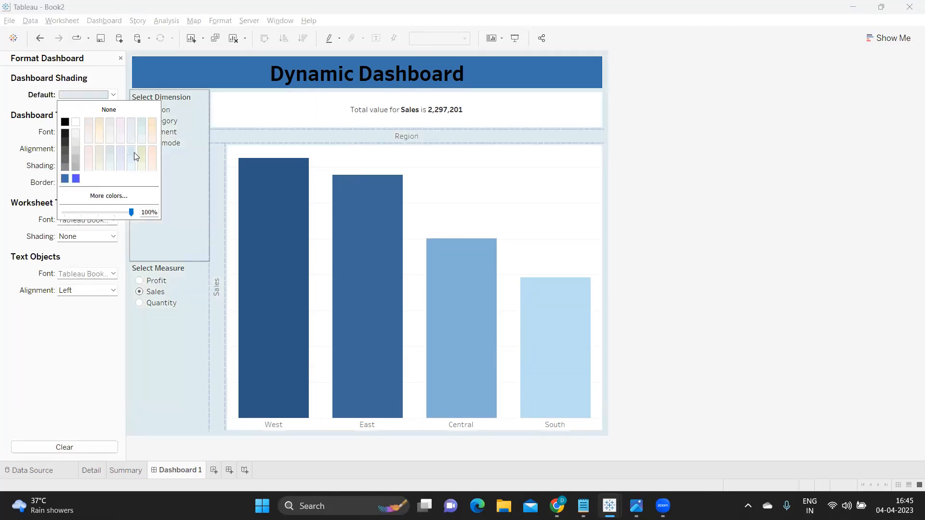
left_click(780, 217)
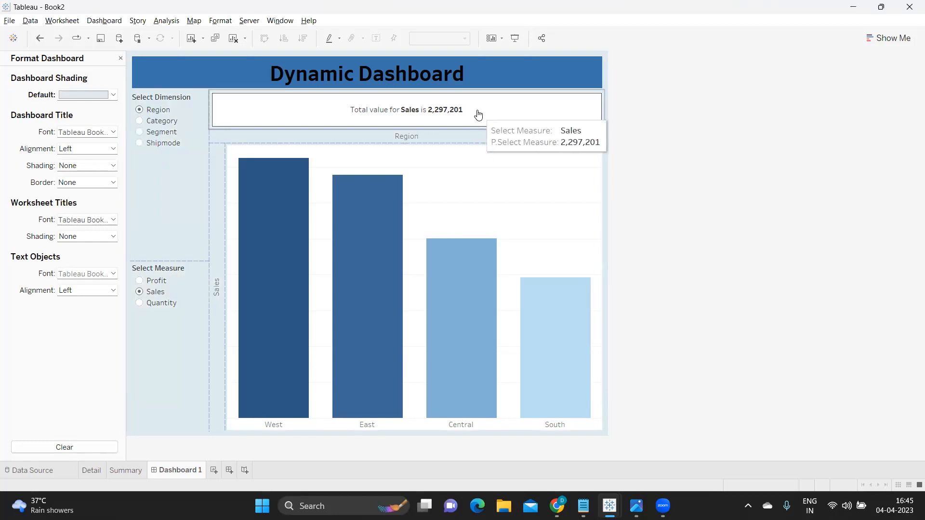
Set the worksheet shading of both the Summary and the Detail sheets to None.
left_click(511, 109)
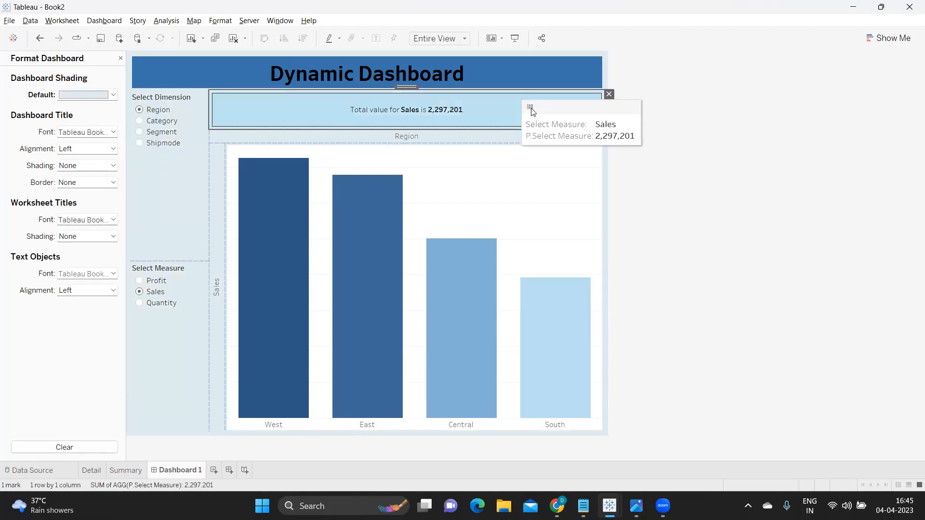
left_click(220, 20)
left_click(235, 97)
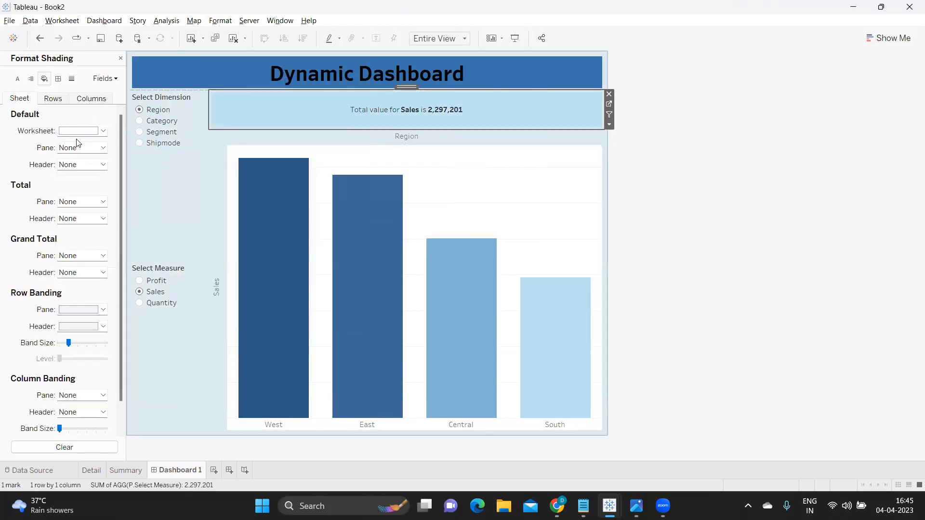
left_click(79, 131)
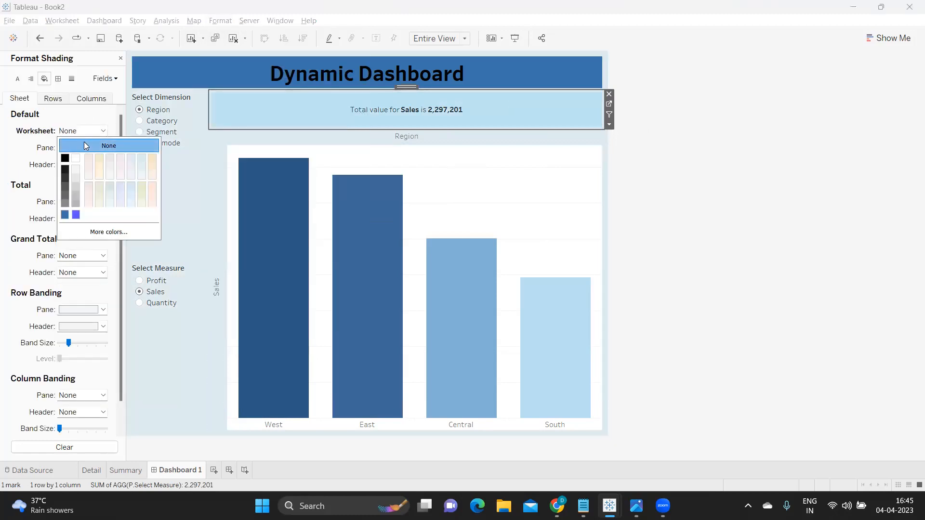
left_click(501, 170)
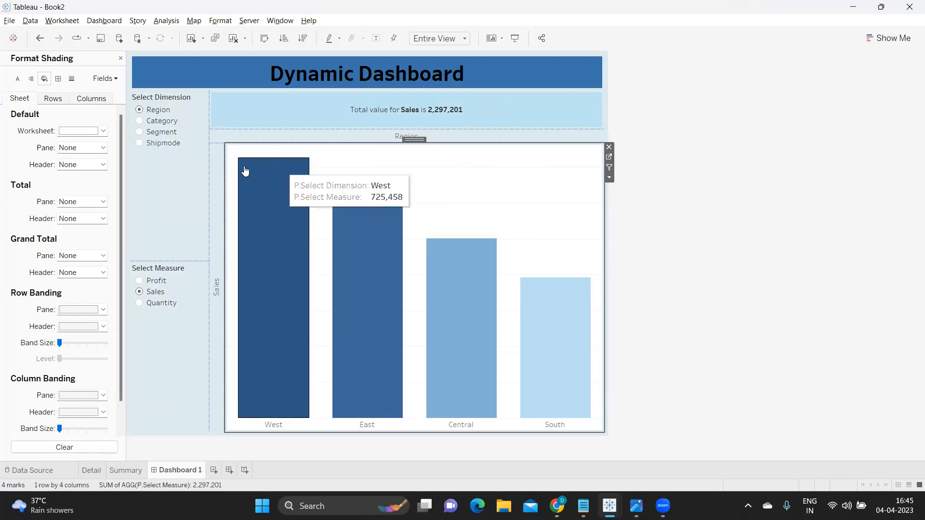
left_click(96, 131)
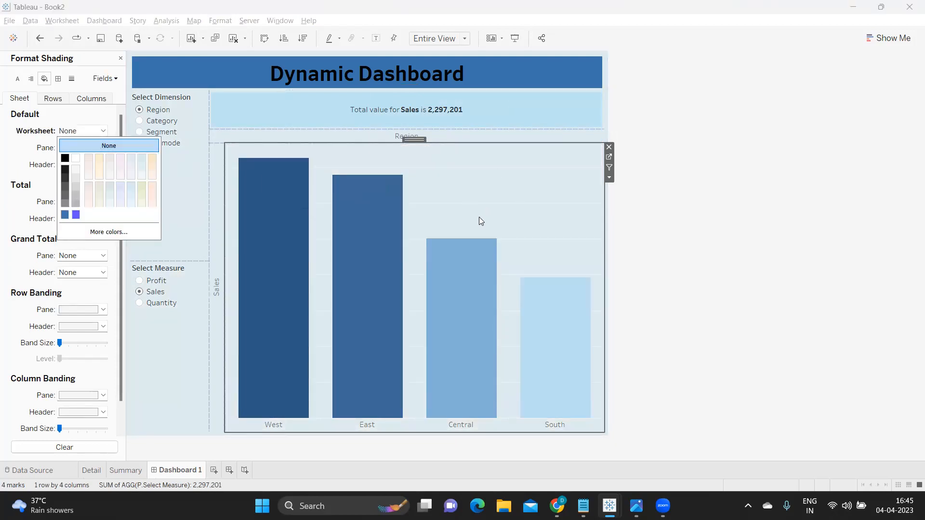
Remove the Detail chart's row grid lines by setting them to None, and close the formatting pane.
left_click(70, 79)
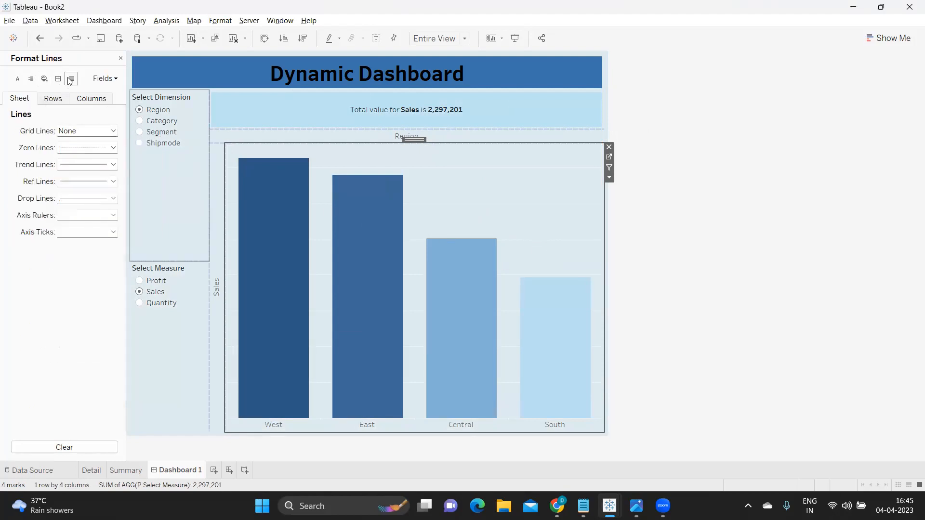
left_click(54, 100)
left_click(86, 100)
left_click(42, 100)
left_click(70, 131)
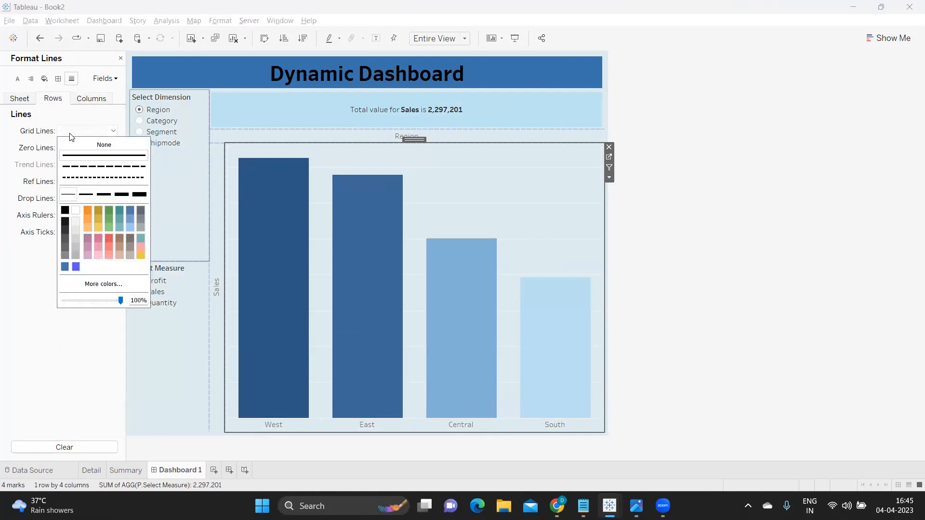
left_click(80, 143)
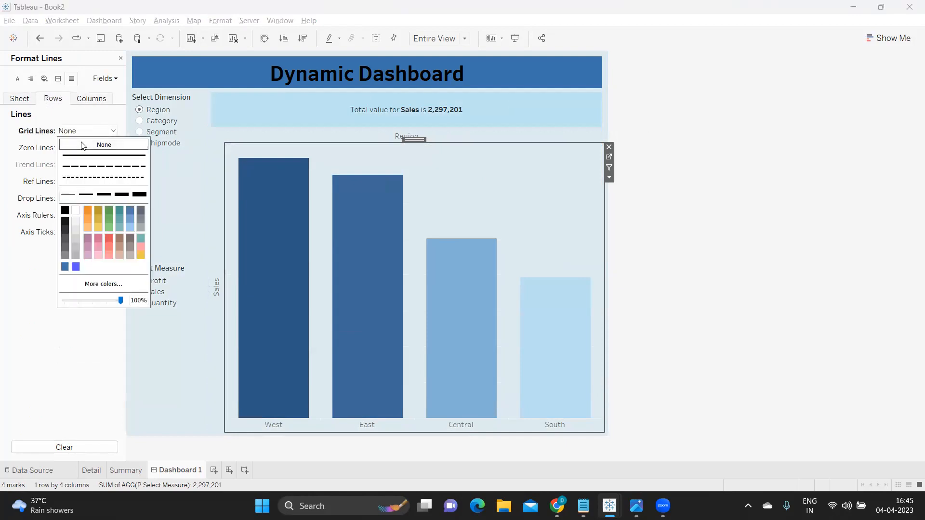
left_click(751, 161)
left_click(480, 176)
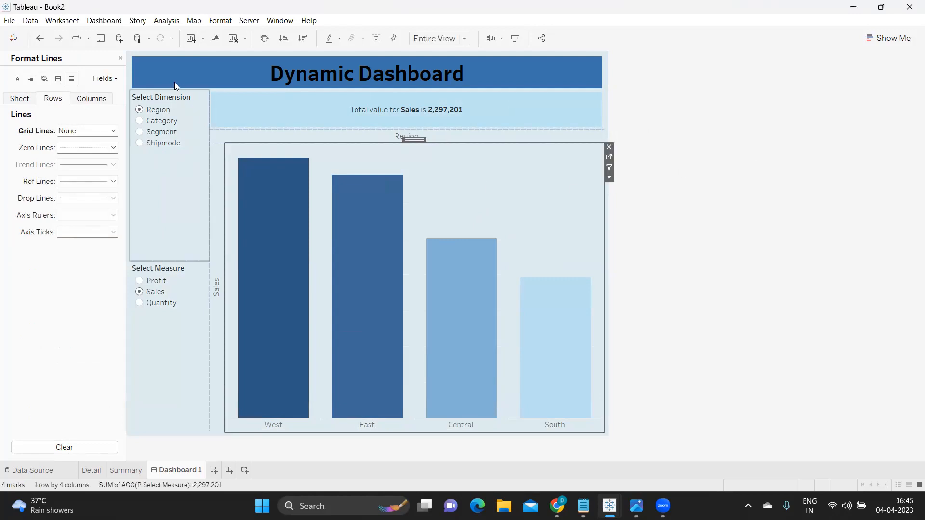
left_click(121, 58)
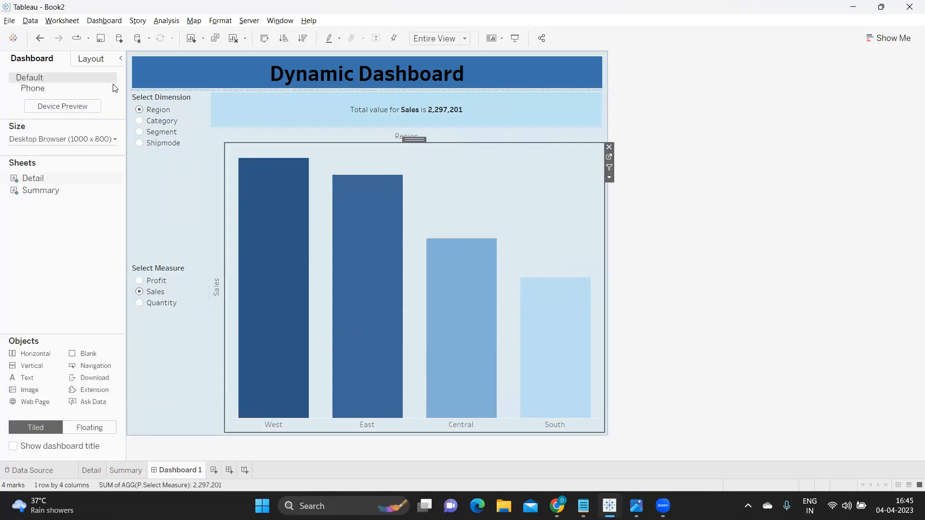
Give the Detail chart a solid blue border in the second-thinnest line weight.
left_click(87, 62)
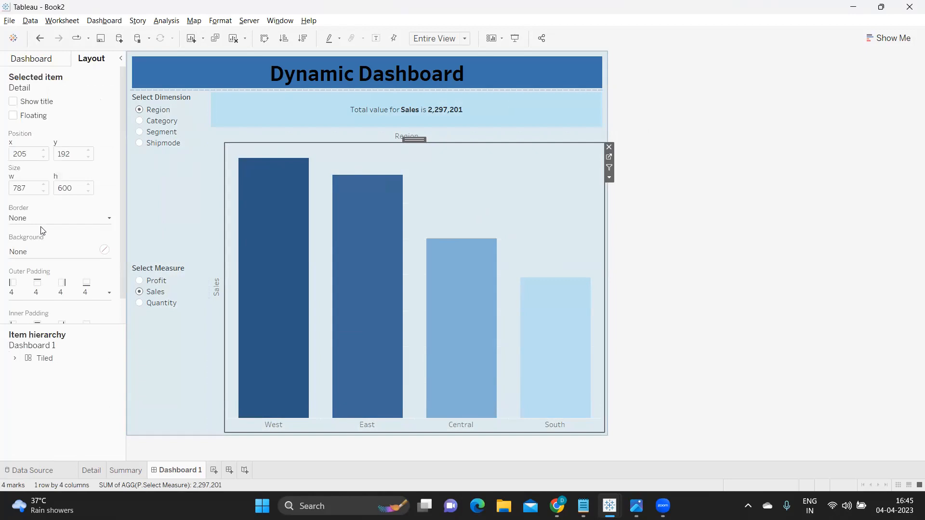
left_click(42, 219)
left_click(20, 296)
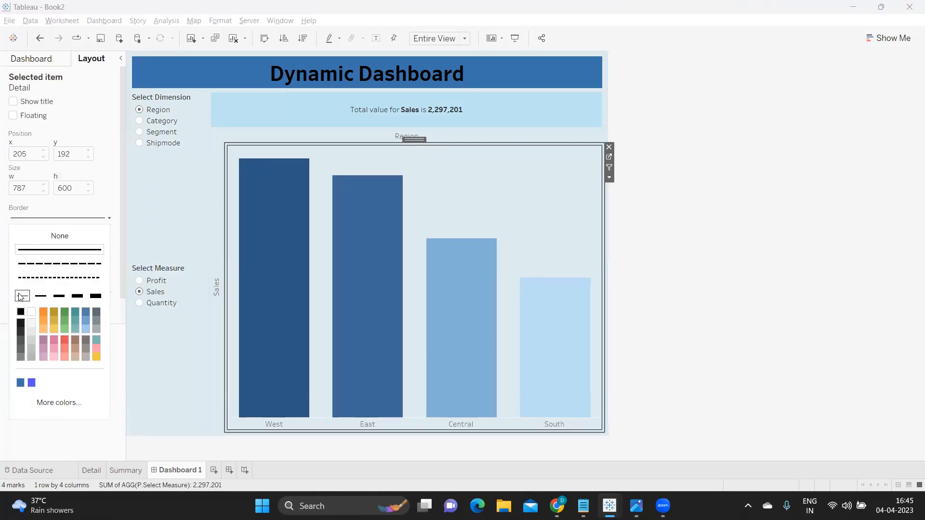
left_click(86, 314)
left_click(40, 298)
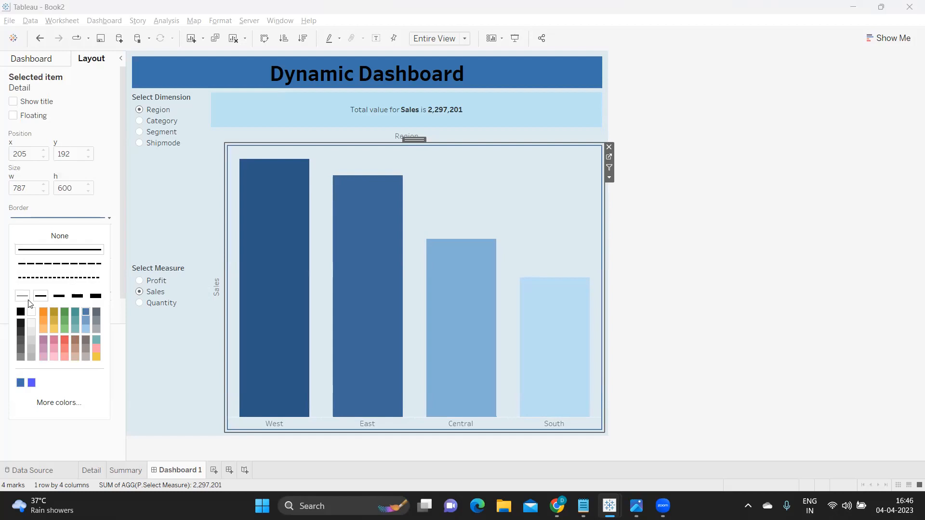
Give the dimension label strip above the chart a solid blue border in the second-thinnest line weight.
left_click(227, 139)
left_click(58, 219)
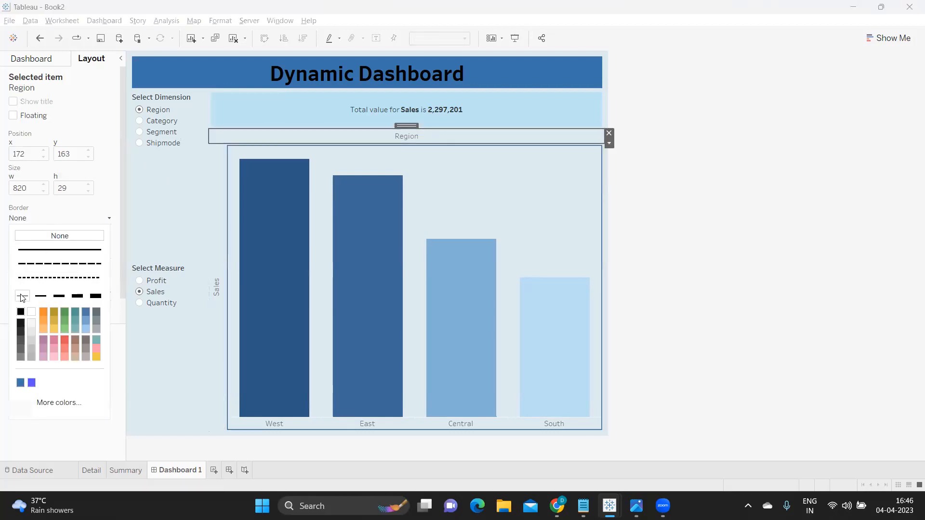
left_click(41, 296)
left_click(88, 311)
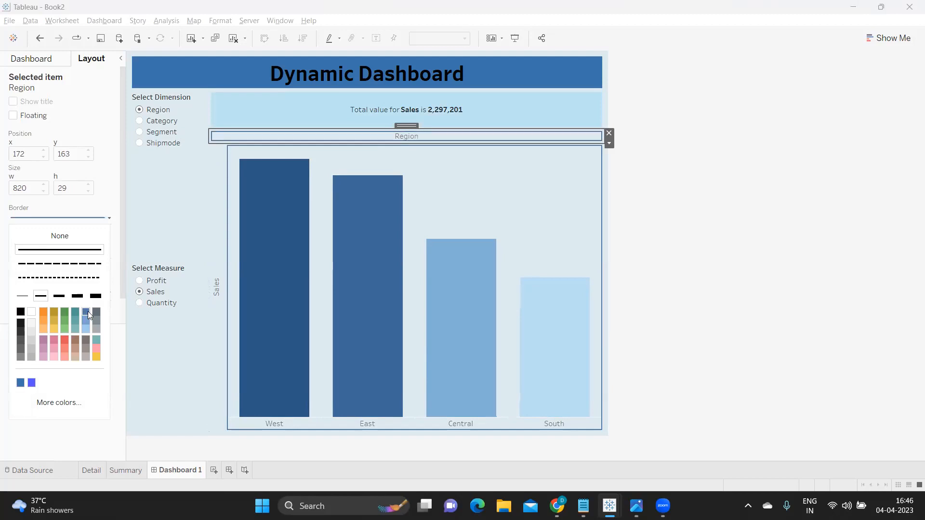
Give the vertical measure label strip beside the chart a solid blue border in the second-thinnest line weight.
left_click(220, 250)
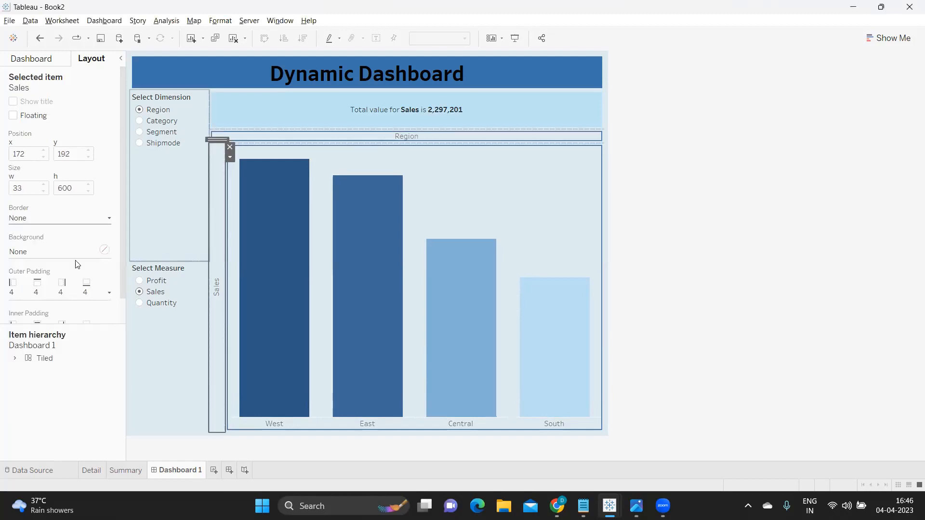
left_click(43, 219)
left_click(41, 296)
left_click(84, 312)
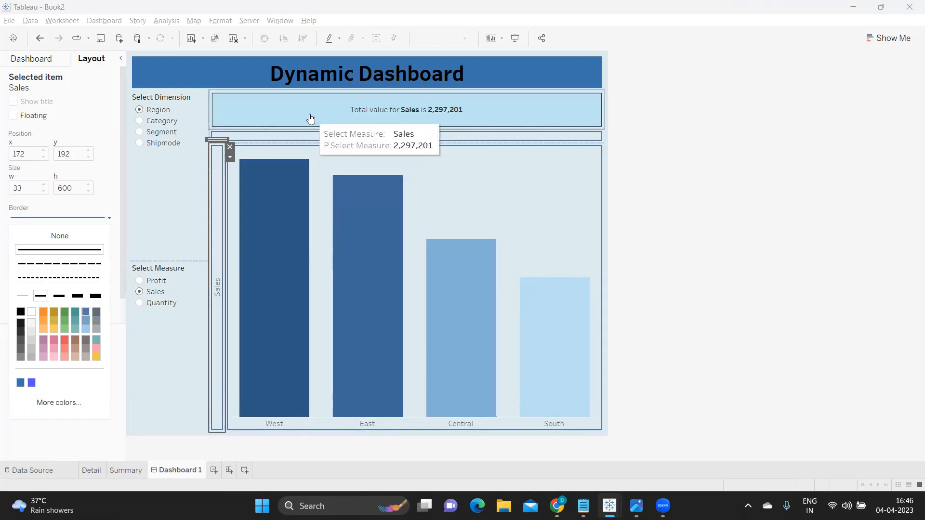
Give the Summary total sheet a solid blue border in the second-thinnest line weight.
left_click(310, 118)
left_click(56, 219)
left_click(41, 296)
left_click(85, 311)
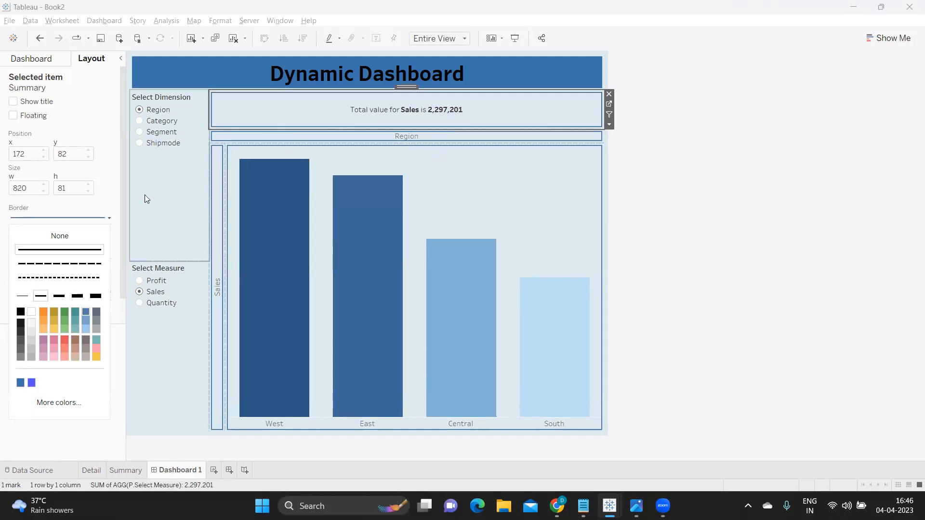
Give the Select Dimension control a solid blue border in the second-thinnest line weight, and open its background colour choices.
left_click(145, 195)
left_click(160, 174)
left_click(29, 217)
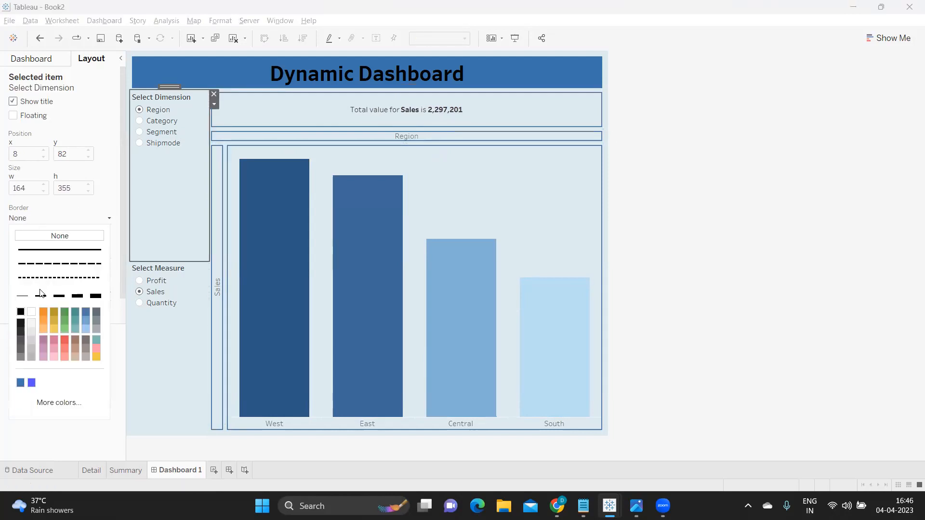
left_click(41, 296)
left_click(85, 312)
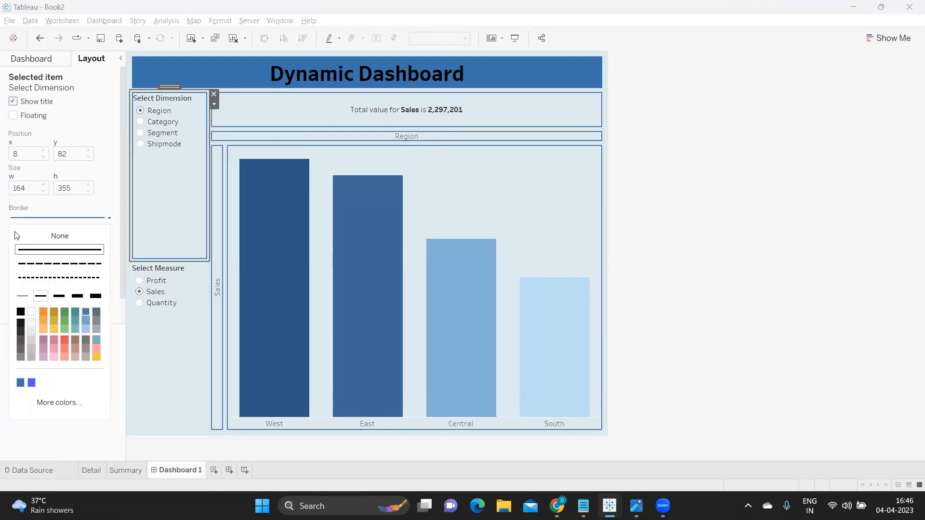
left_click(79, 209)
left_click(53, 252)
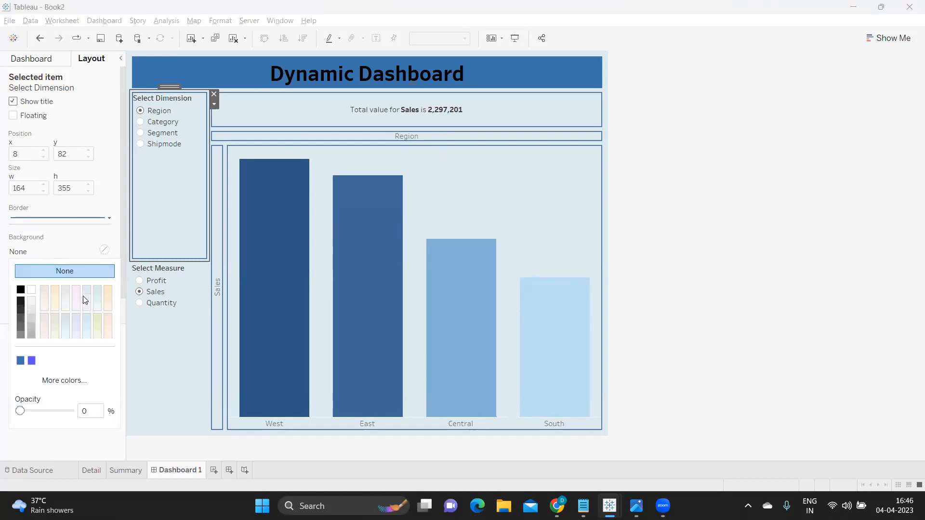
Give the Select Measure control a solid blue border in the second-thinnest line weight, and deselect it.
left_click(145, 339)
left_click(34, 218)
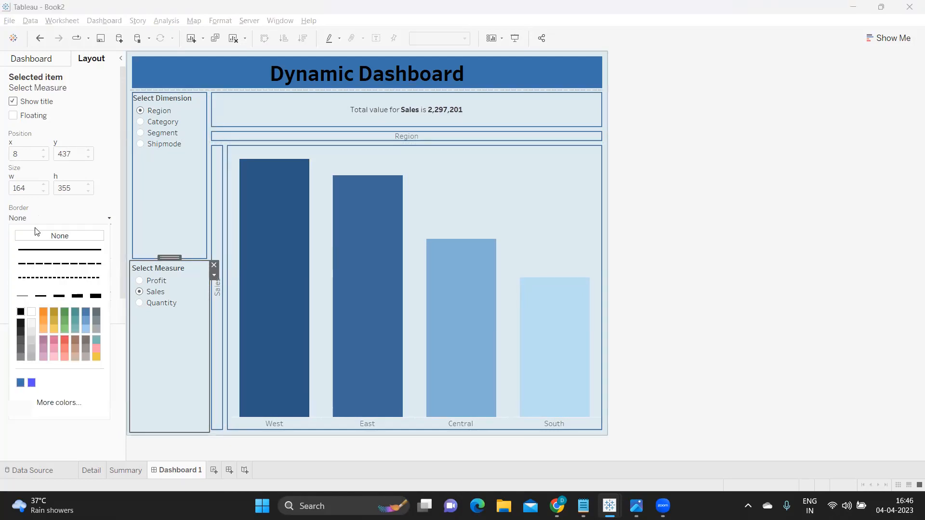
left_click(85, 310)
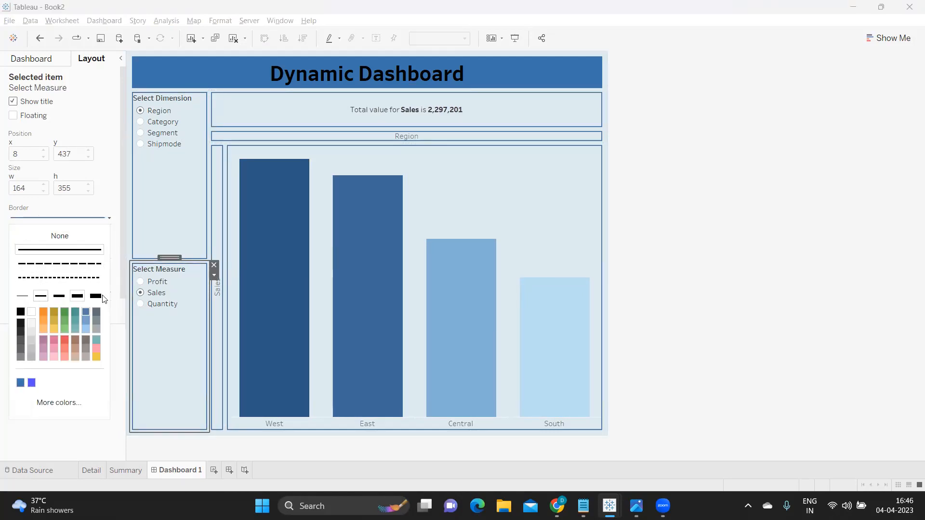
left_click(752, 191)
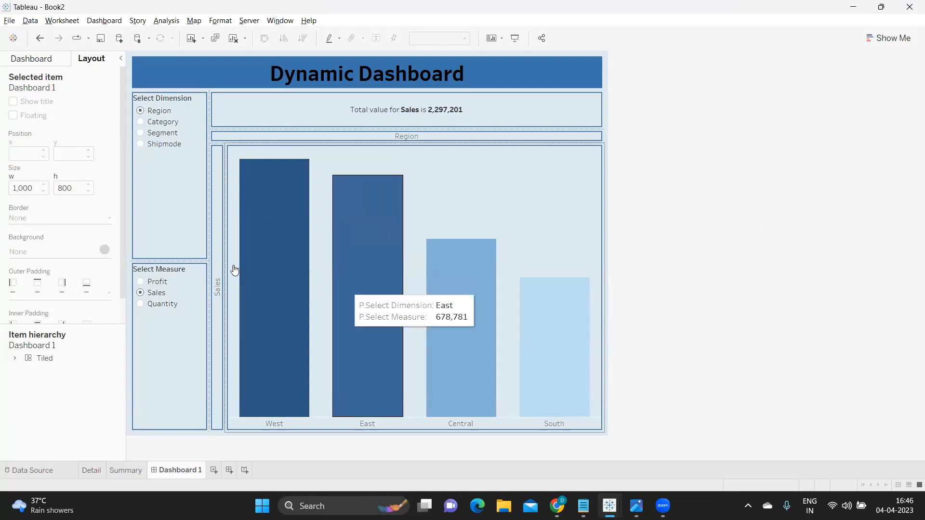
Test the dashboard controls with Category, the Profit measure, and the Region, Category, Segment and Shipmode dimensions, ending on Shipmode.
left_click(141, 123)
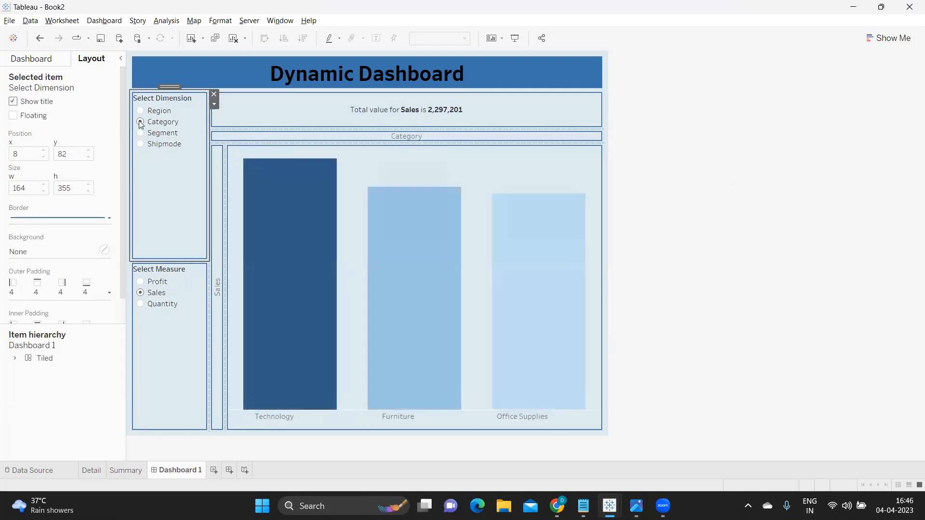
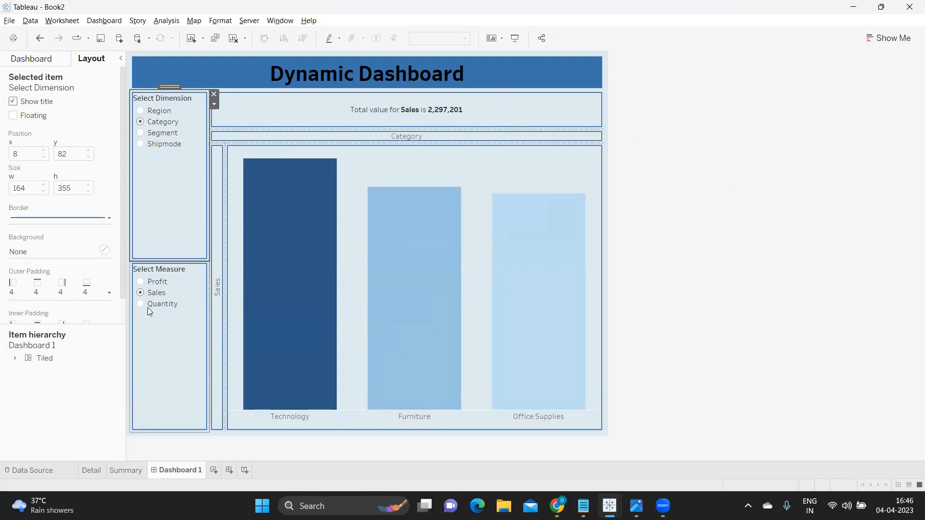
left_click(141, 282)
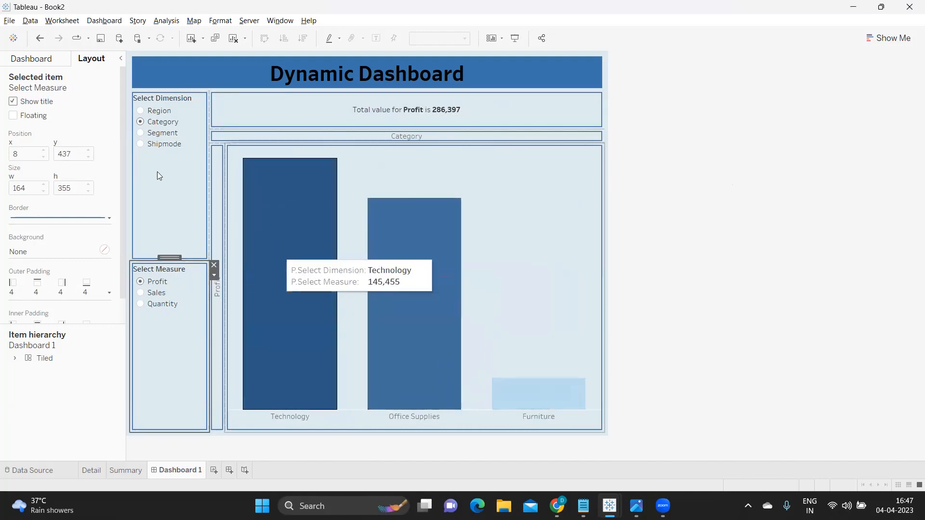
left_click(148, 113)
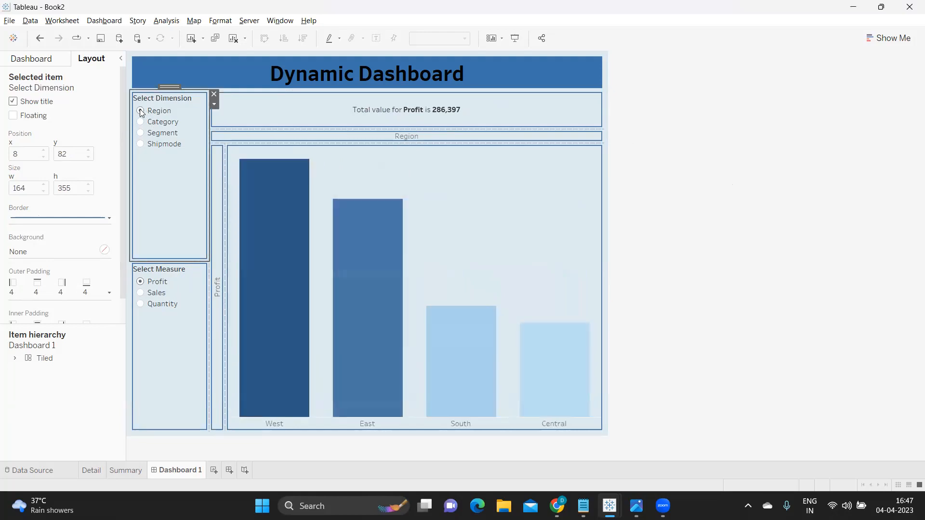
left_click(141, 122)
left_click(141, 133)
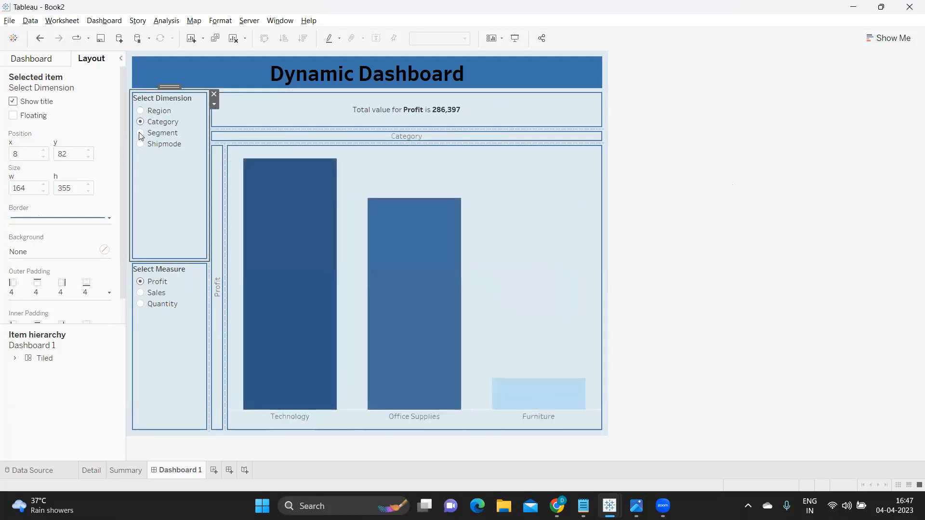
left_click(141, 145)
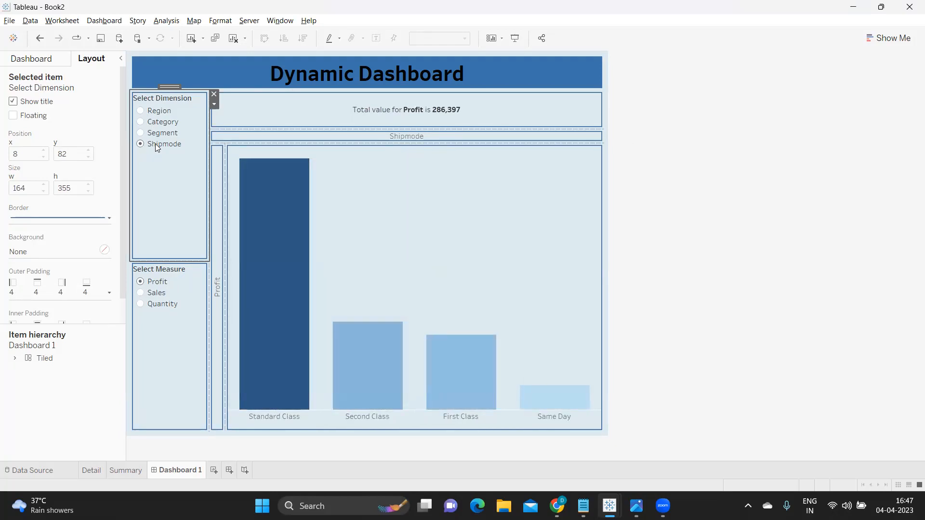
left_click(781, 222)
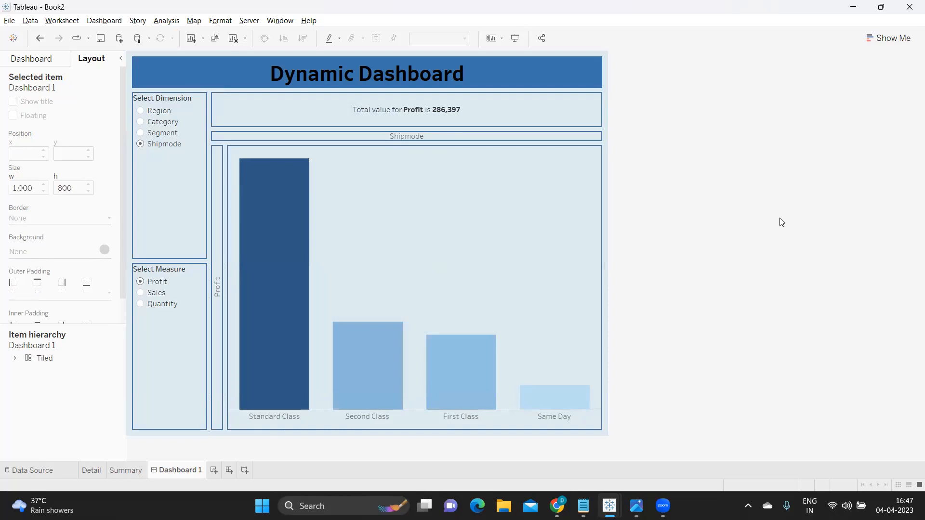